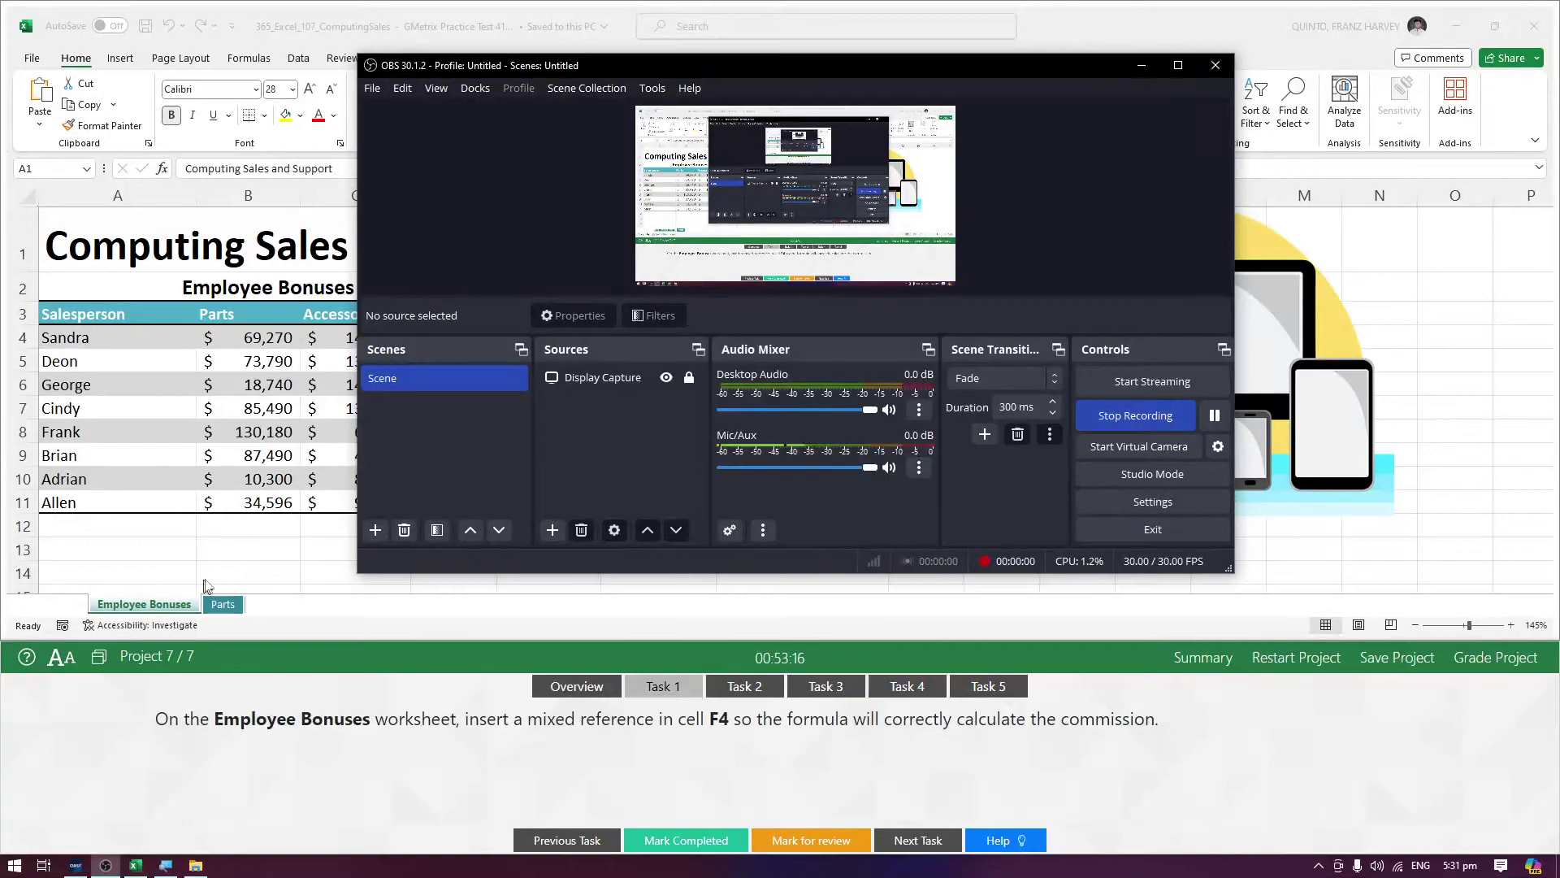
Step: Bring the Excel Employee Bonuses workbook in front of OBS Studio
left_click(209, 587)
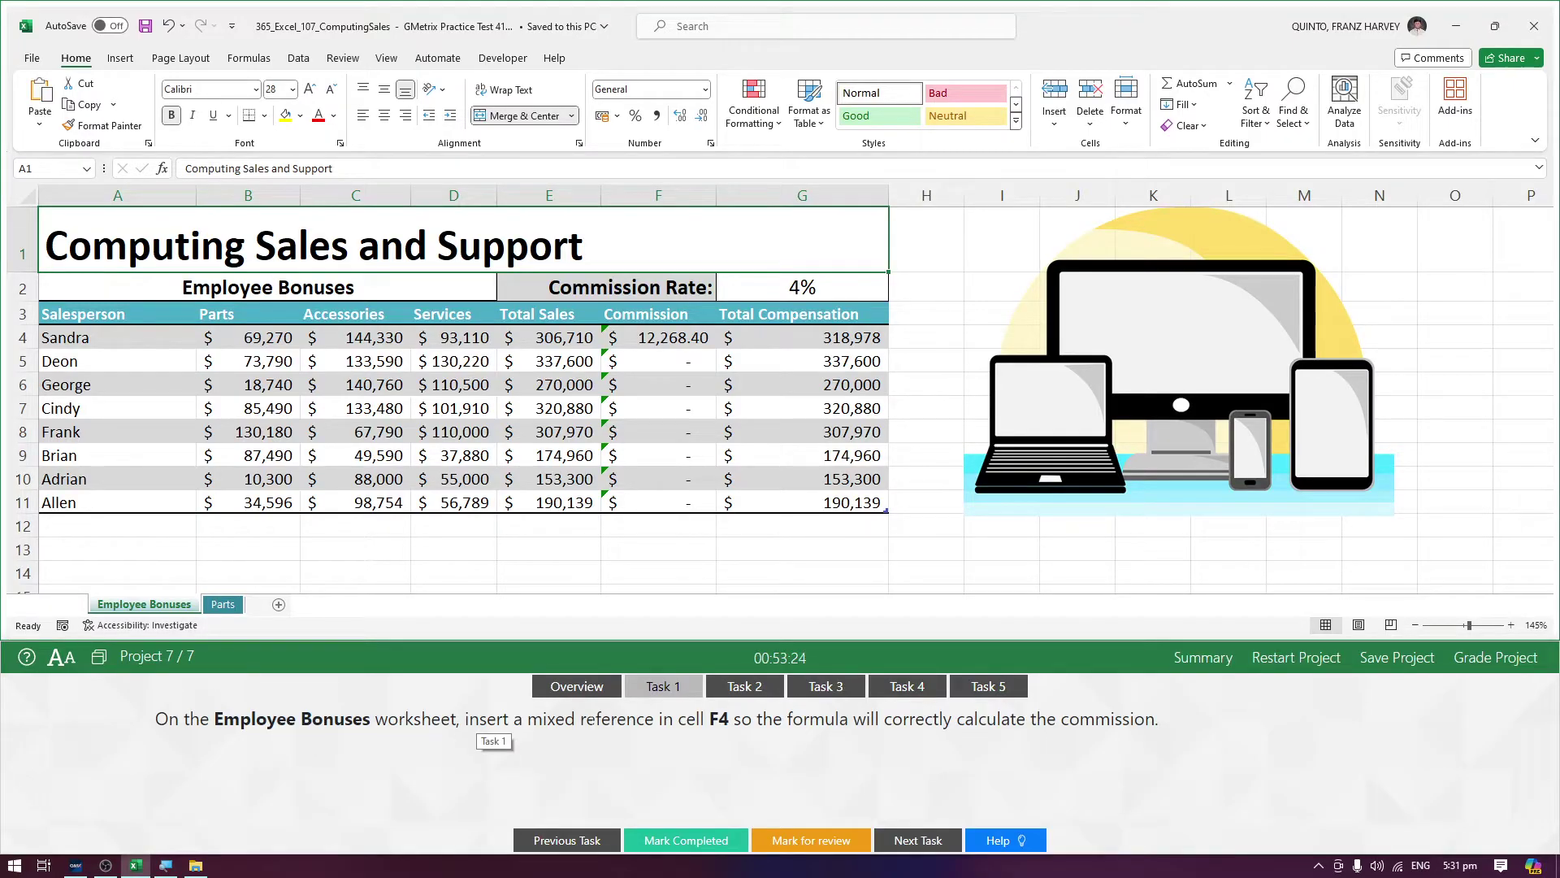
left_click(656, 340)
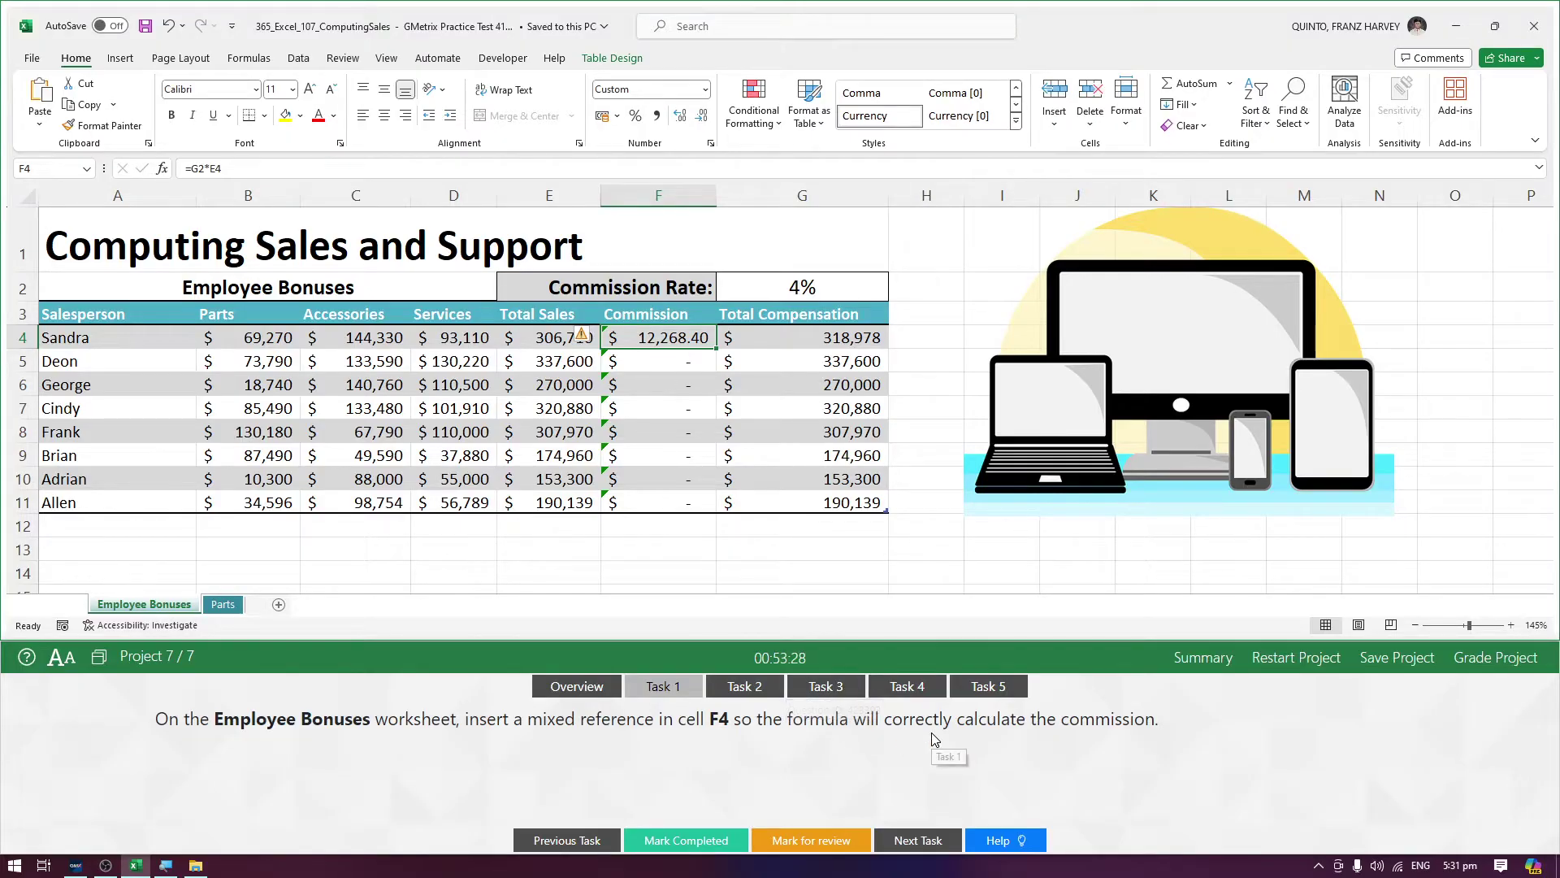
left_click(635, 449)
scroll(713, 349, "up", 2)
scroll(713, 350, "up", 3)
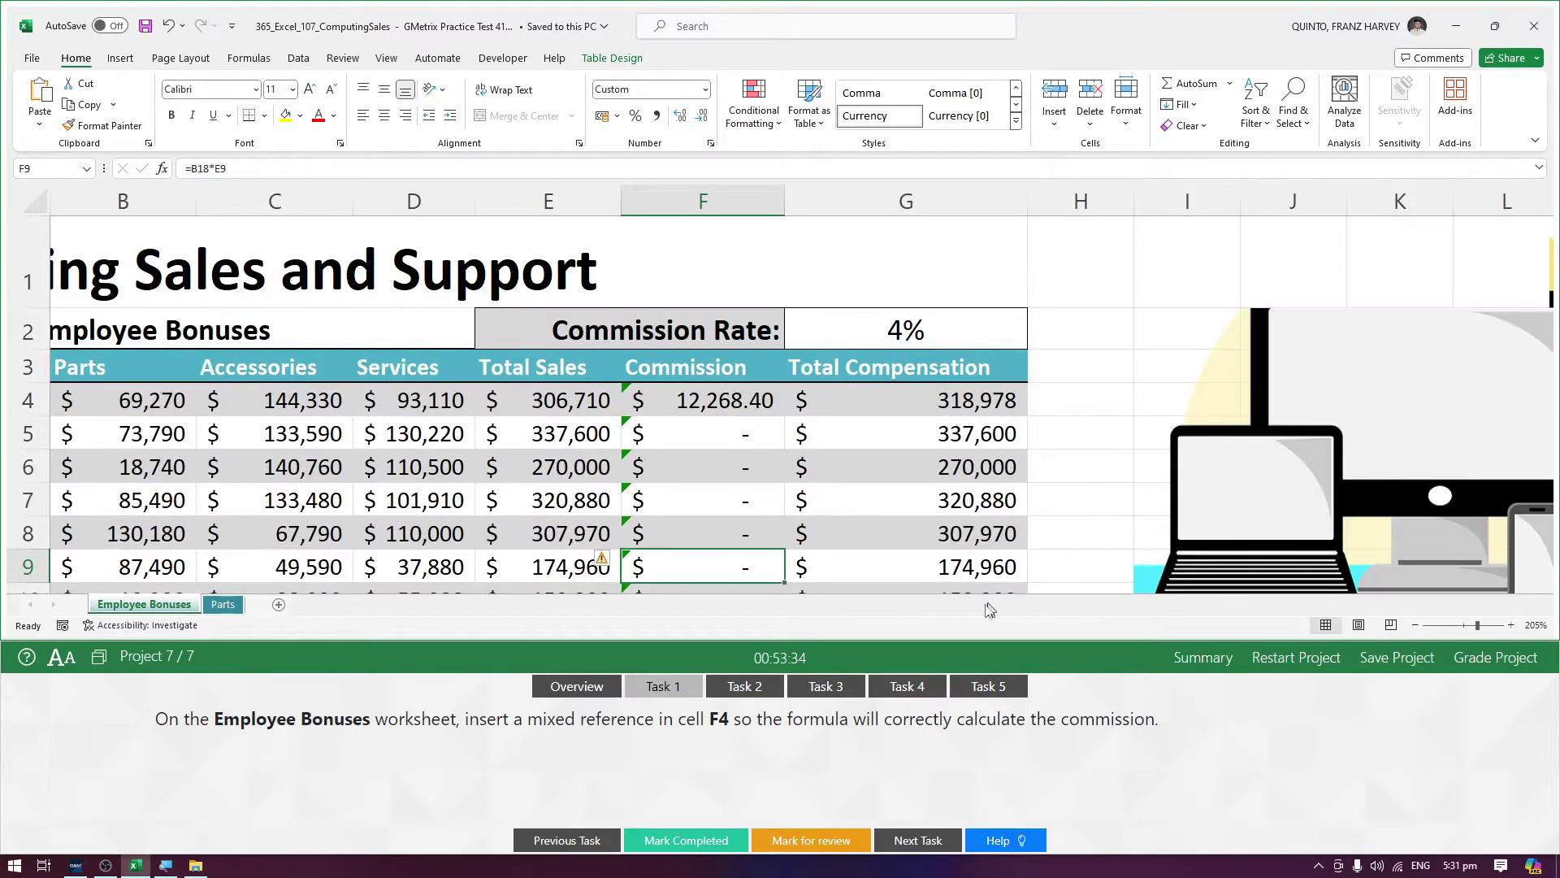
left_click(754, 408)
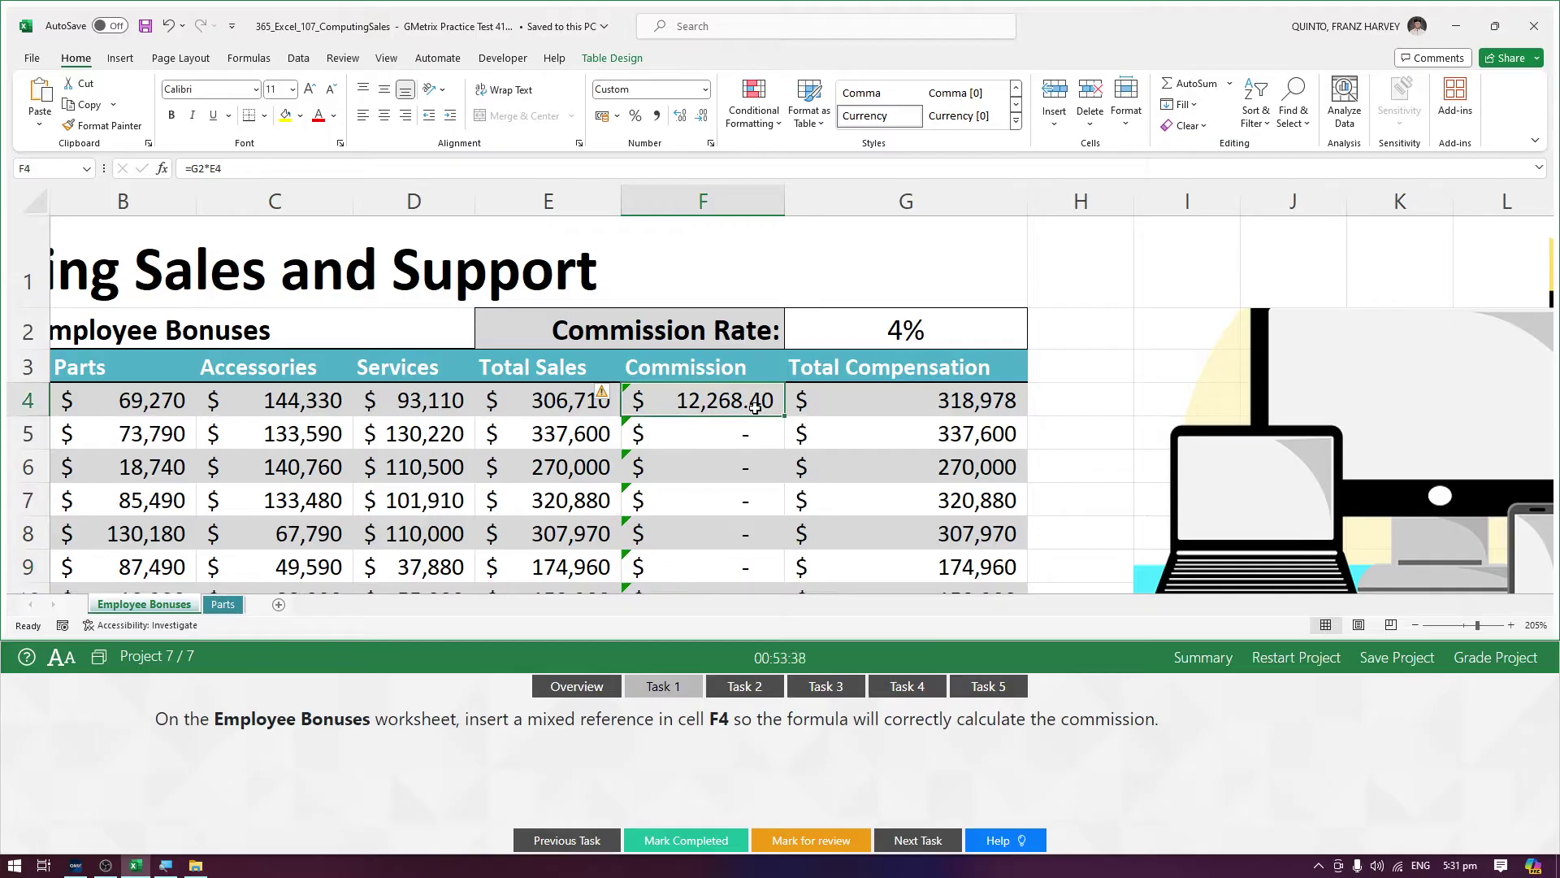
double_click(755, 408)
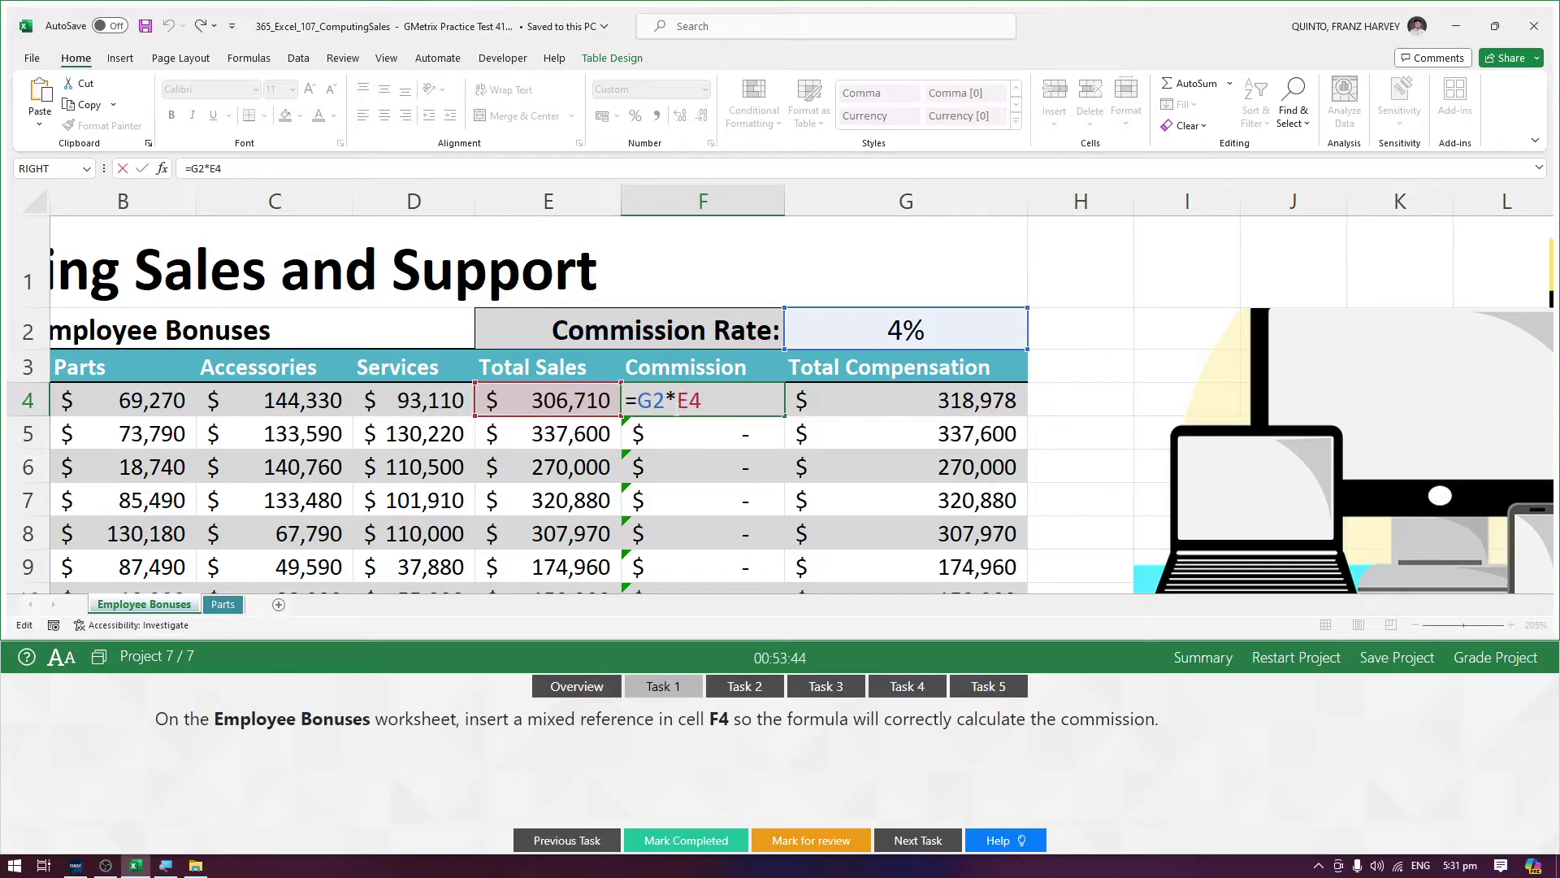
key("Escape")
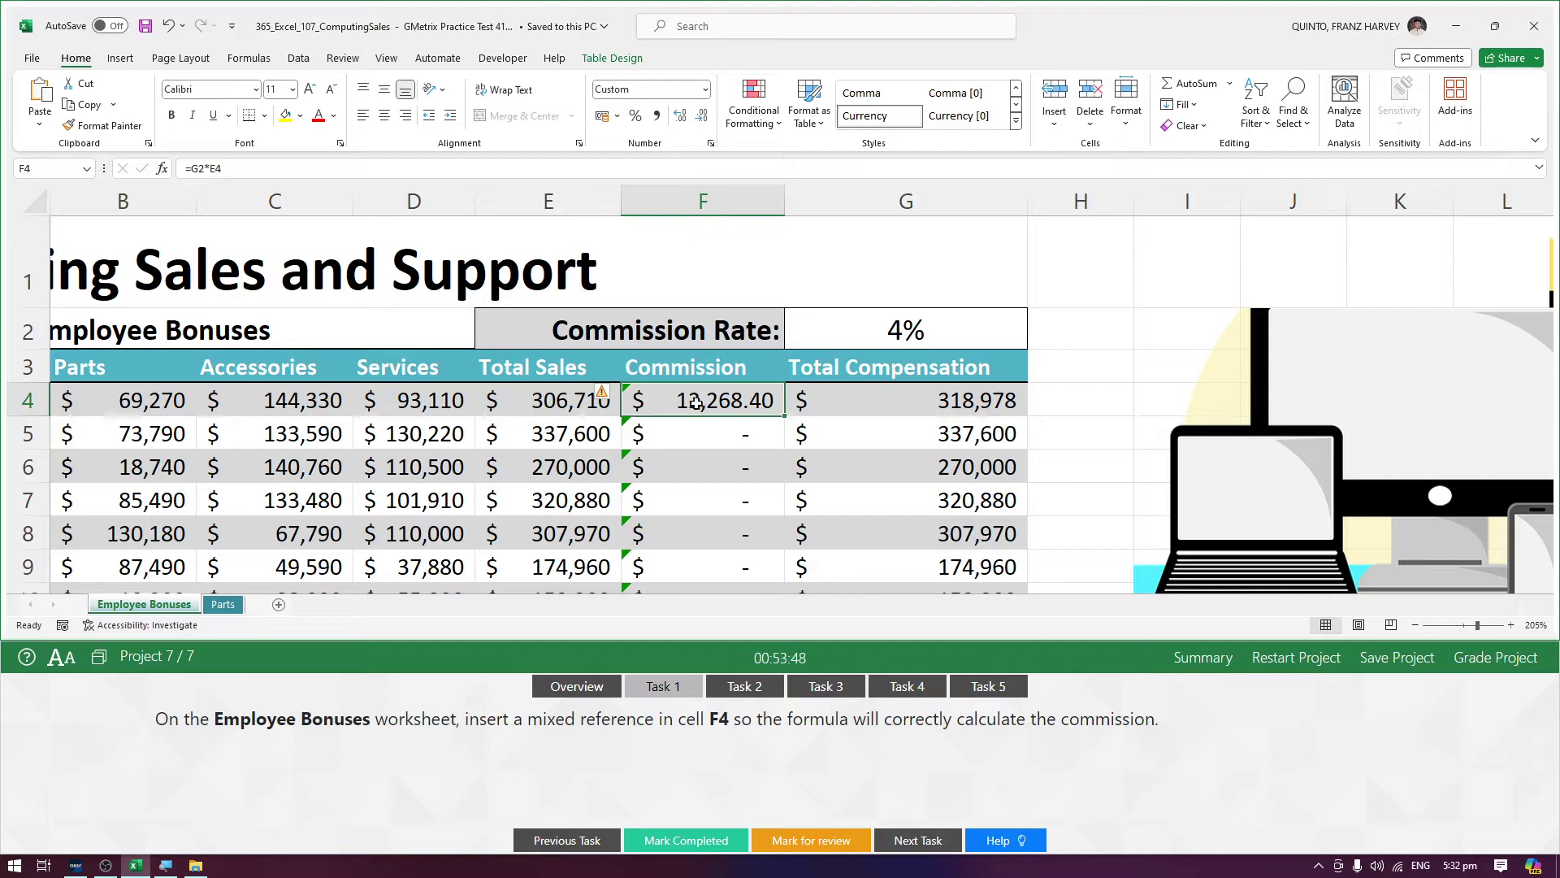
left_click(556, 398)
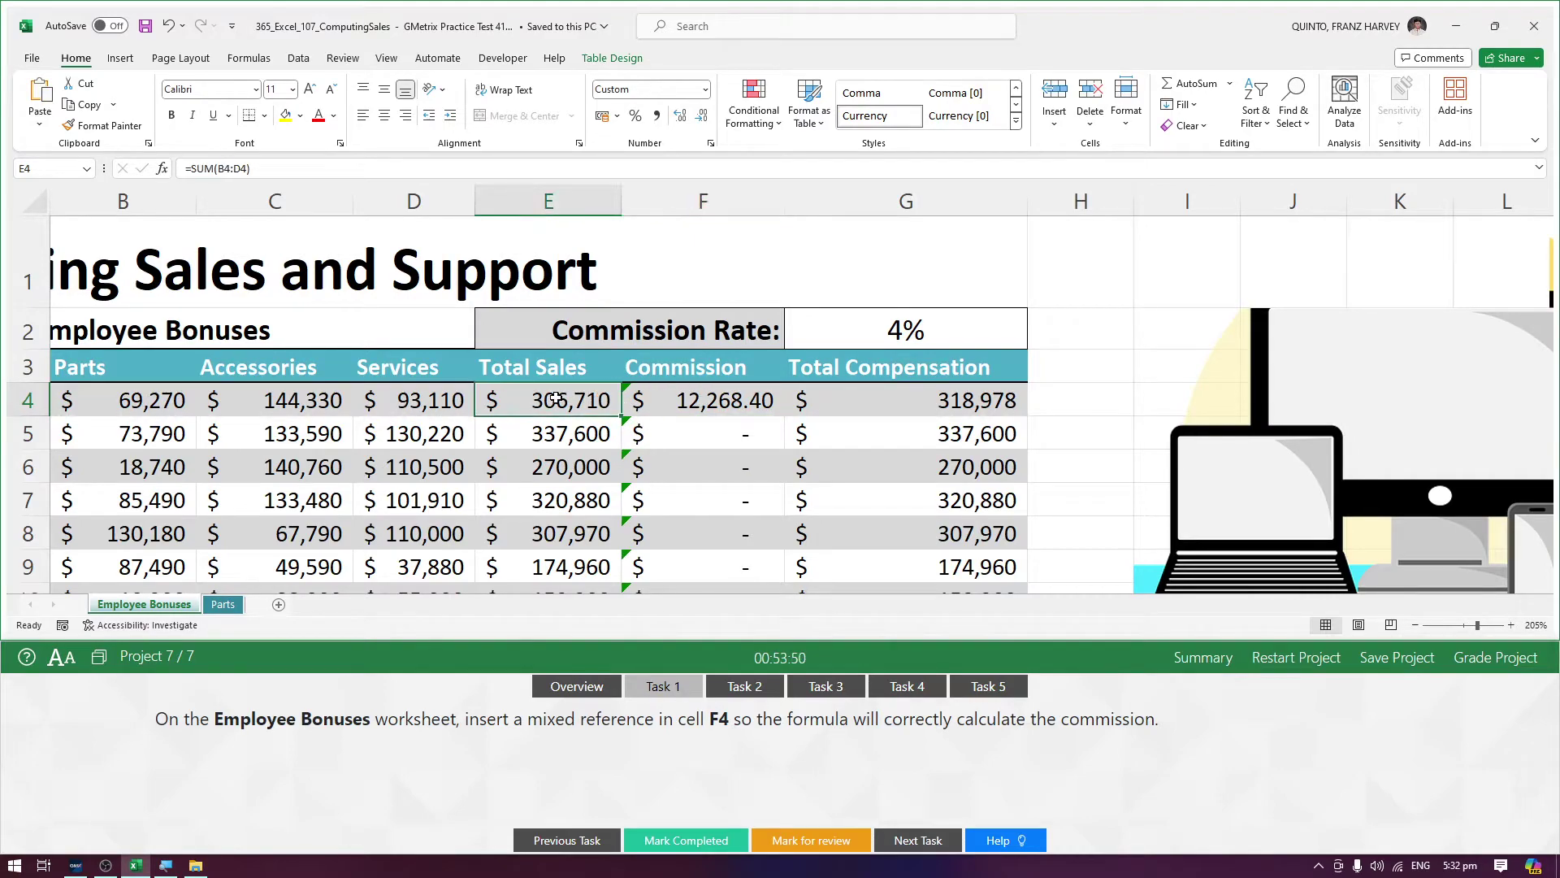
left_click(859, 336)
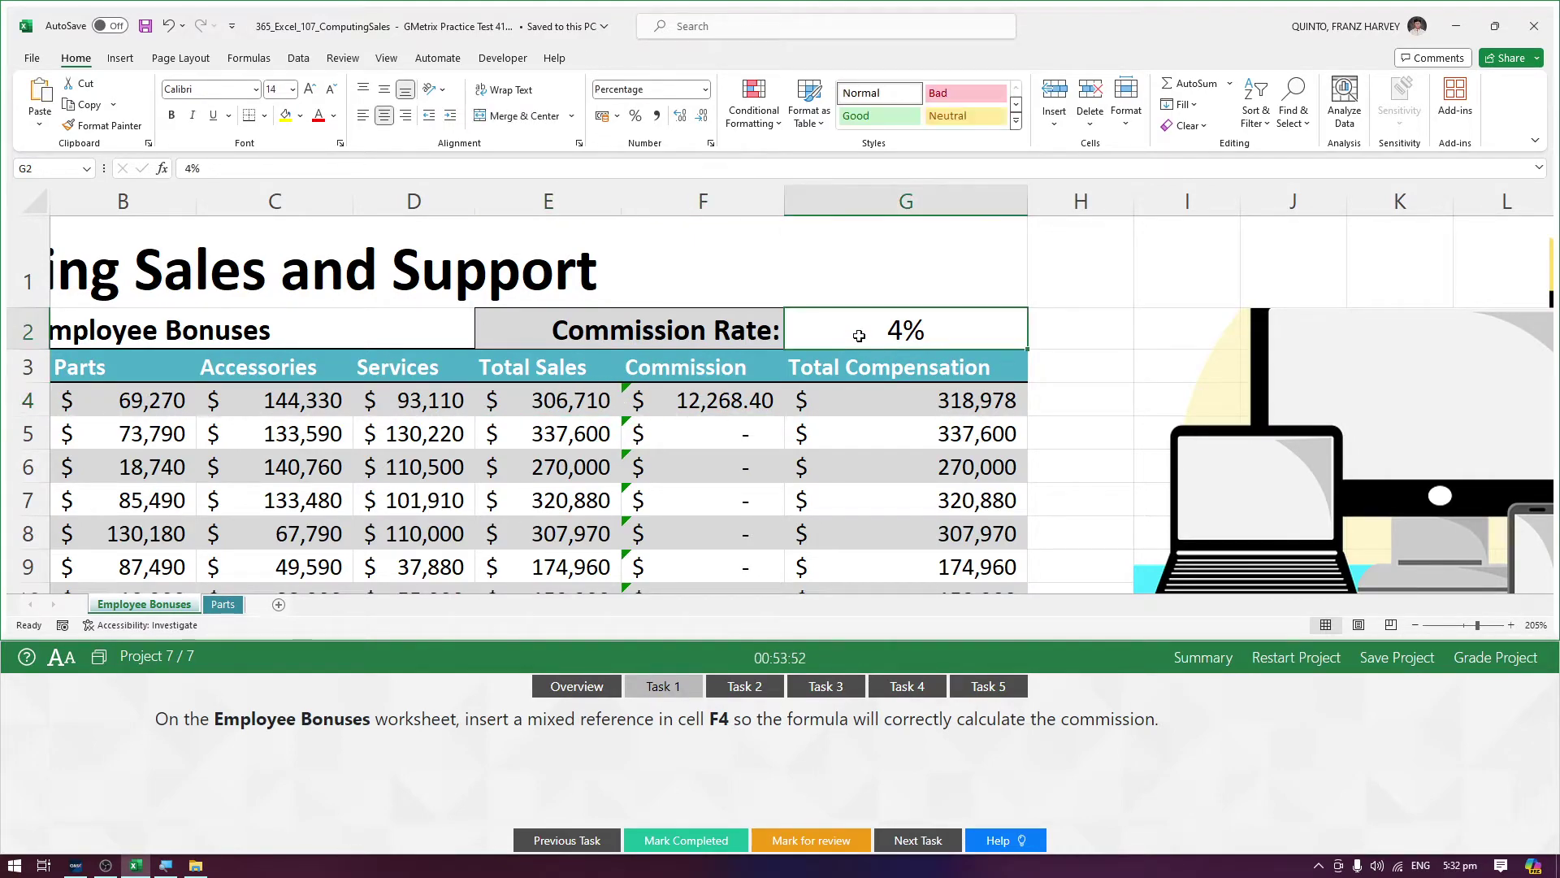
left_click(565, 401)
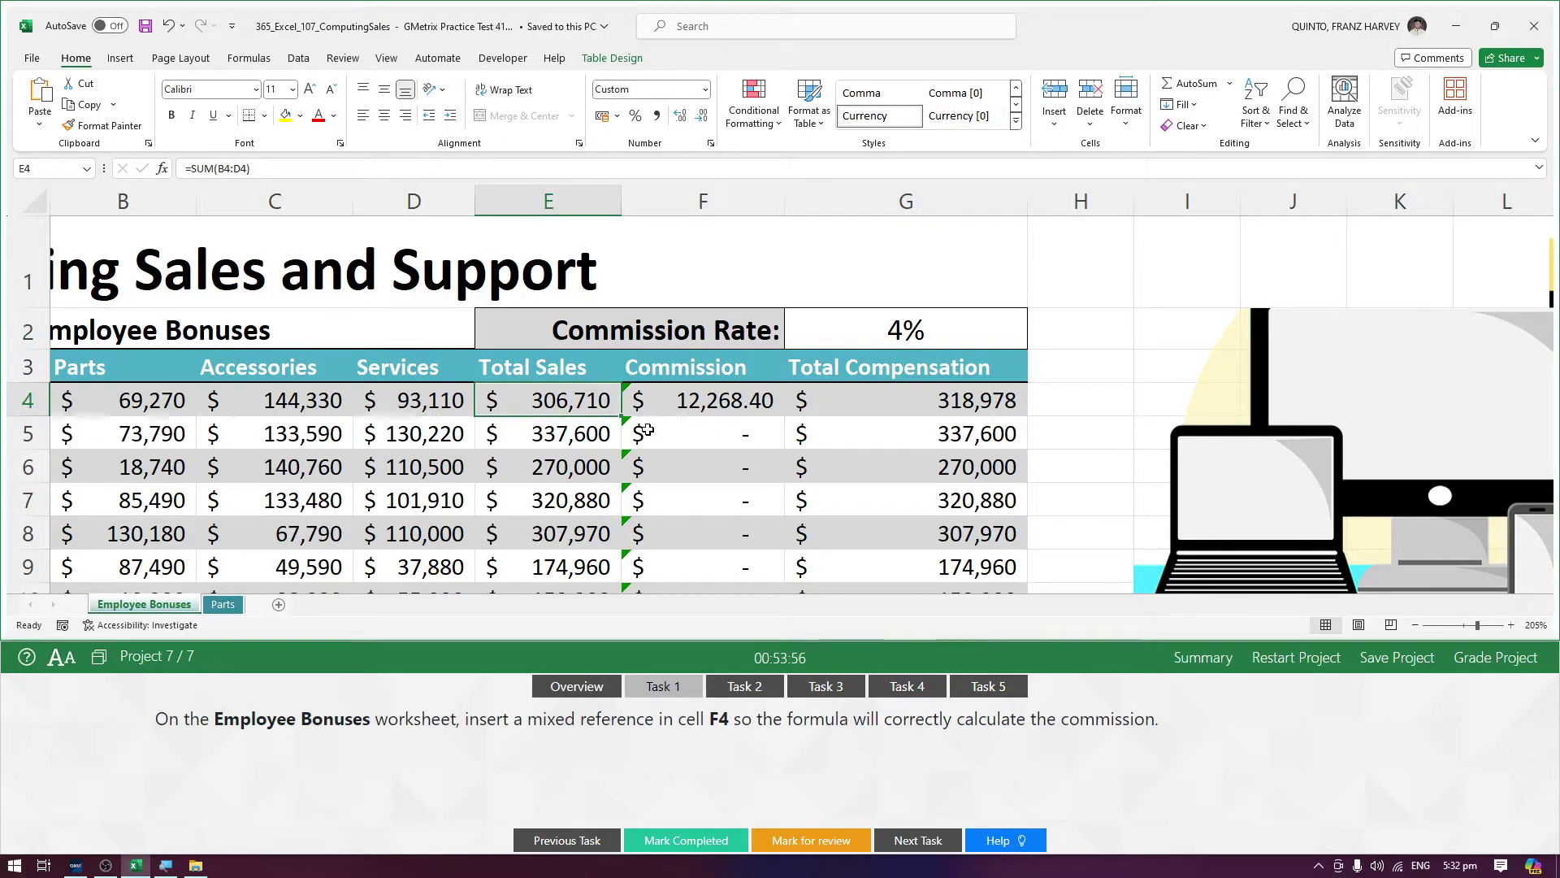
left_click(722, 408)
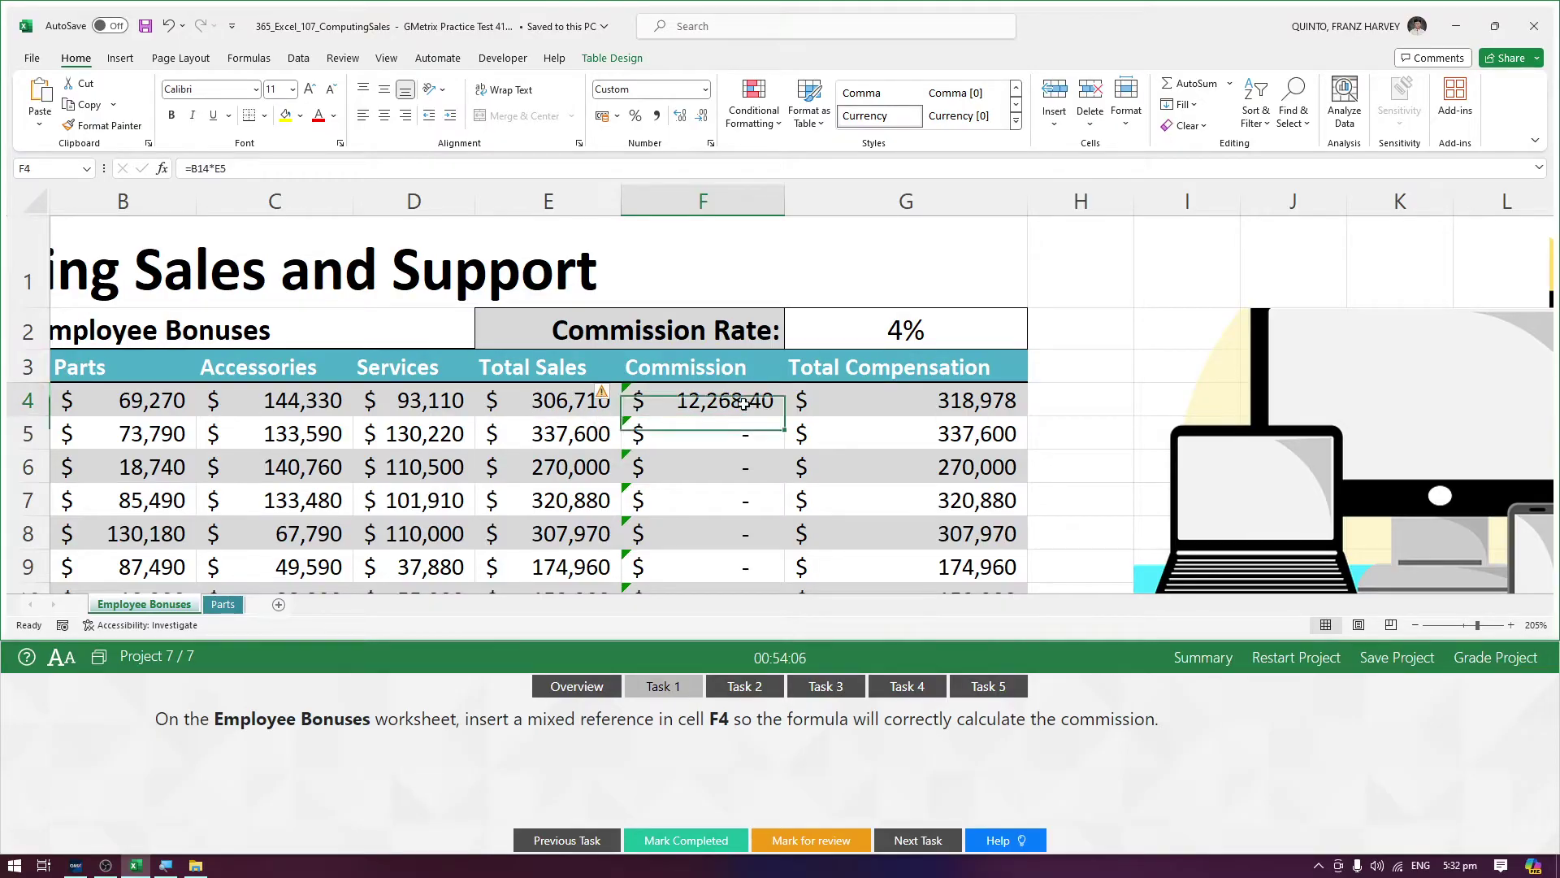
mouse_move(788, 416)
left_mouse_down()
mouse_move(786, 443)
mouse_move(784, 418)
left_mouse_up()
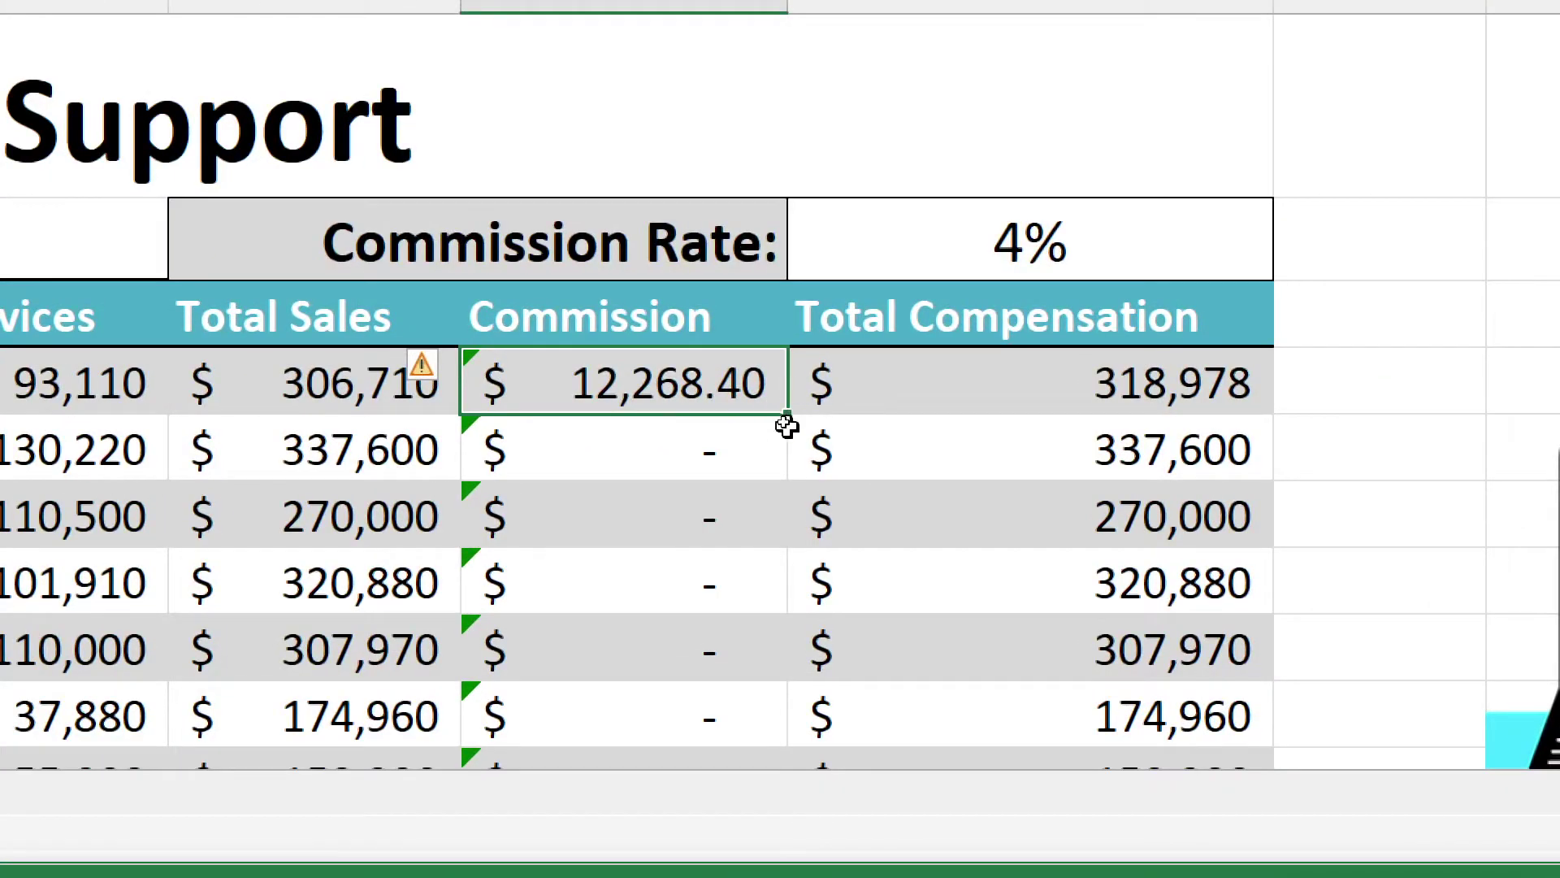
left_click_drag(792, 416, 724, 648)
left_click_drag(671, 215, 644, 611)
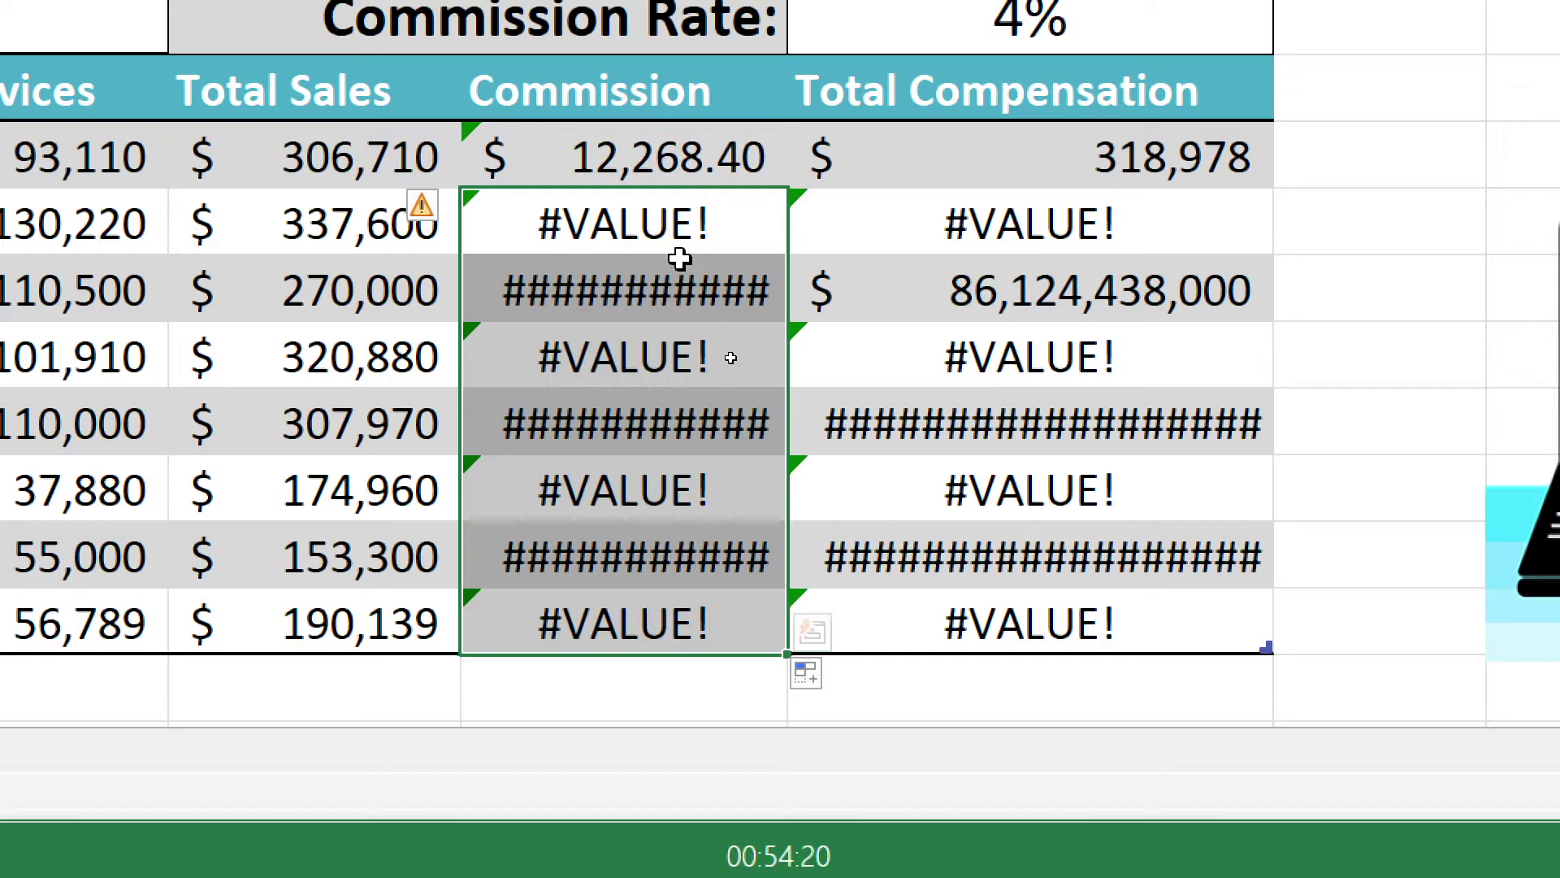
left_click(685, 218)
left_click(696, 155)
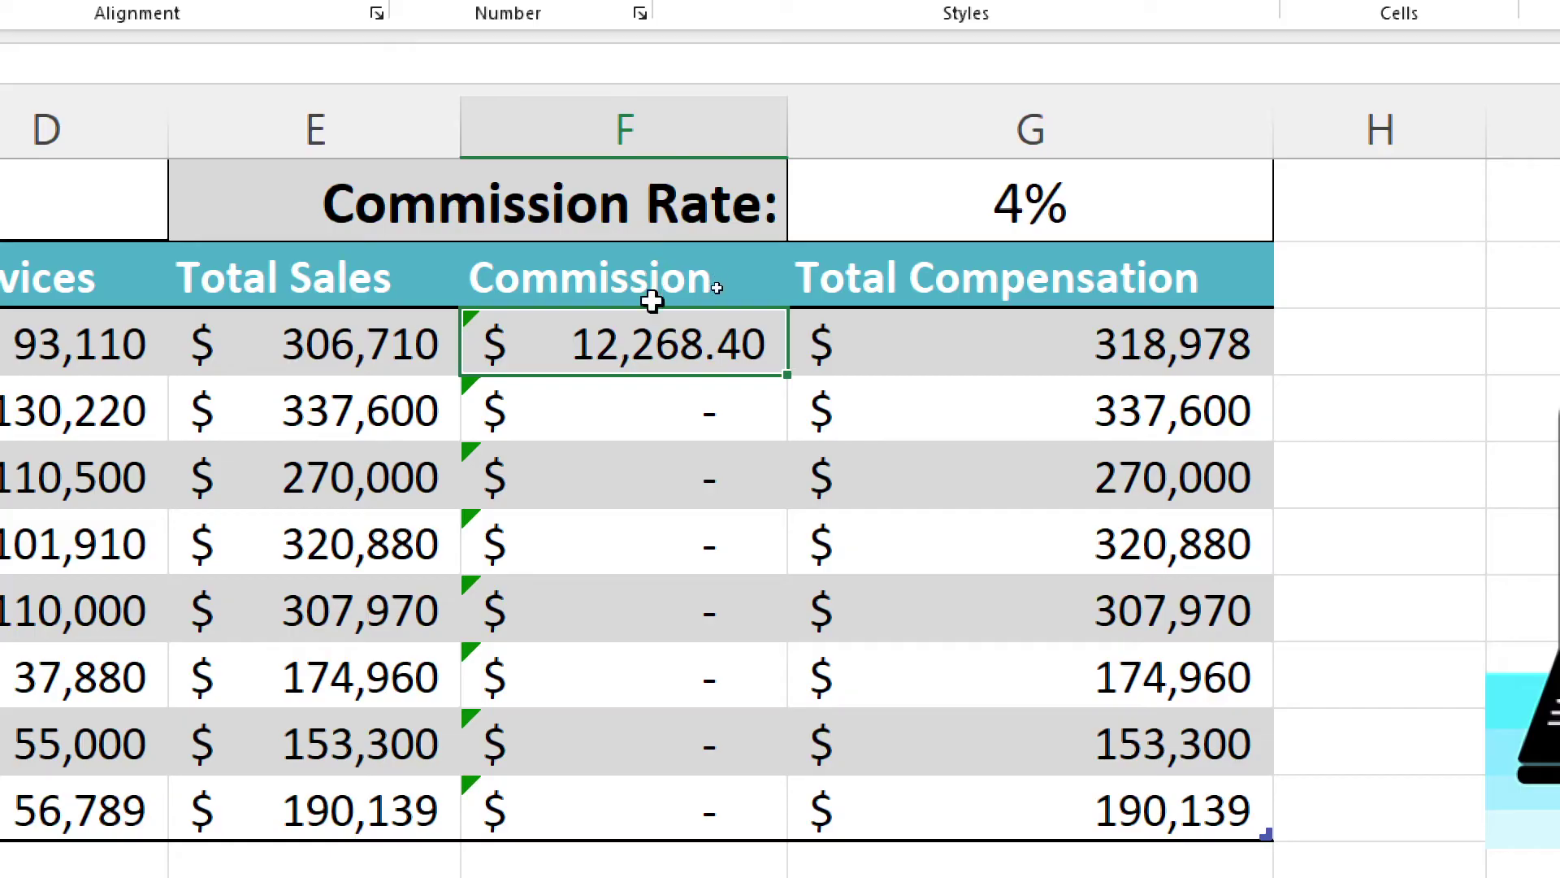
double_click(652, 345)
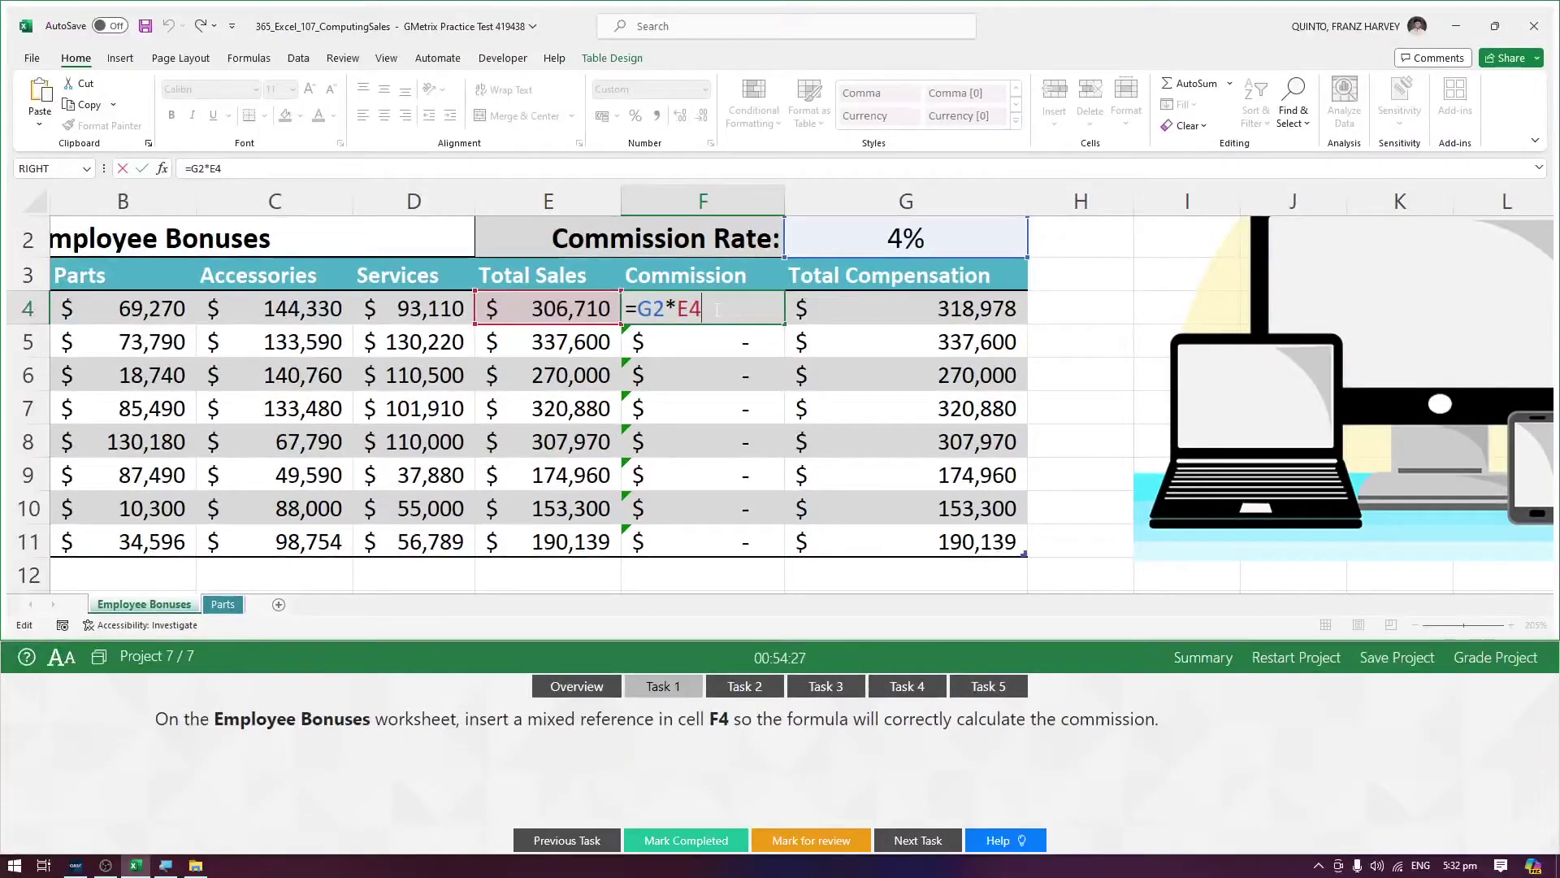
Step: Leave F4 unchanged and close the accidentally created blank workbook
left_click(644, 447)
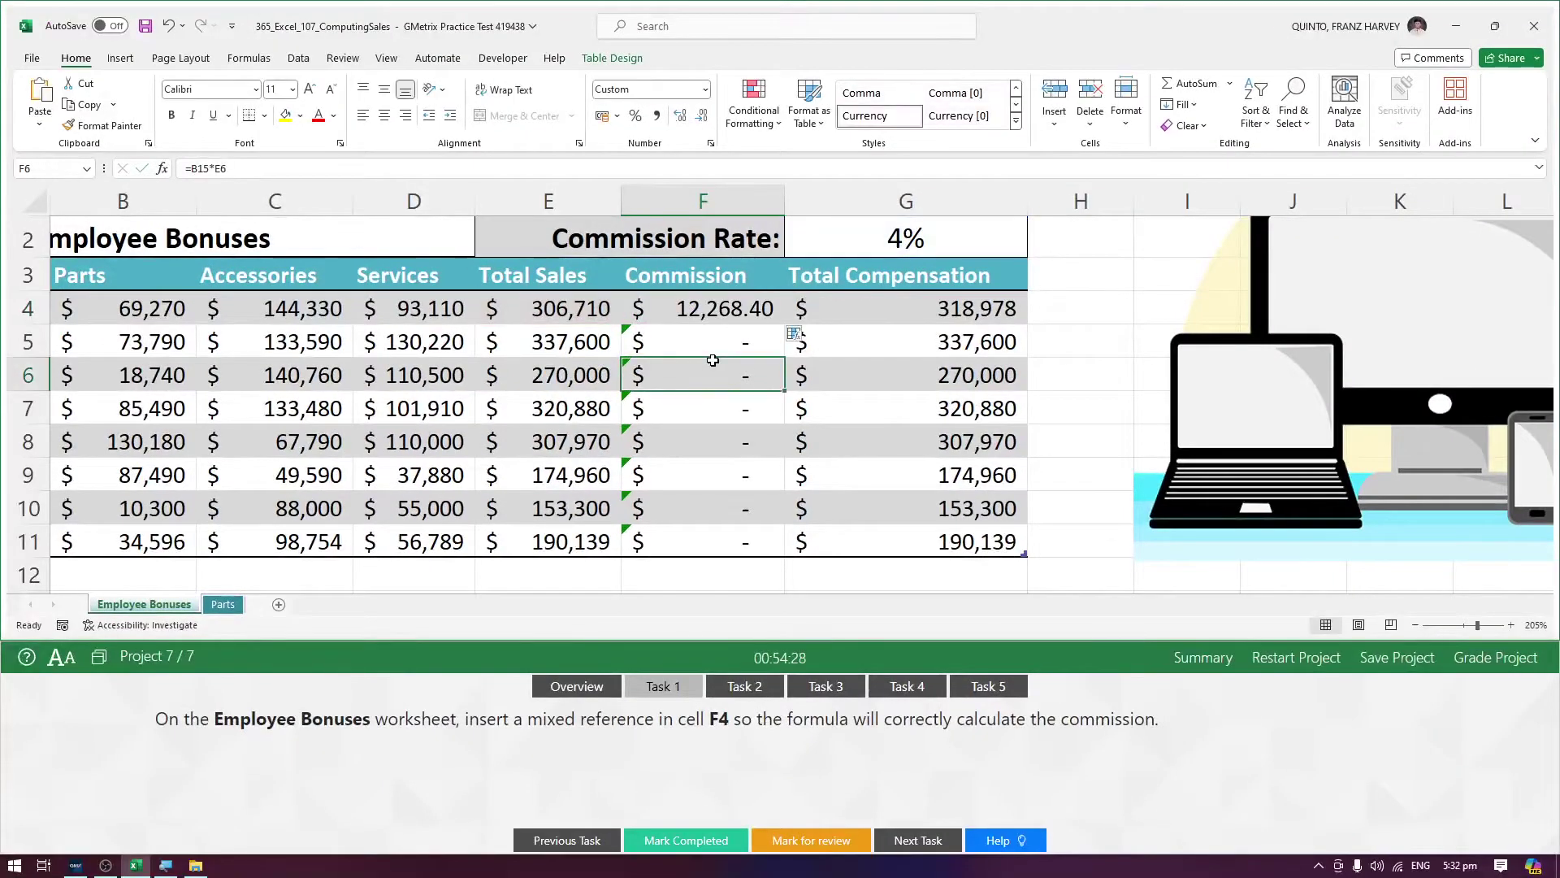
key("ctrl+n")
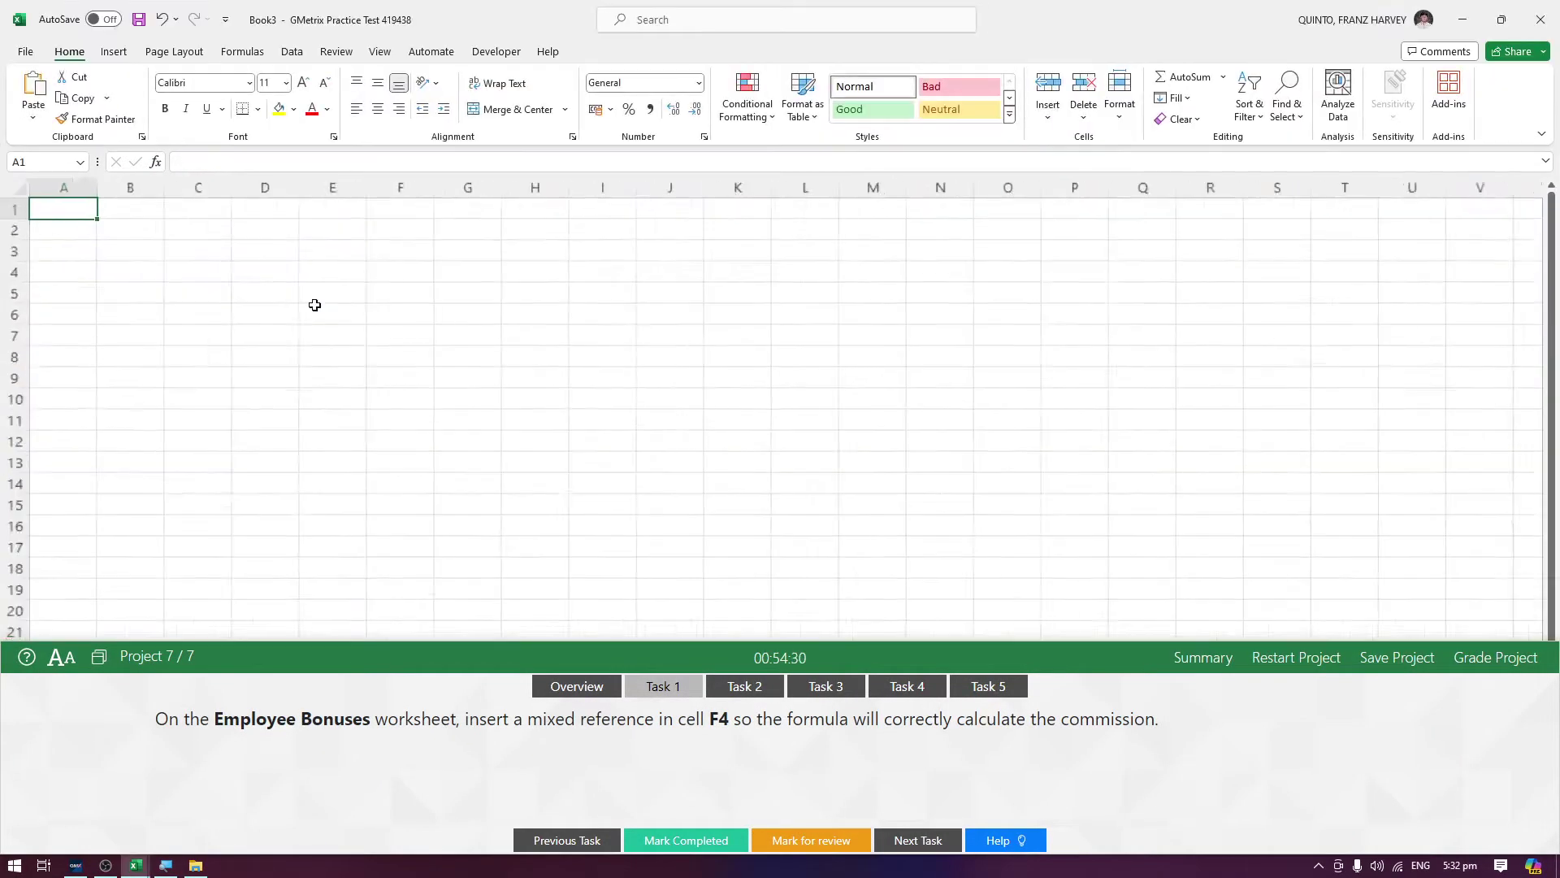
key("ctrl+w")
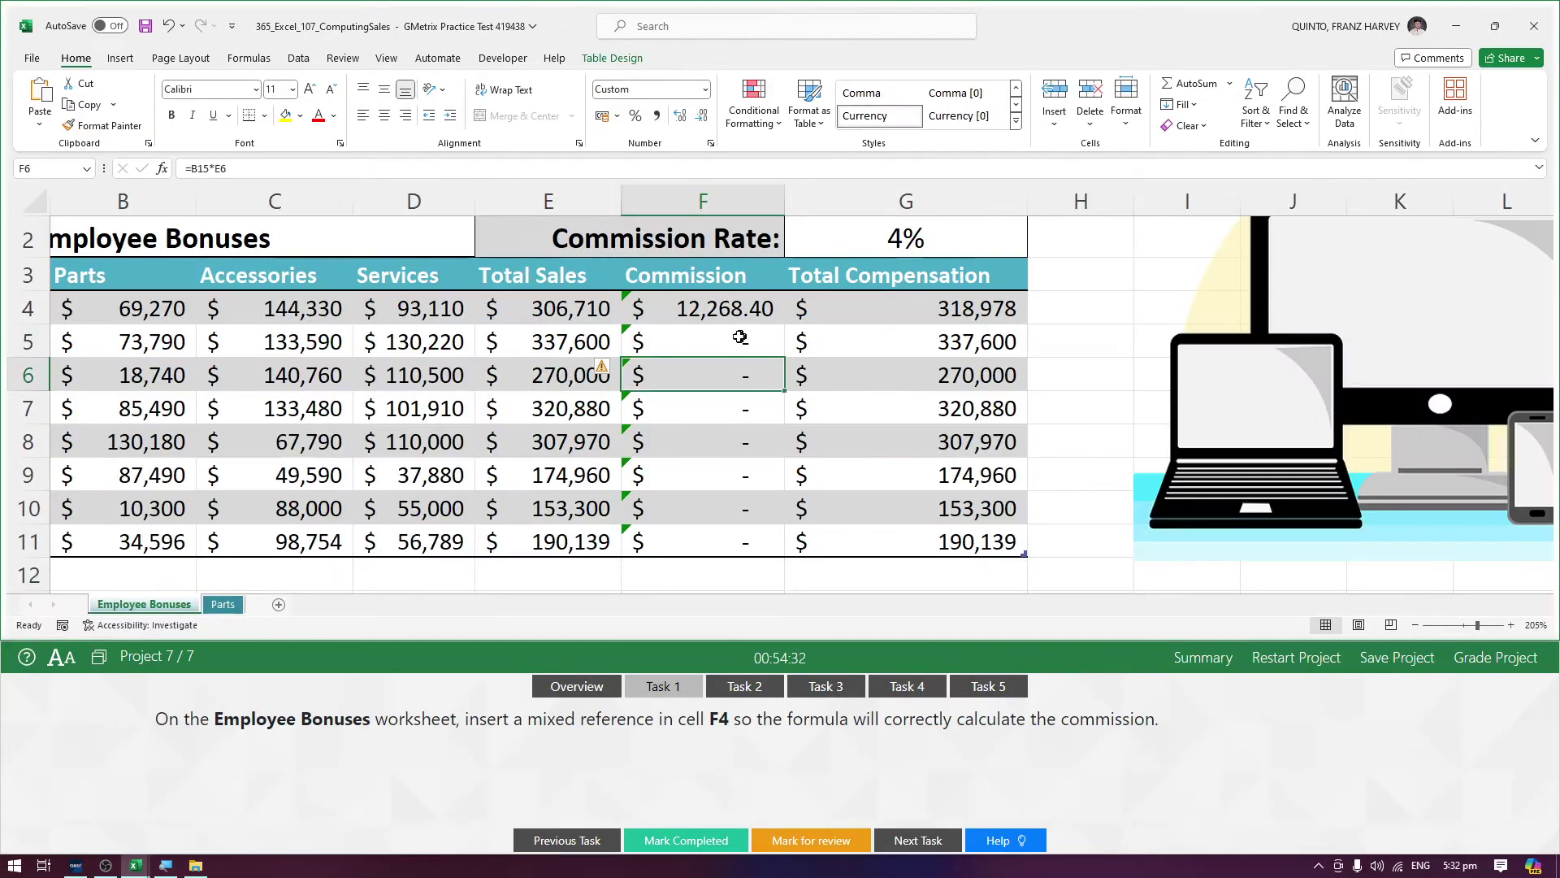
Step: Copy F4's =G2*E4 commission formula down to F11 and inspect F5's shifted =G3*E5
left_click(715, 308)
double_click(690, 309)
left_click_drag(665, 309, 642, 315)
key("Escape")
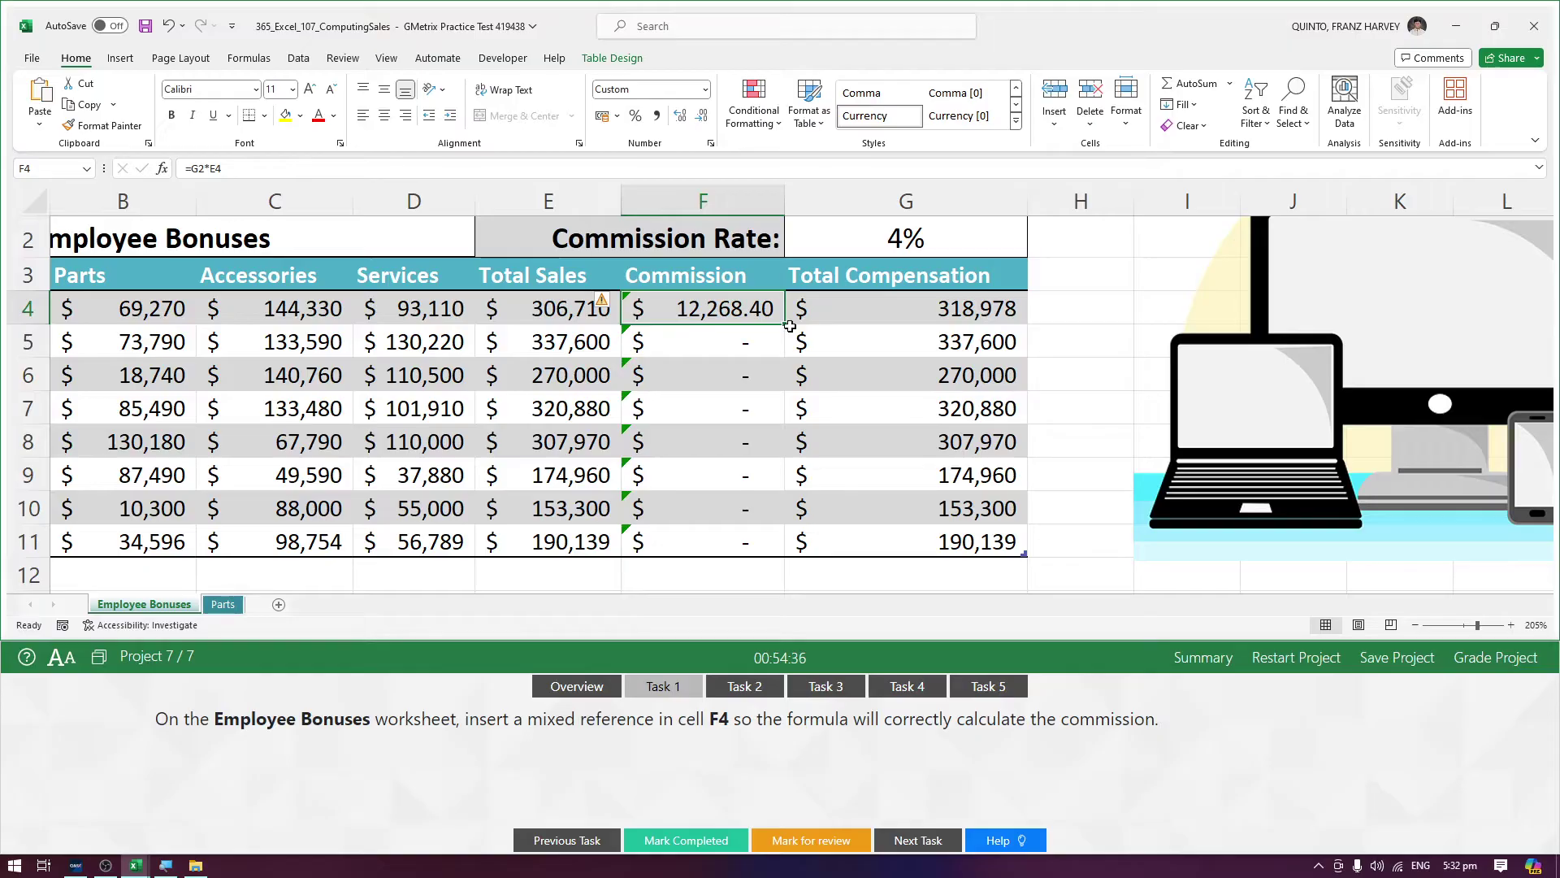
left_click_drag(788, 327, 740, 548)
left_click(747, 341)
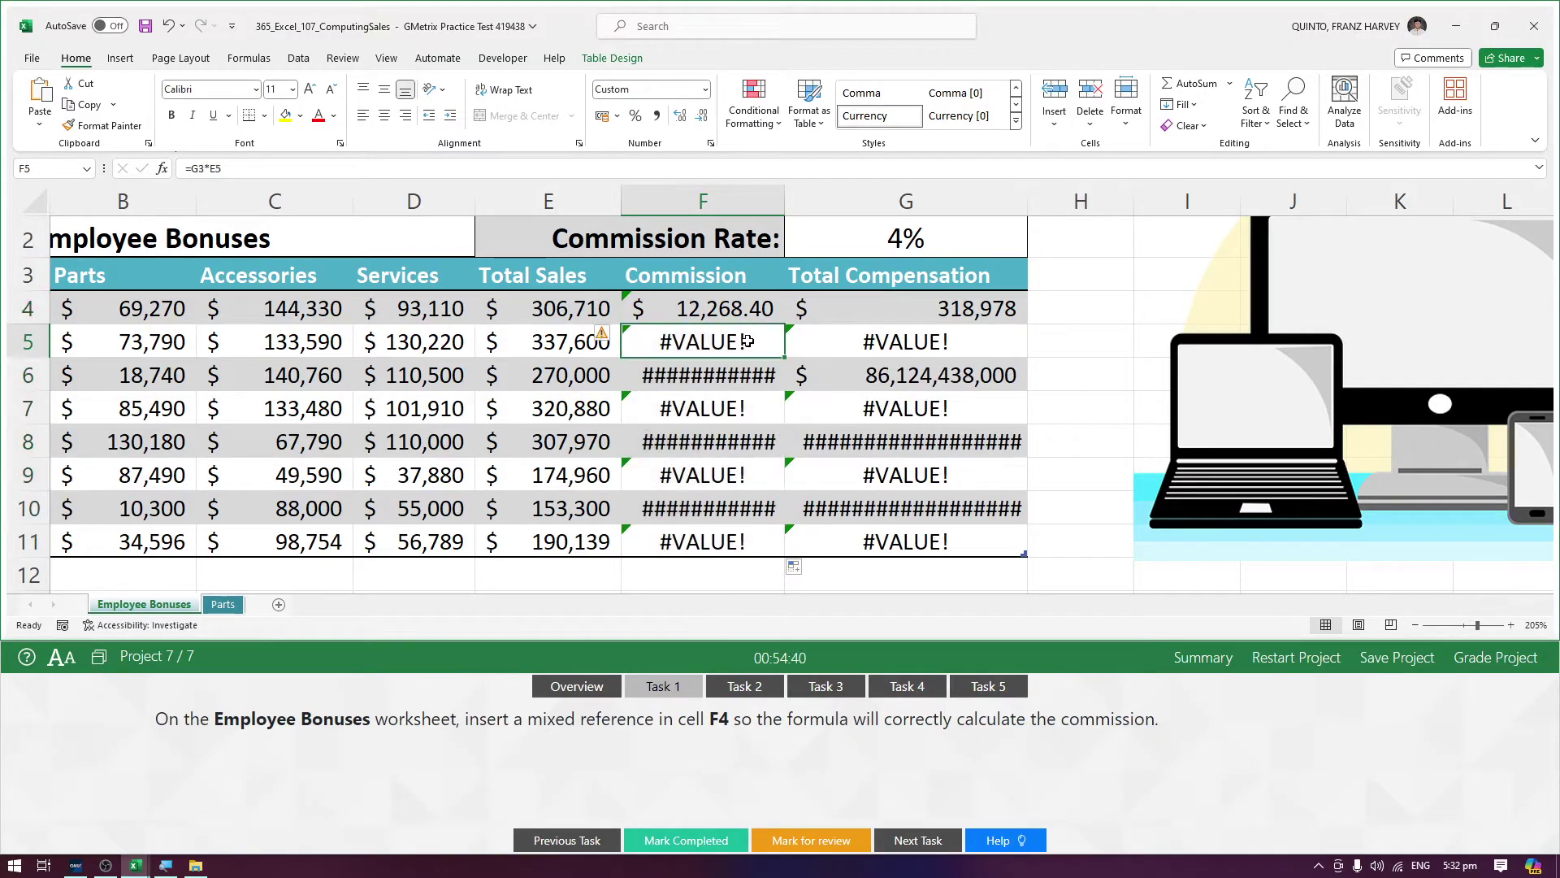
key("F2")
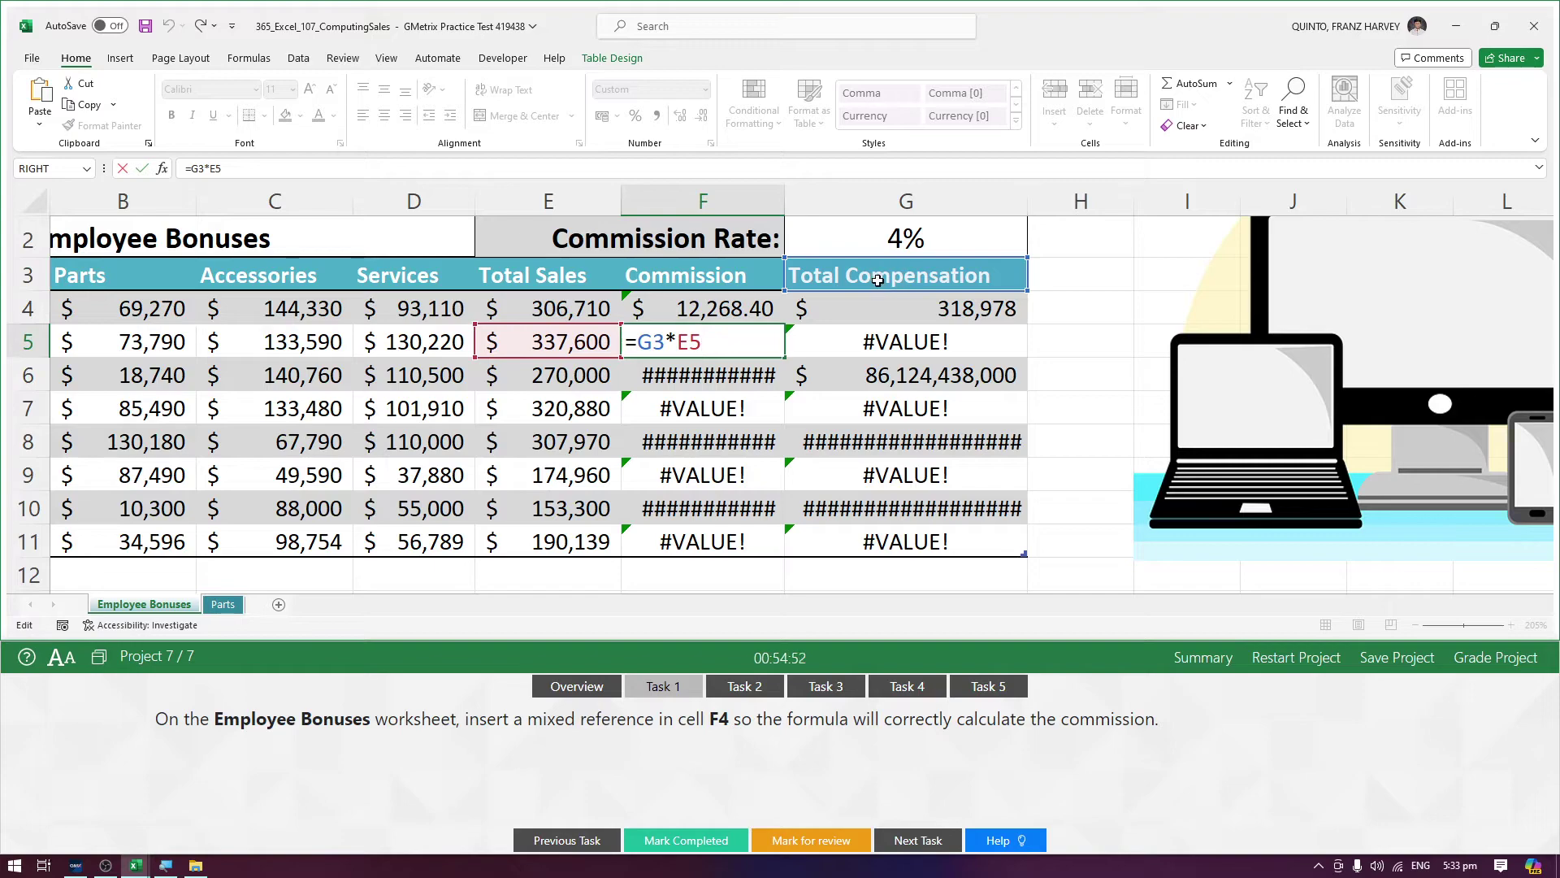
Step: Inspect the copied commission formulas in F4 through F7 without changing them
key("Escape")
left_click(768, 315)
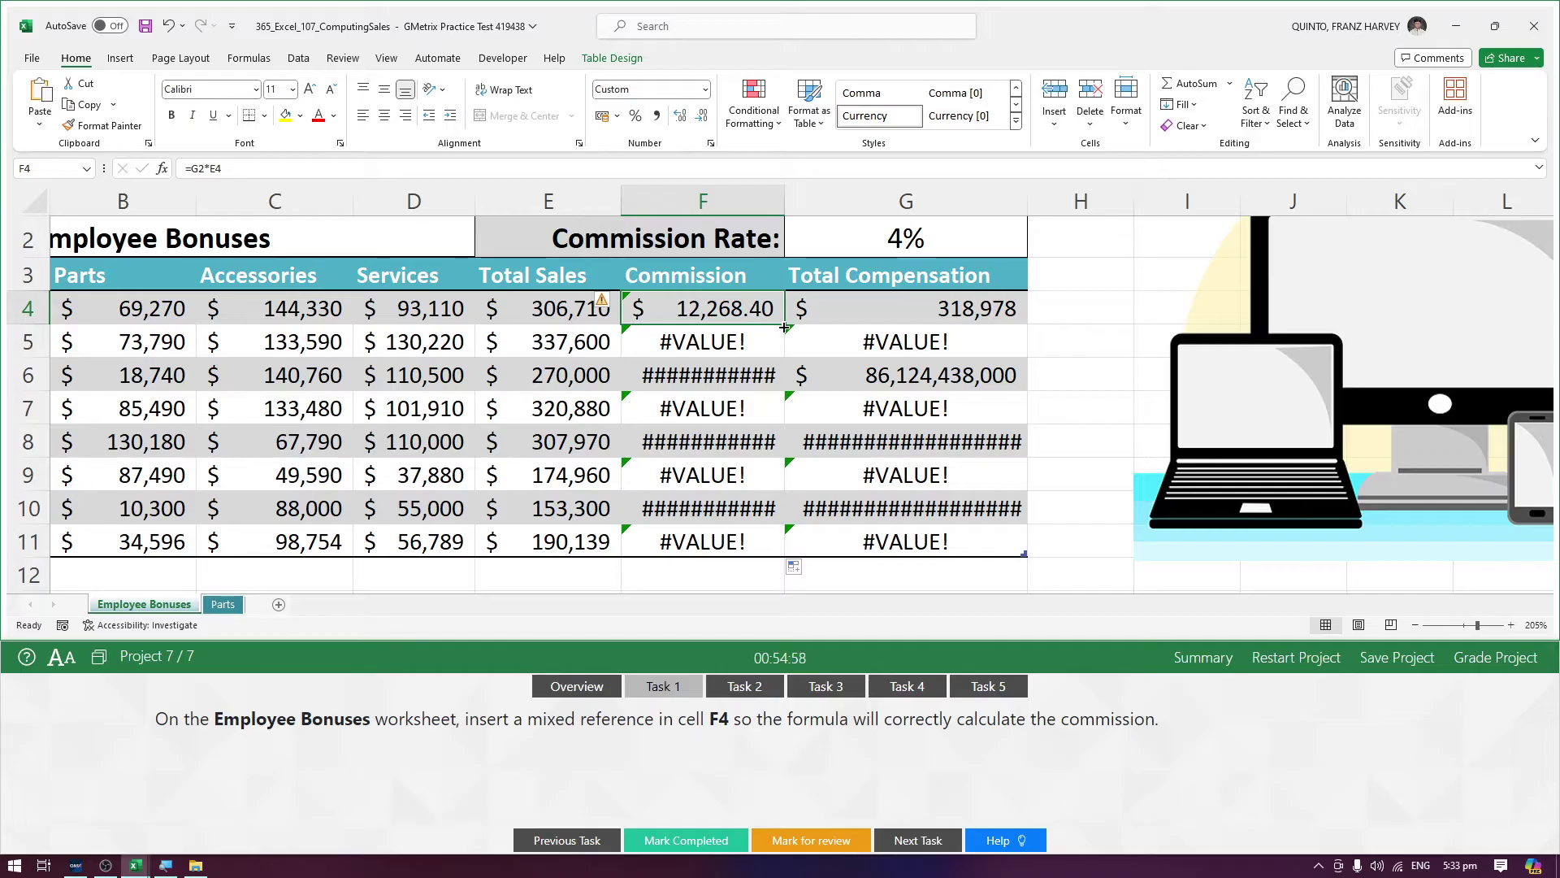
double_click(699, 309)
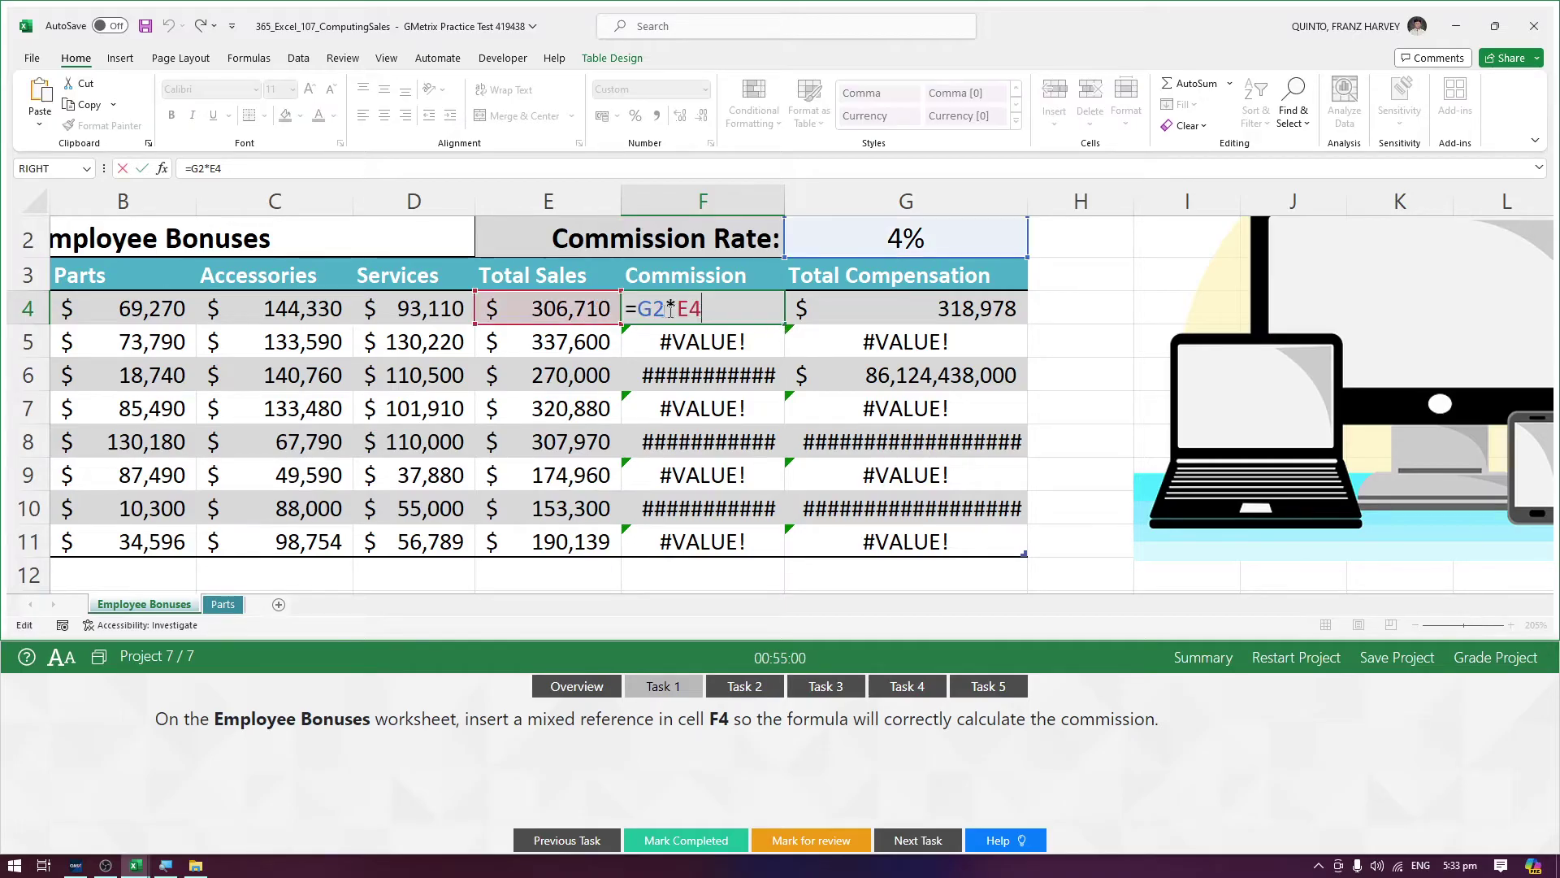
key("Escape")
double_click(683, 342)
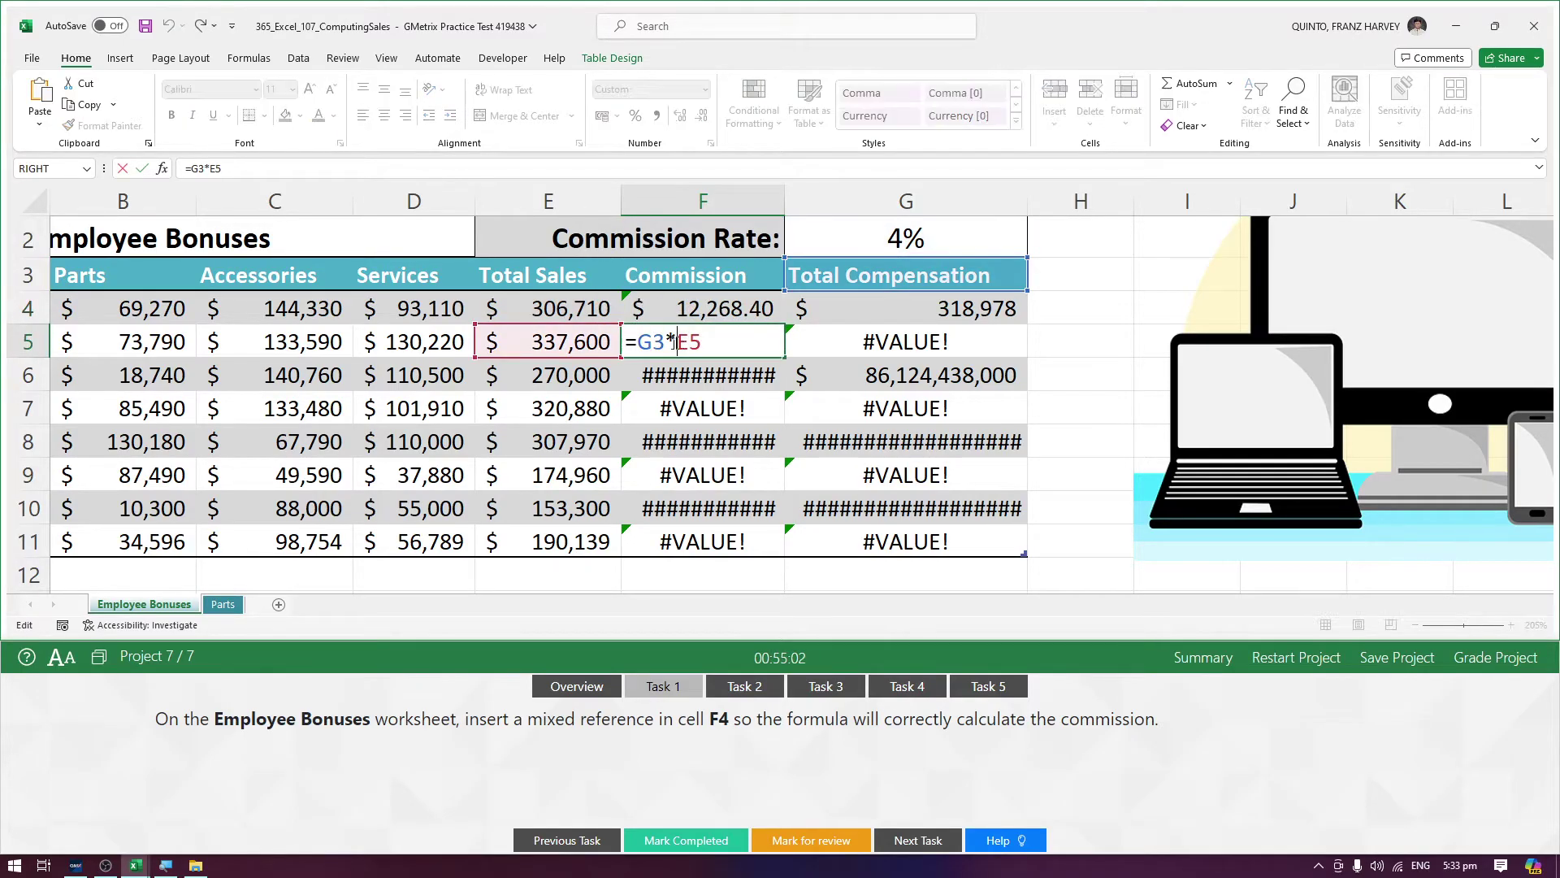
key("Escape")
left_click(692, 370)
double_click(692, 371)
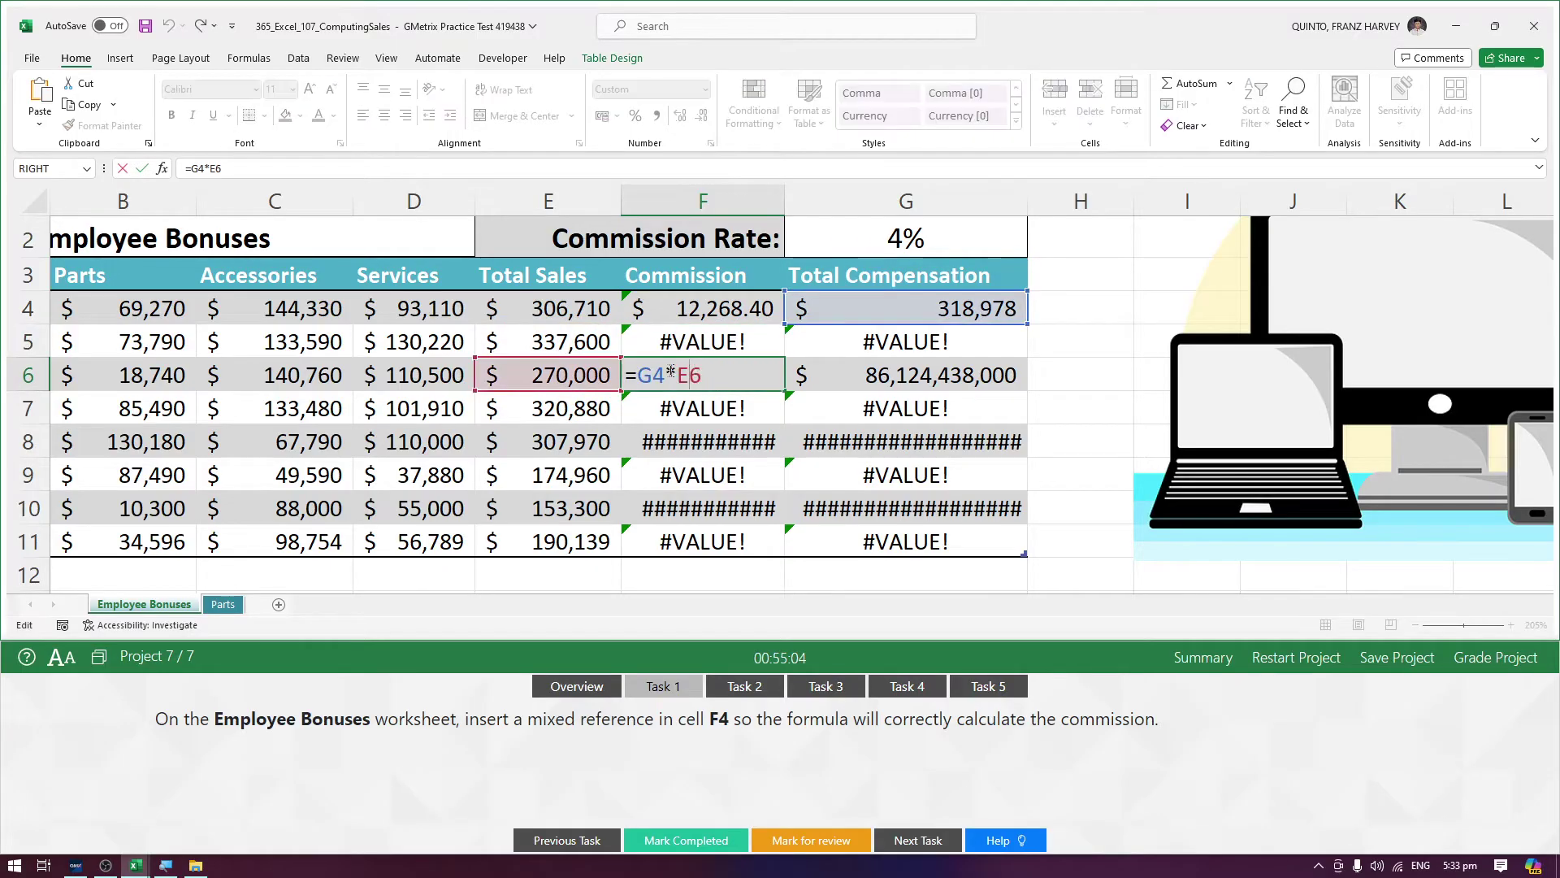
key("Escape")
double_click(686, 406)
key("Escape")
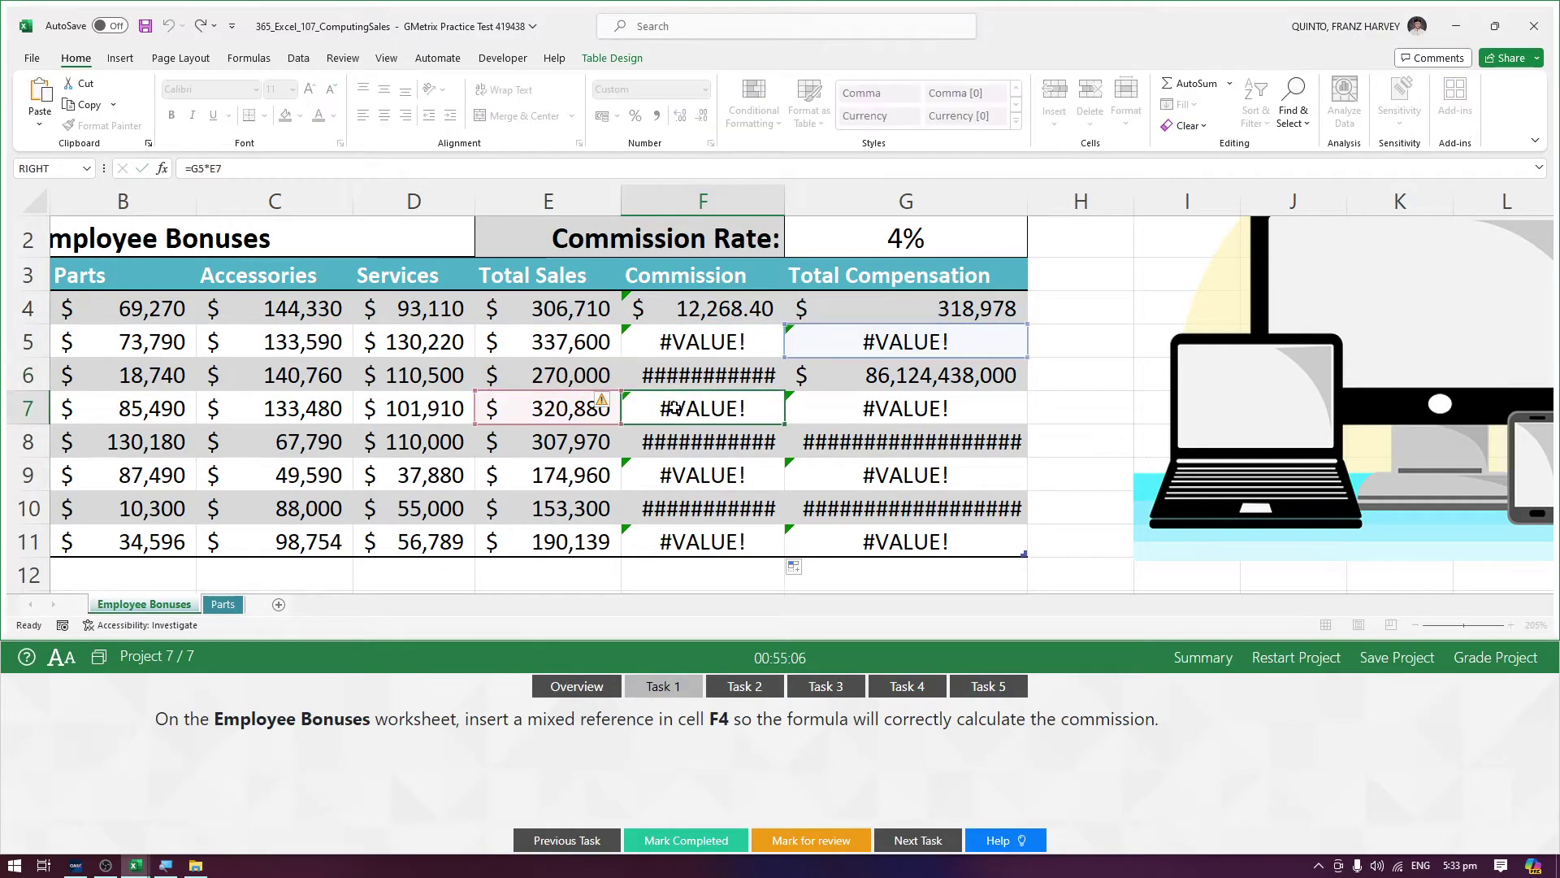
Step: Recheck F4 and F5, then undo the fill so F5:F11 show dashes again
left_click(710, 314)
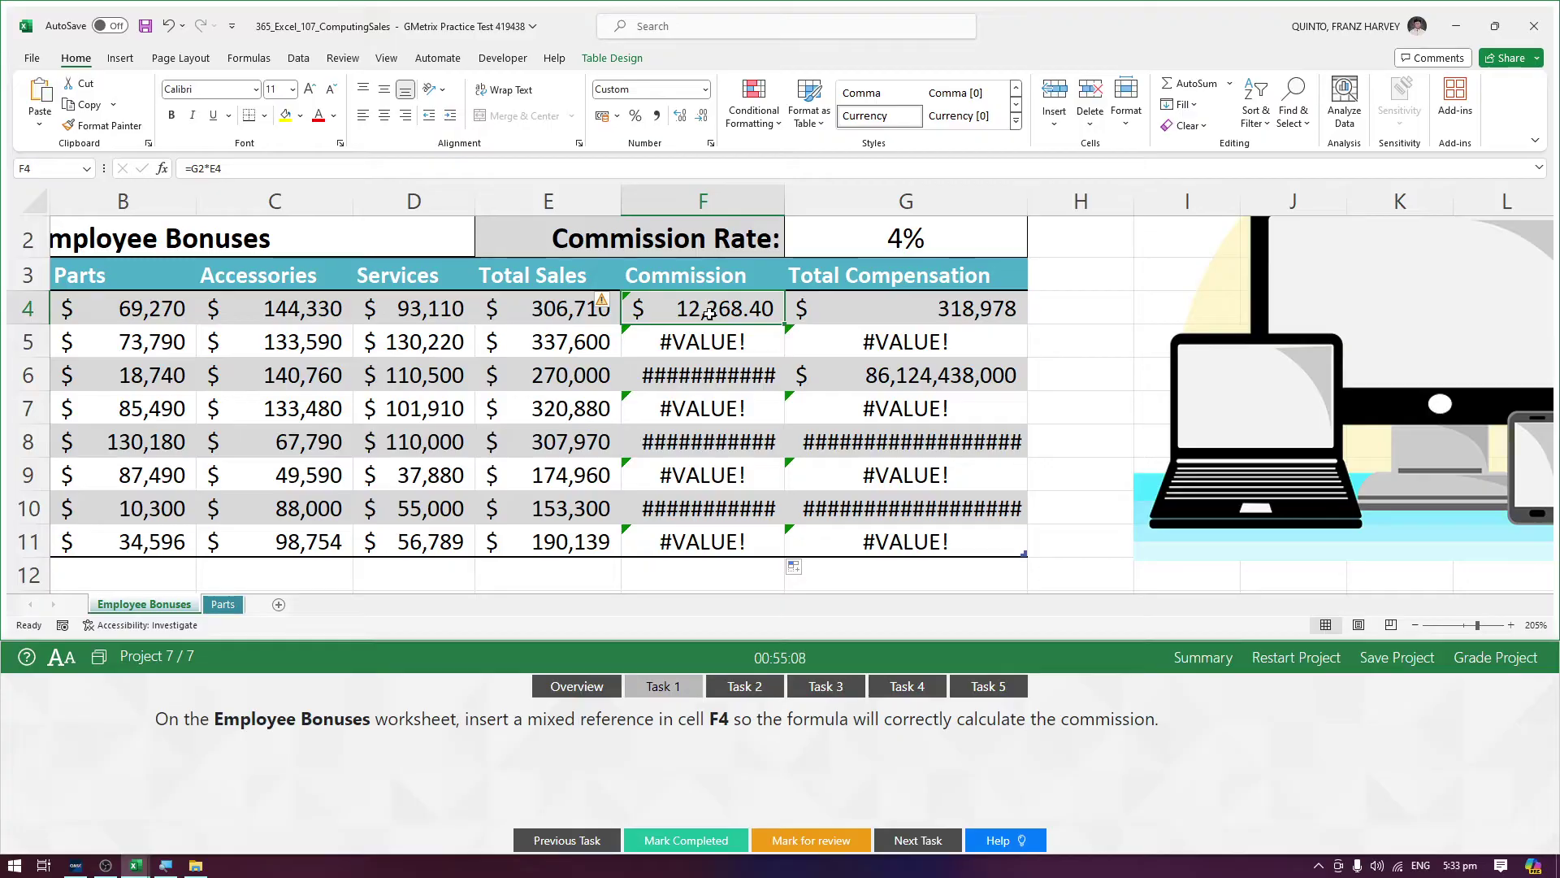
double_click(689, 340)
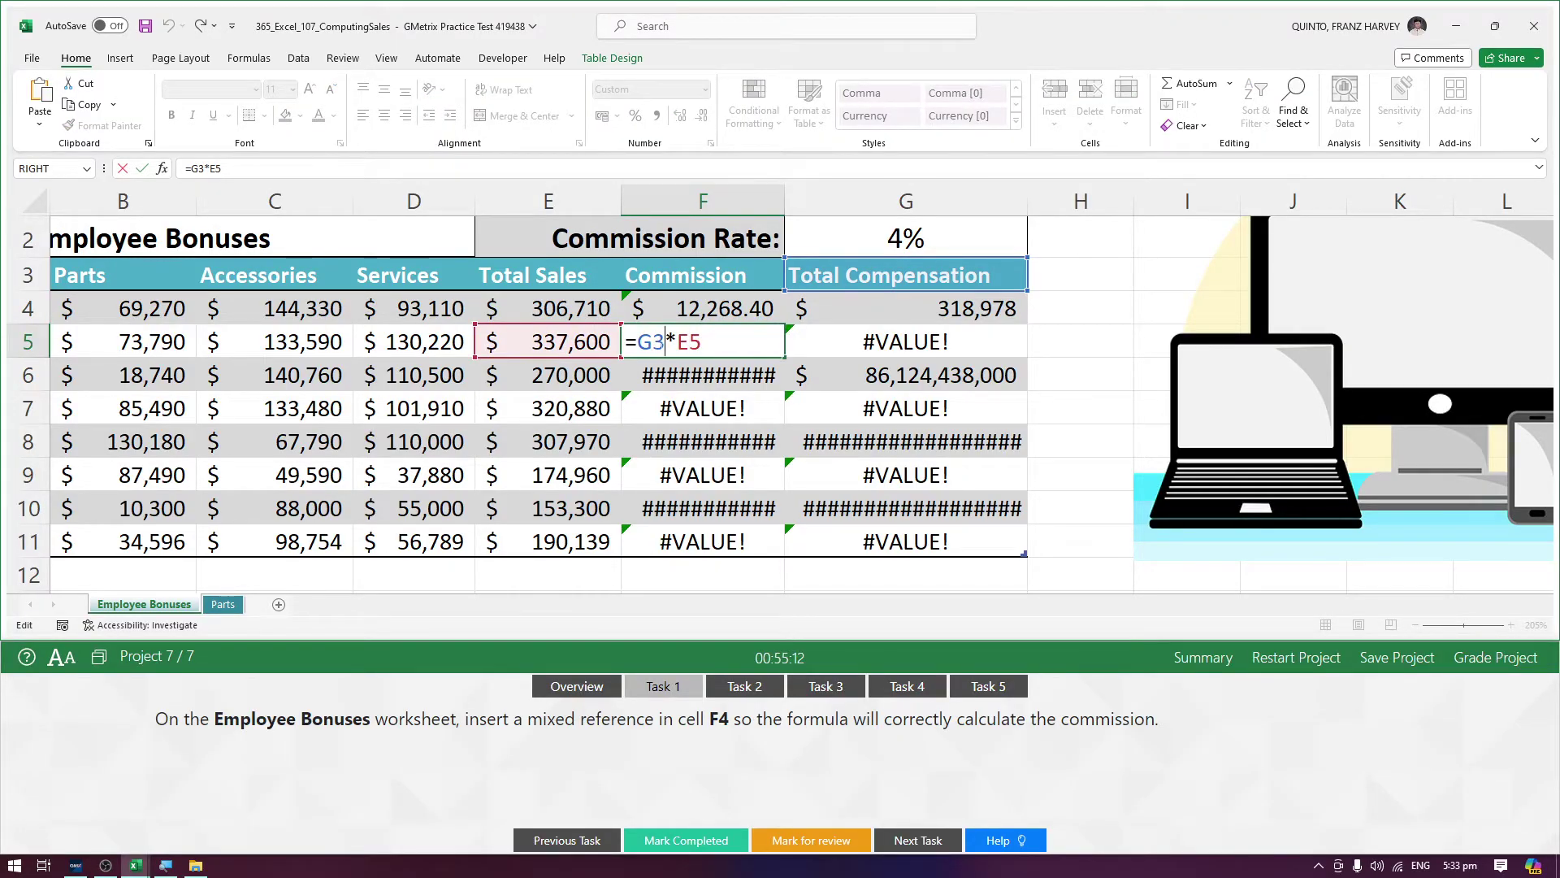
key("Escape")
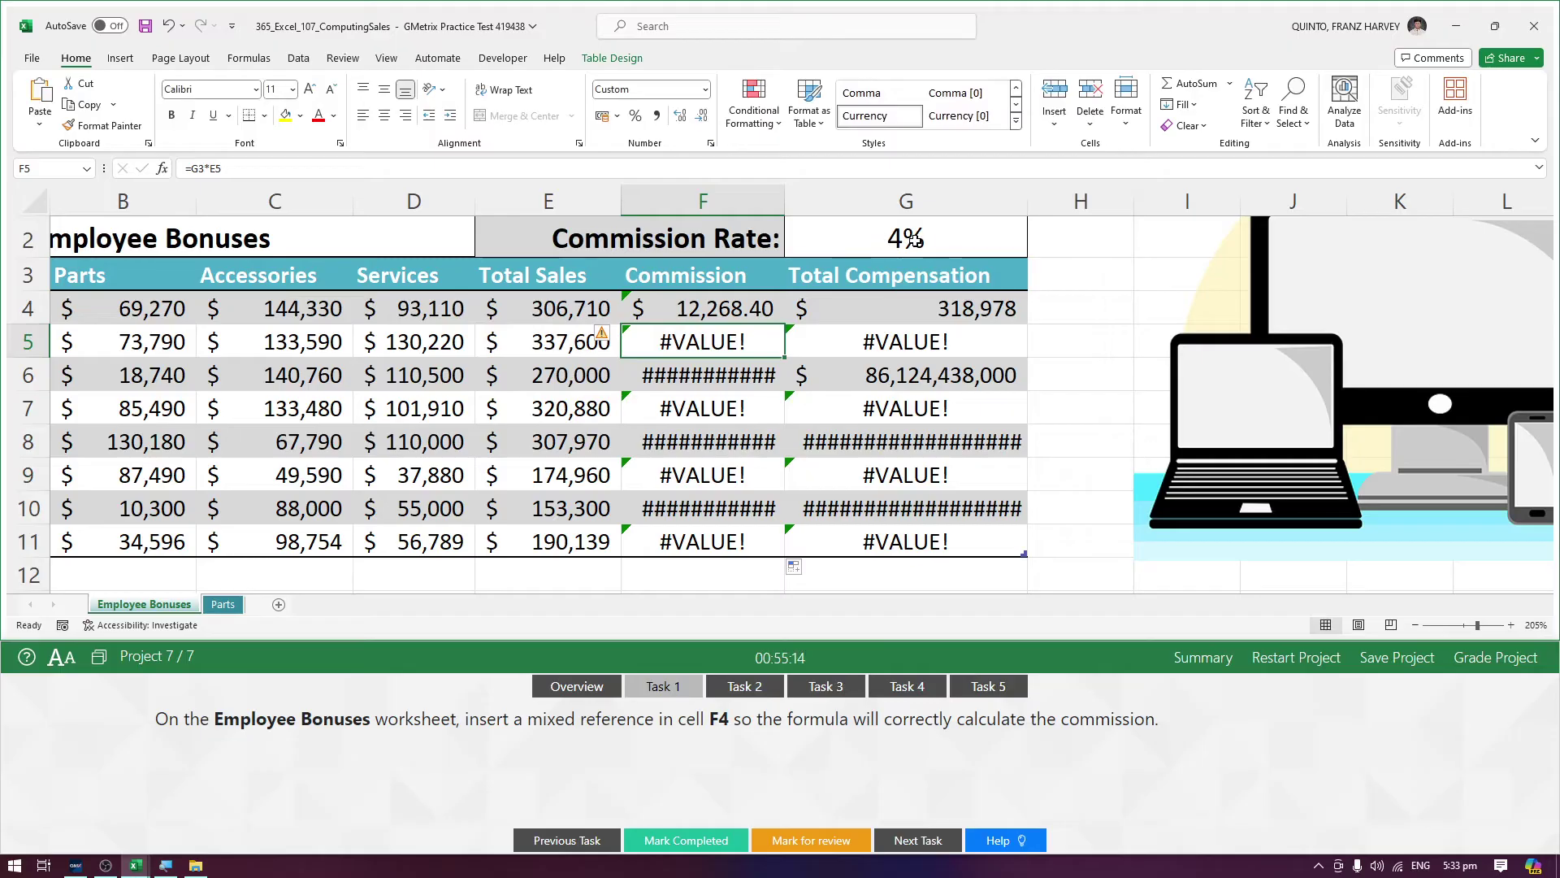
left_click(913, 238)
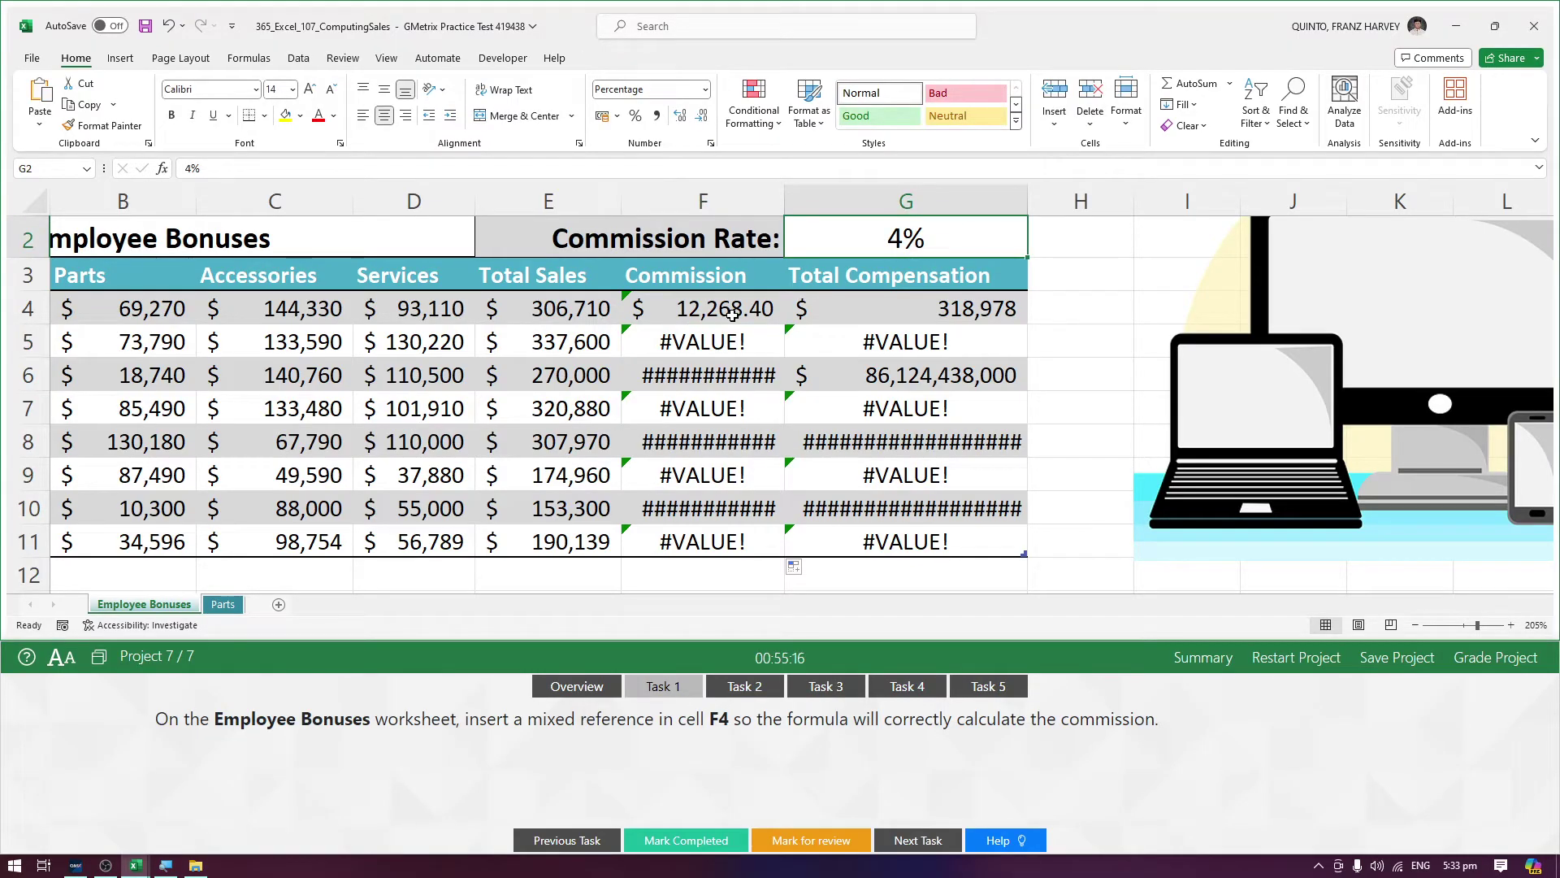
key("ctrl+z")
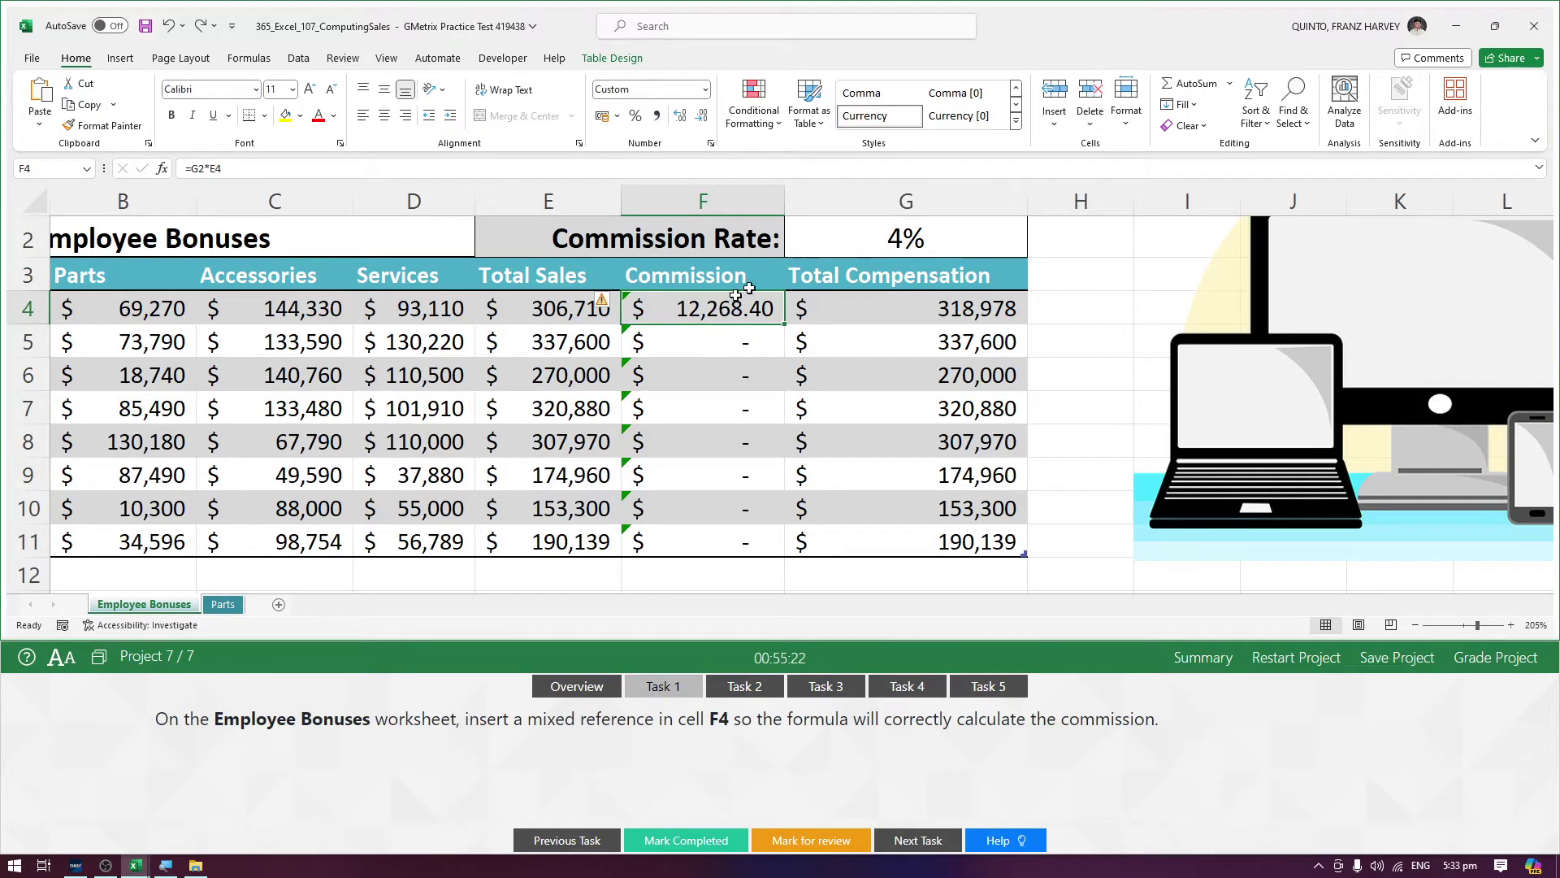
Step: Change F4's formula to =G$2*E4, locking the rate's row, still giving 12,268.40
key("F2")
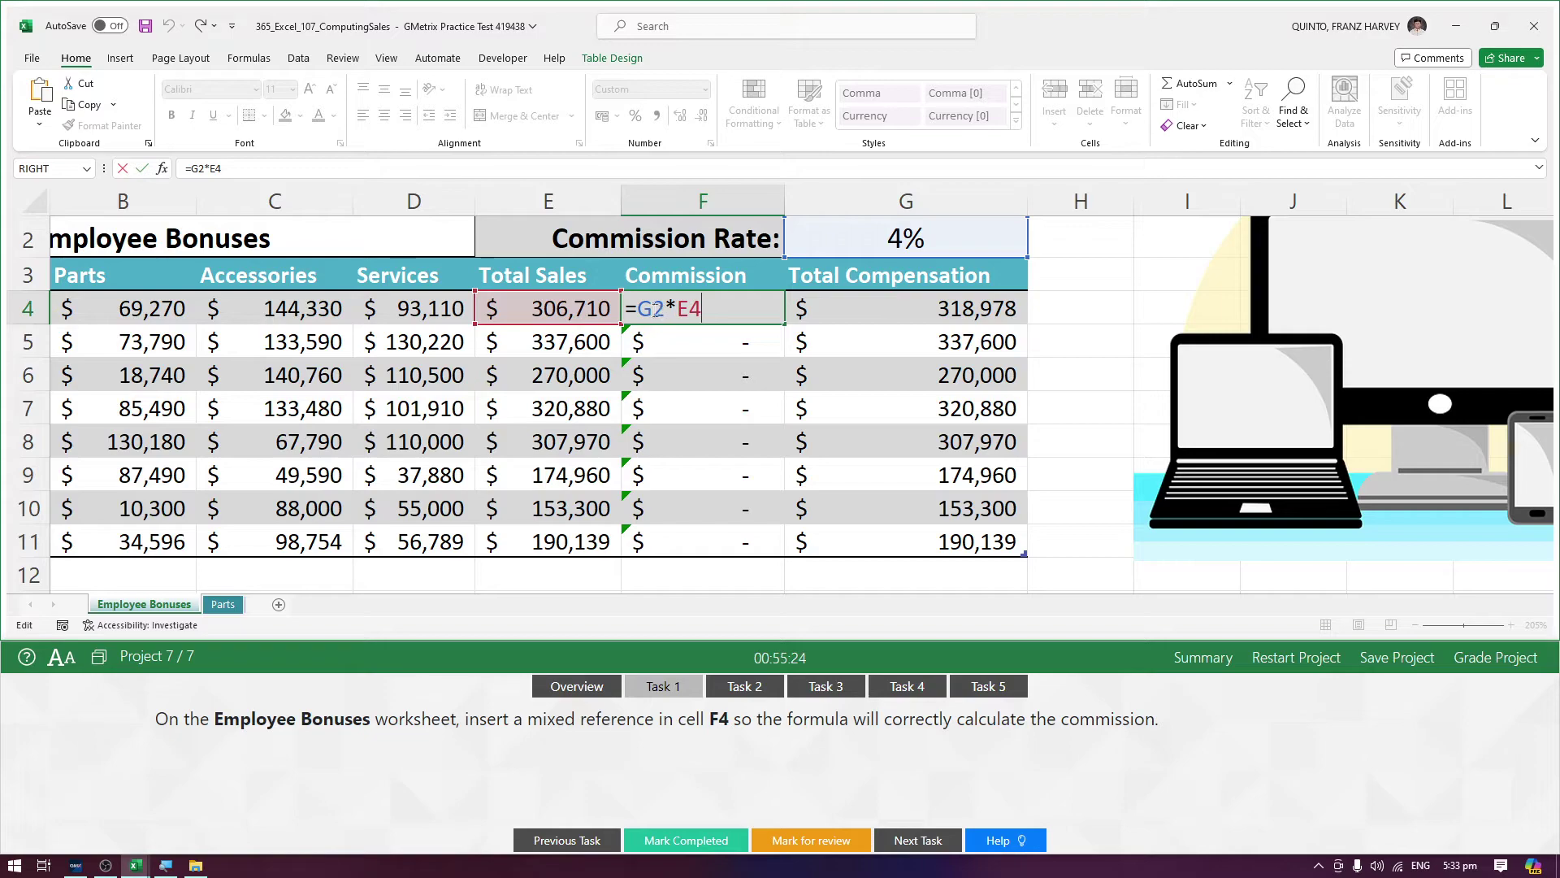
double_click(665, 309)
left_click(665, 309)
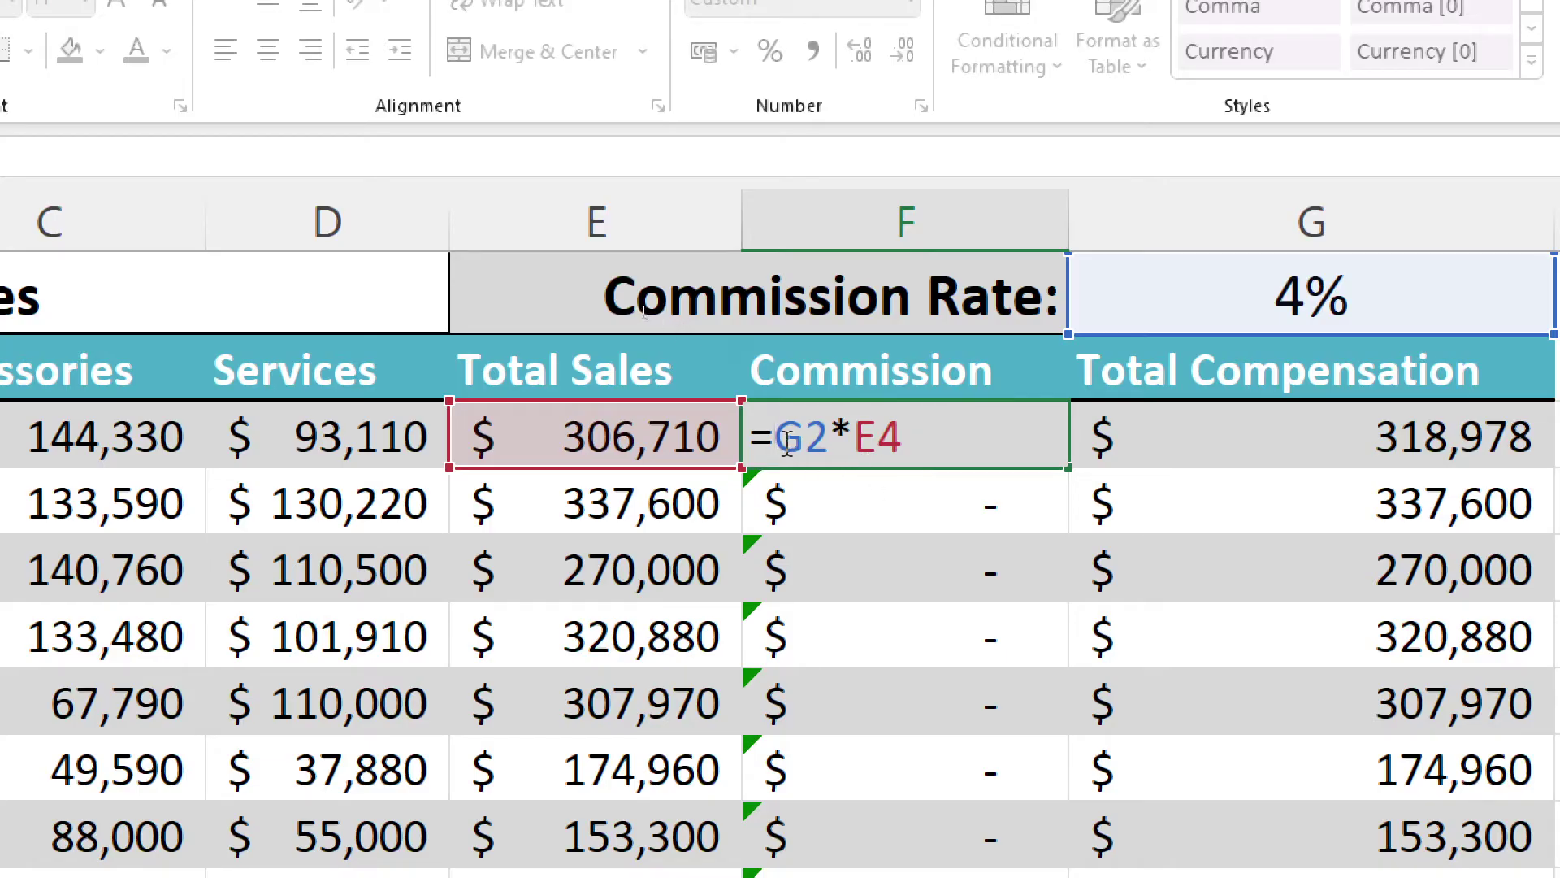
key("shift+Right")
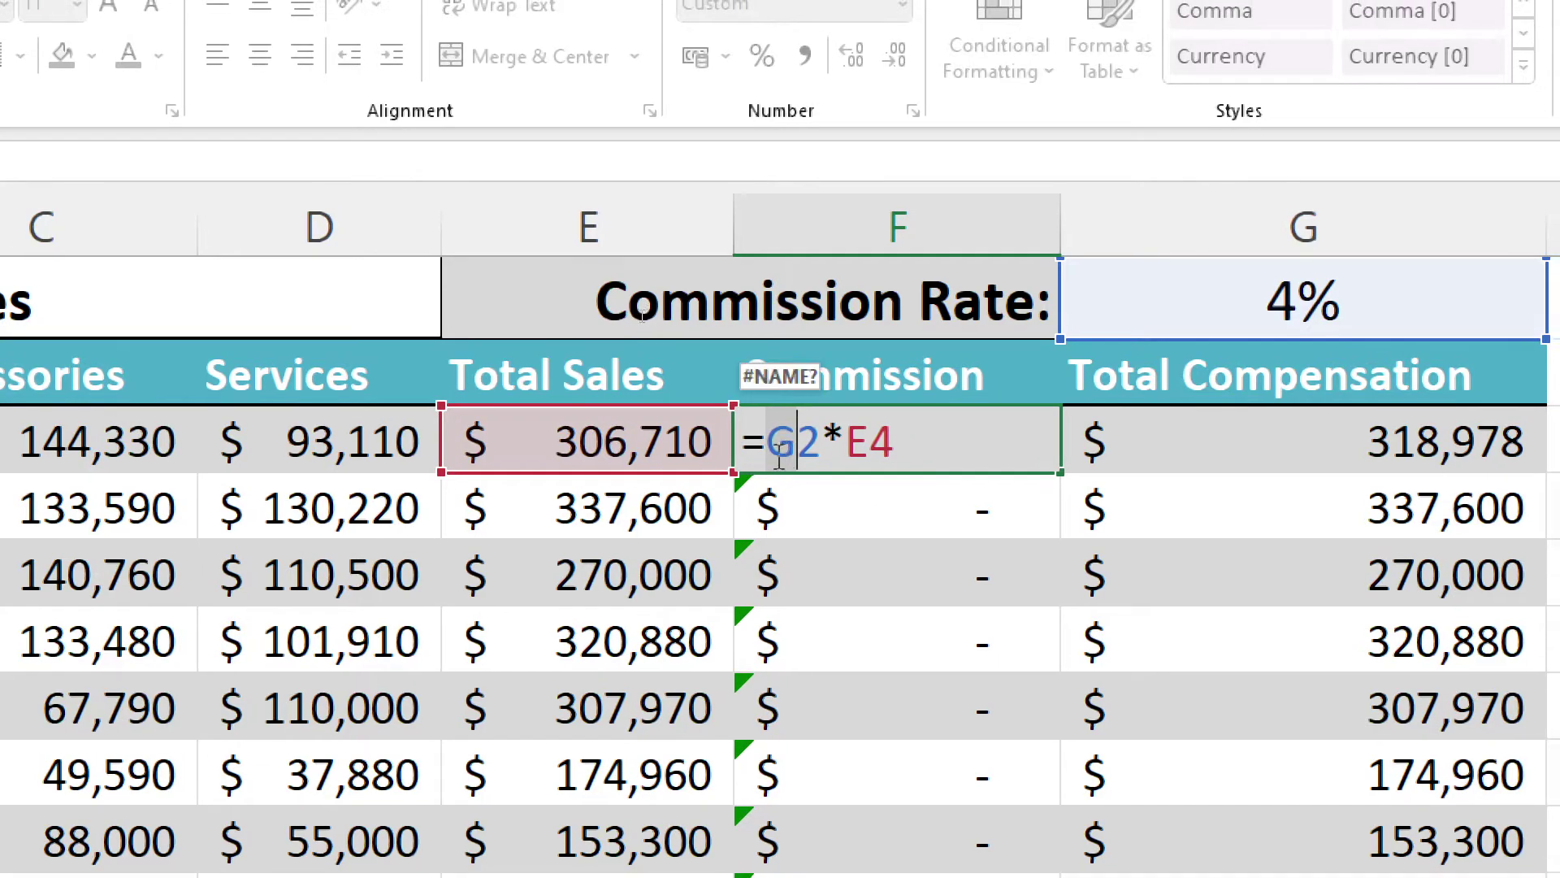
key("Left")
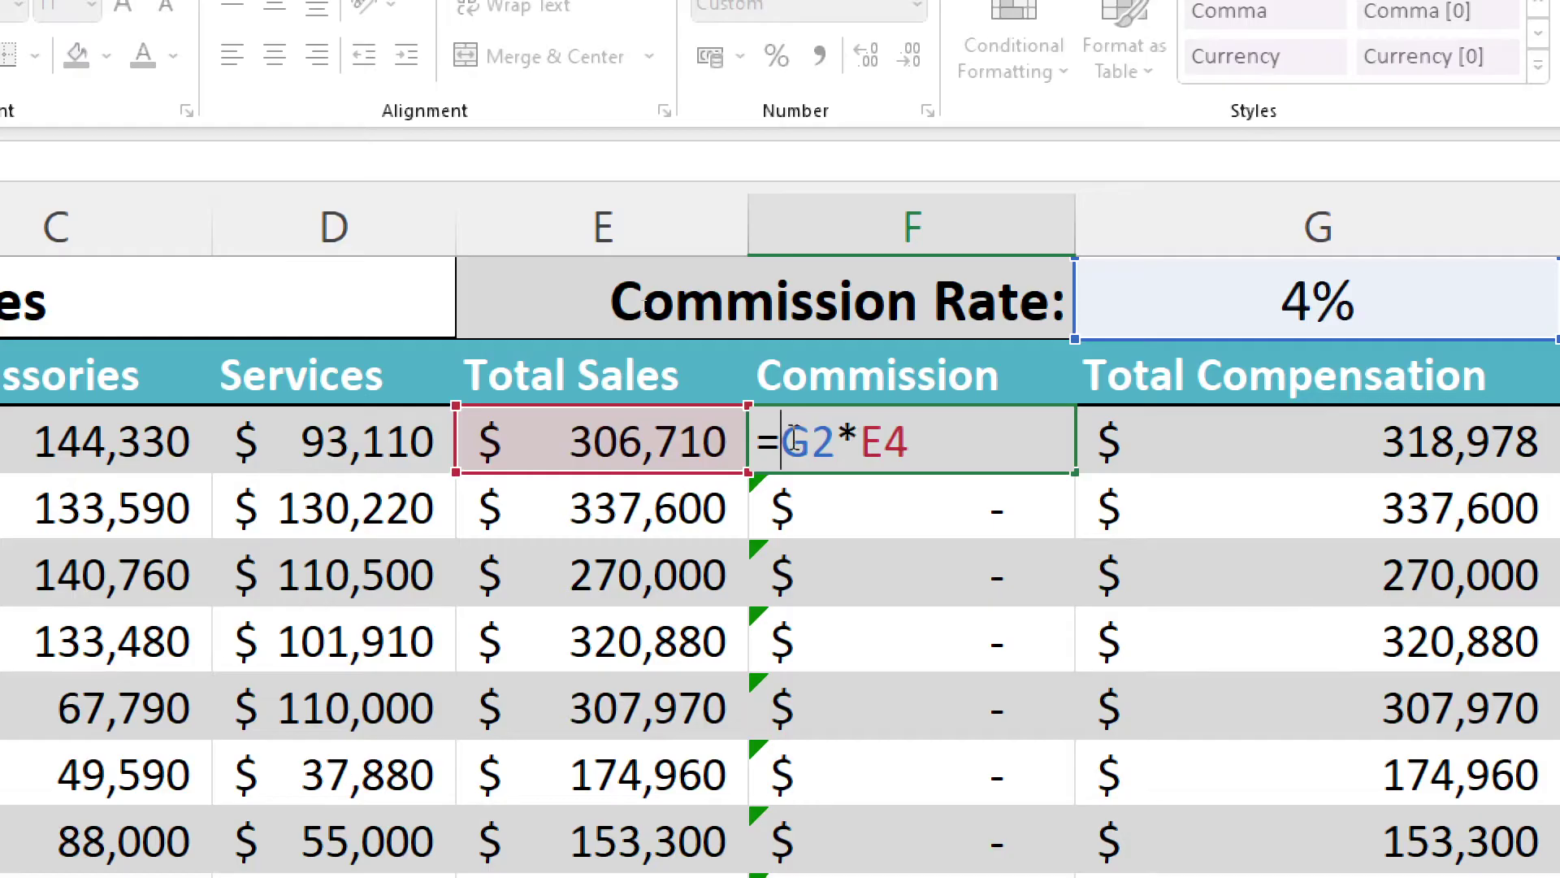
type("$")
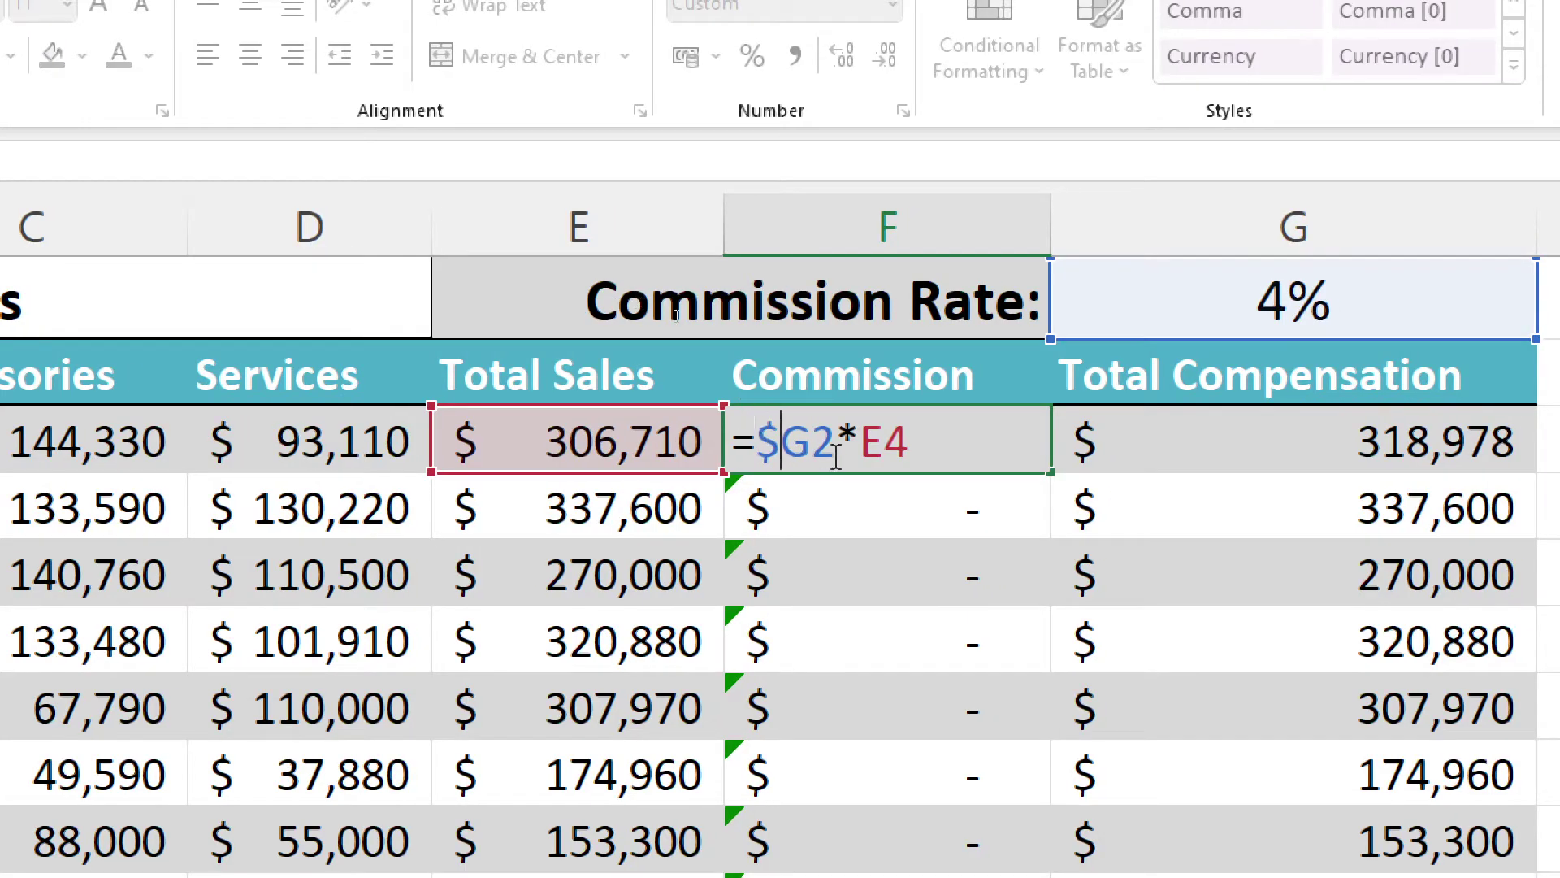
key("BackSpace")
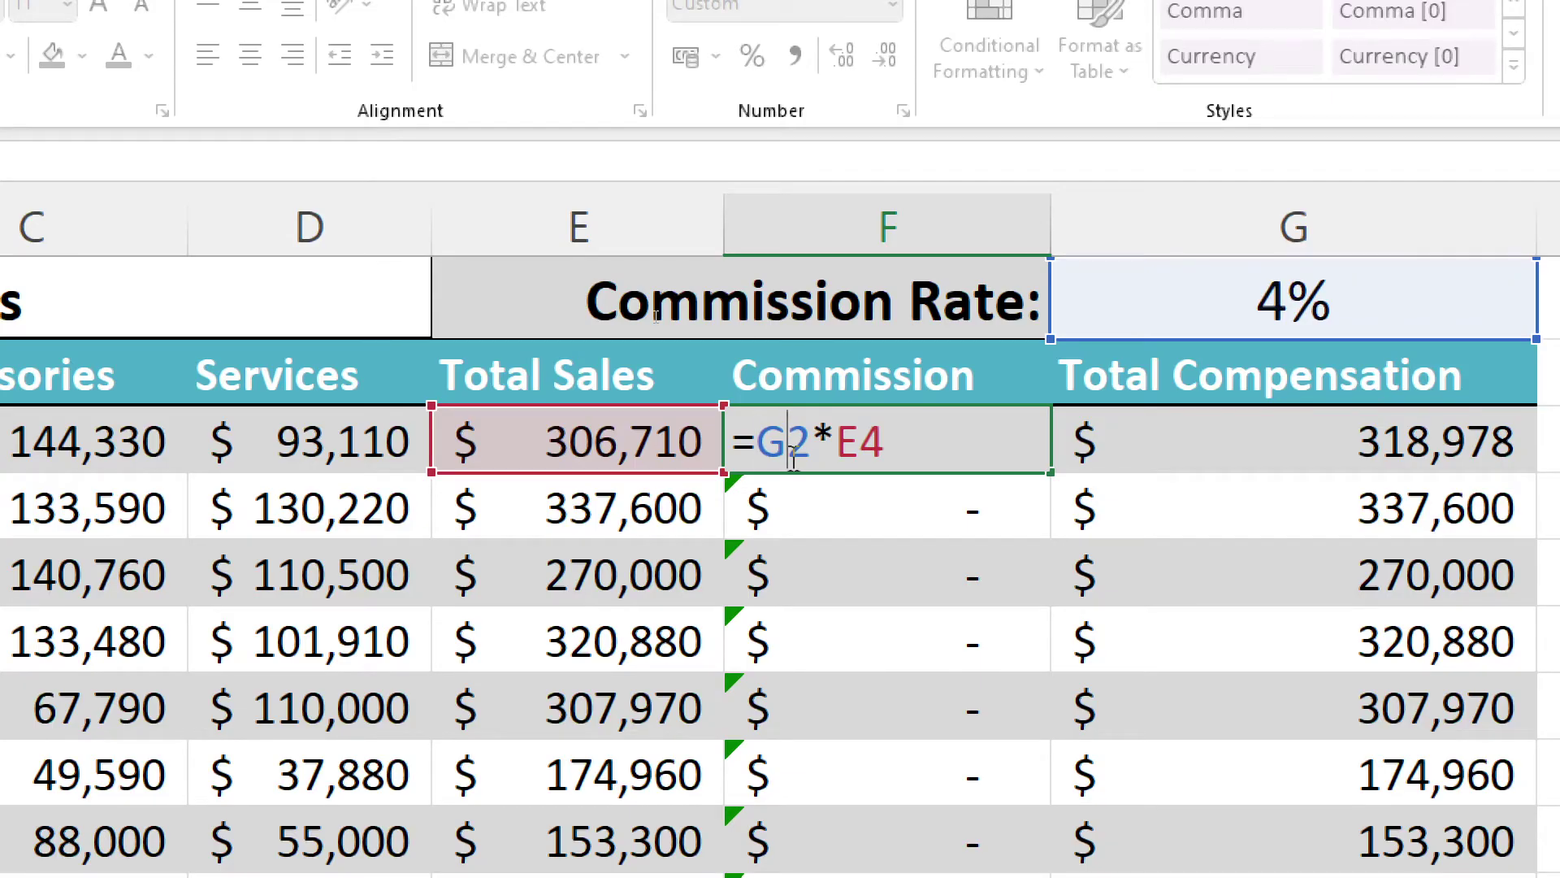
type("$")
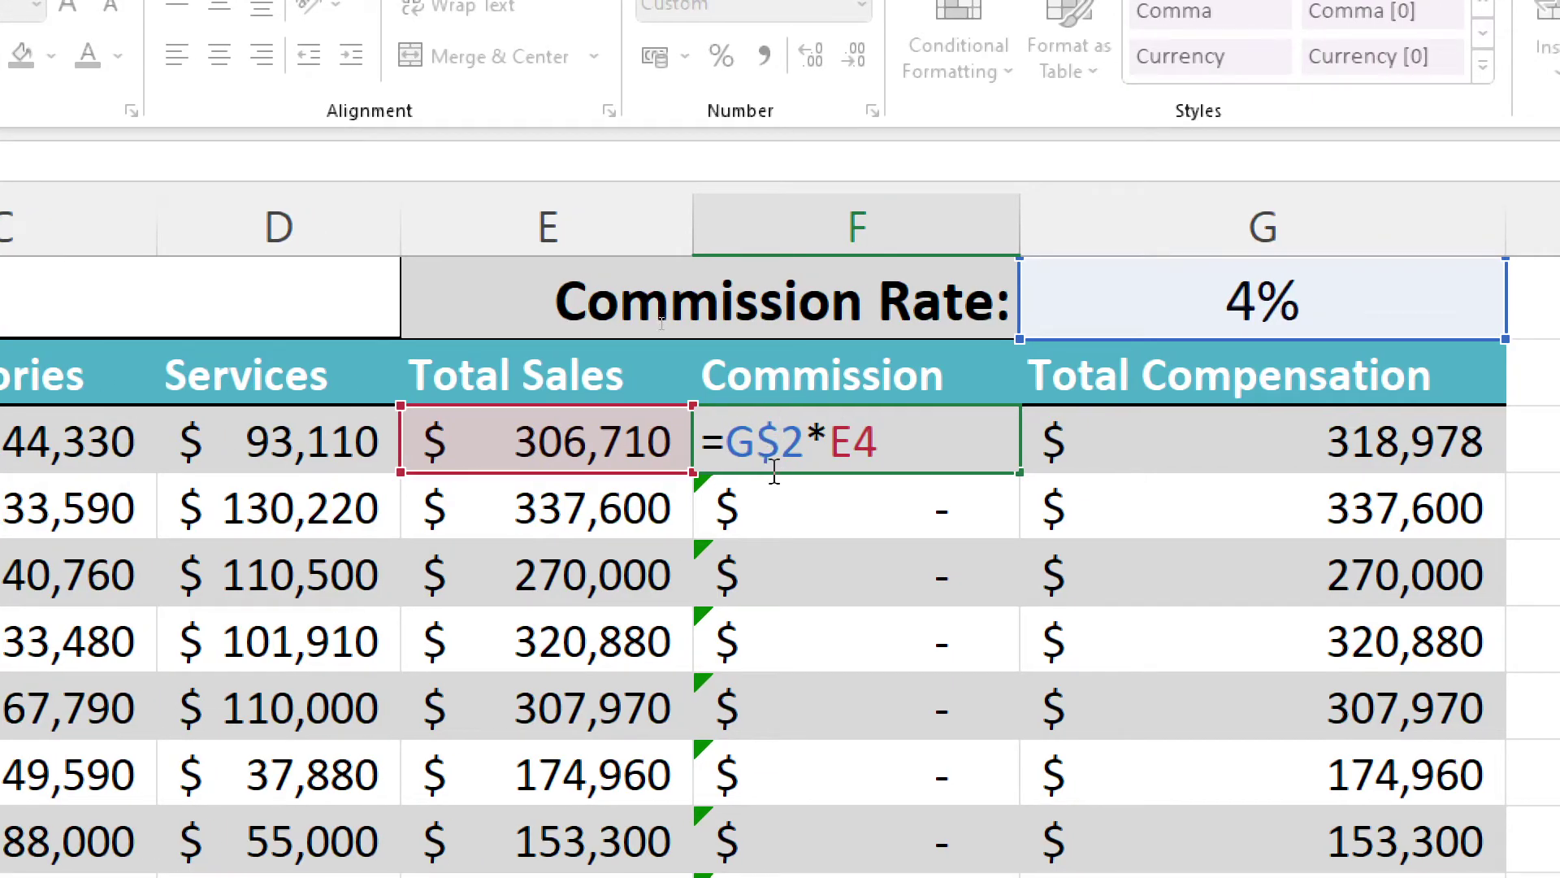
key("Return")
left_click(895, 453)
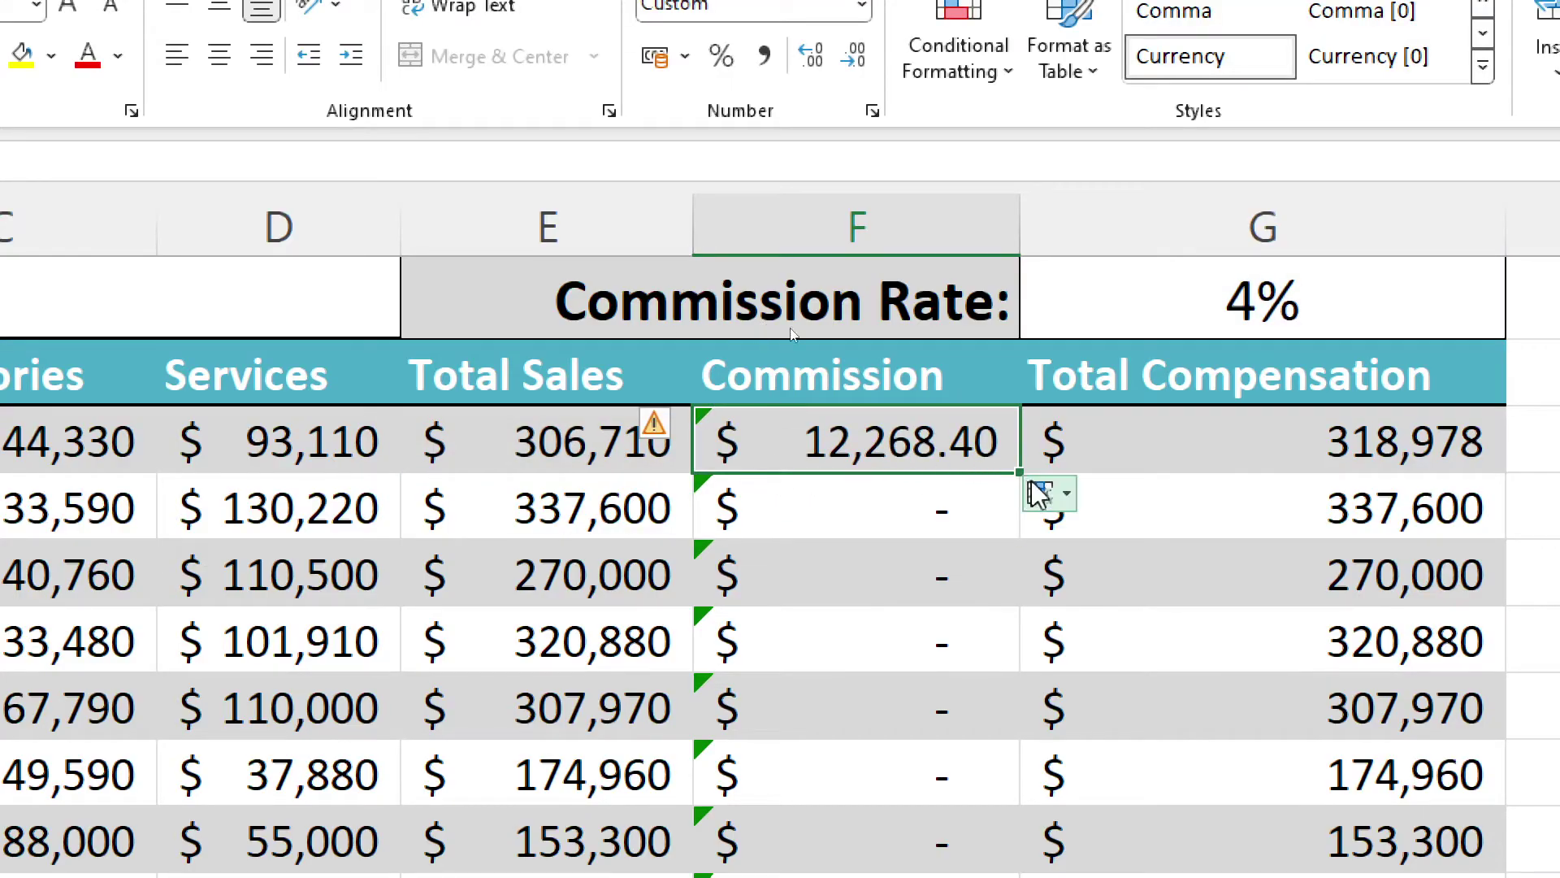
Step: Fill the =G$2*E4 formula down to F11 and inspect the copies in F5 through F9
left_click_drag(1018, 474, 952, 877)
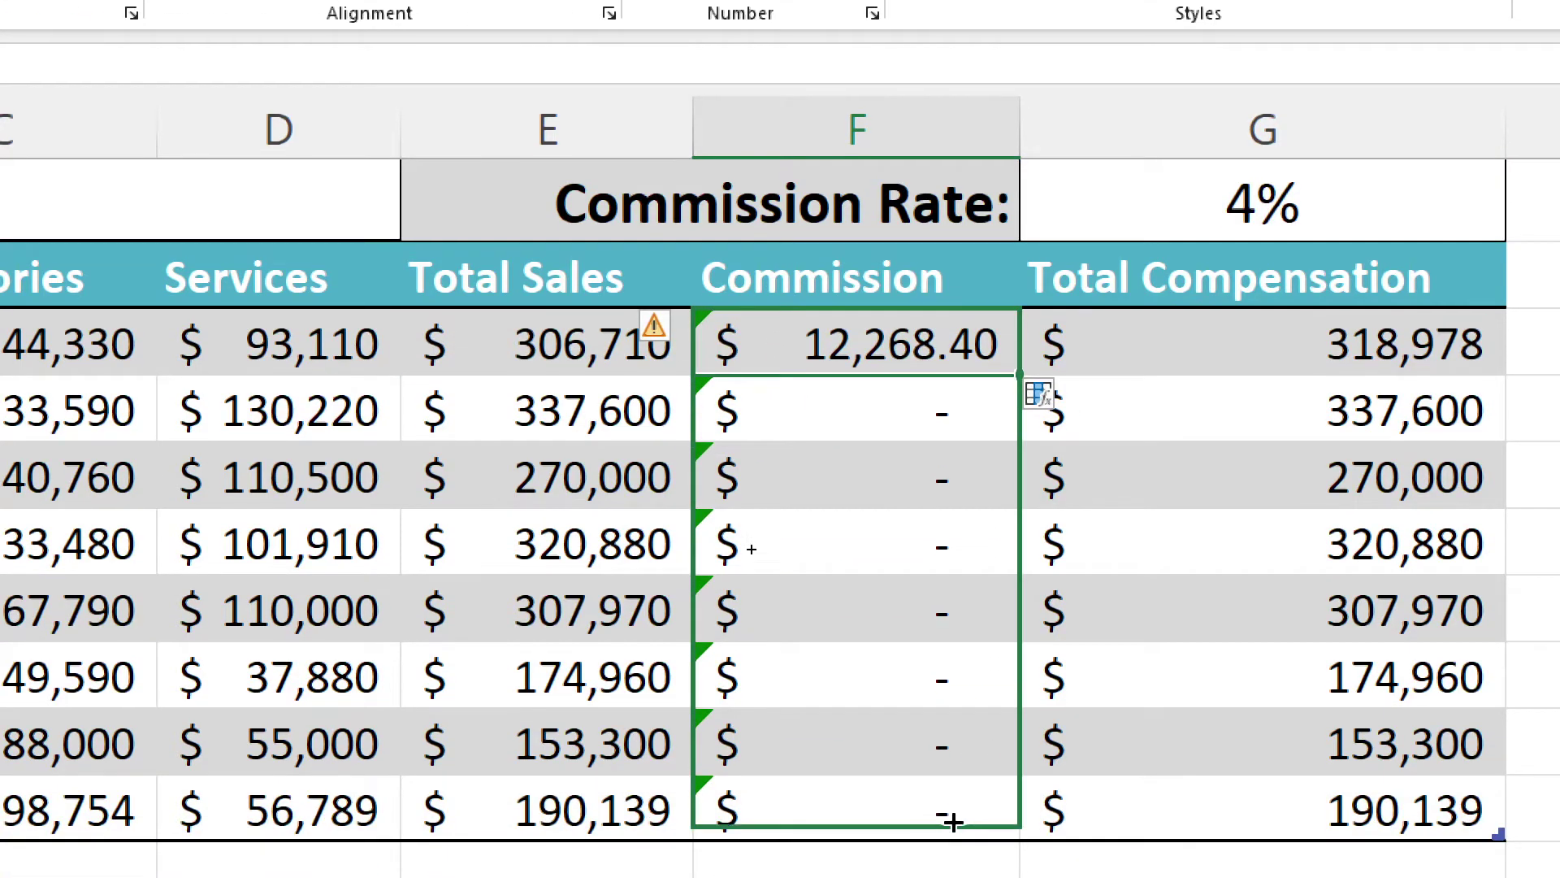
left_click_drag(952, 822, 947, 804)
left_click(905, 397)
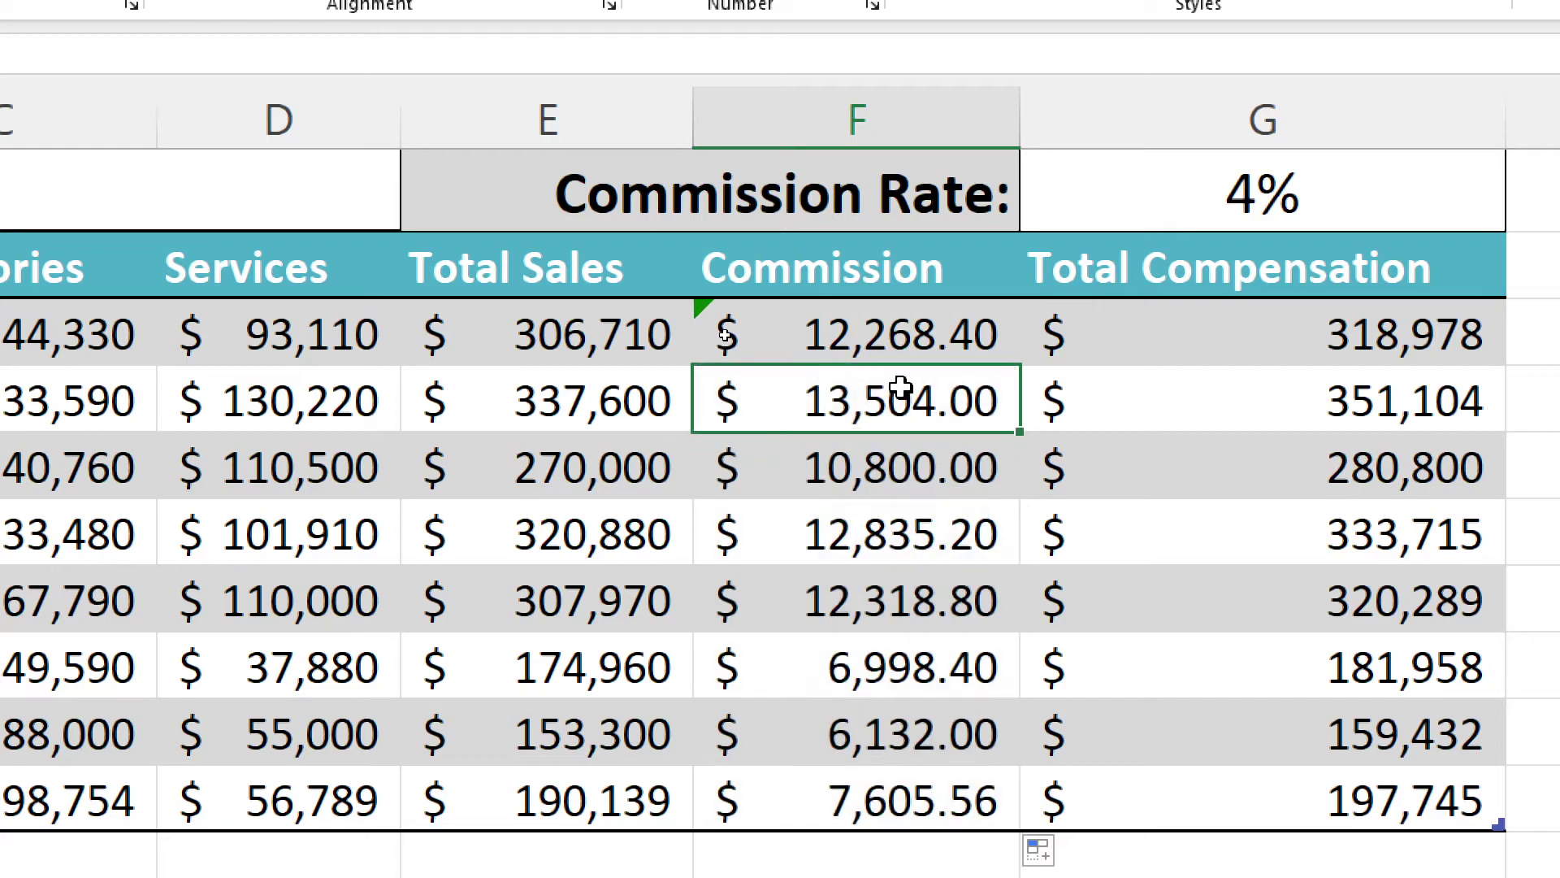
double_click(906, 397)
key("Return")
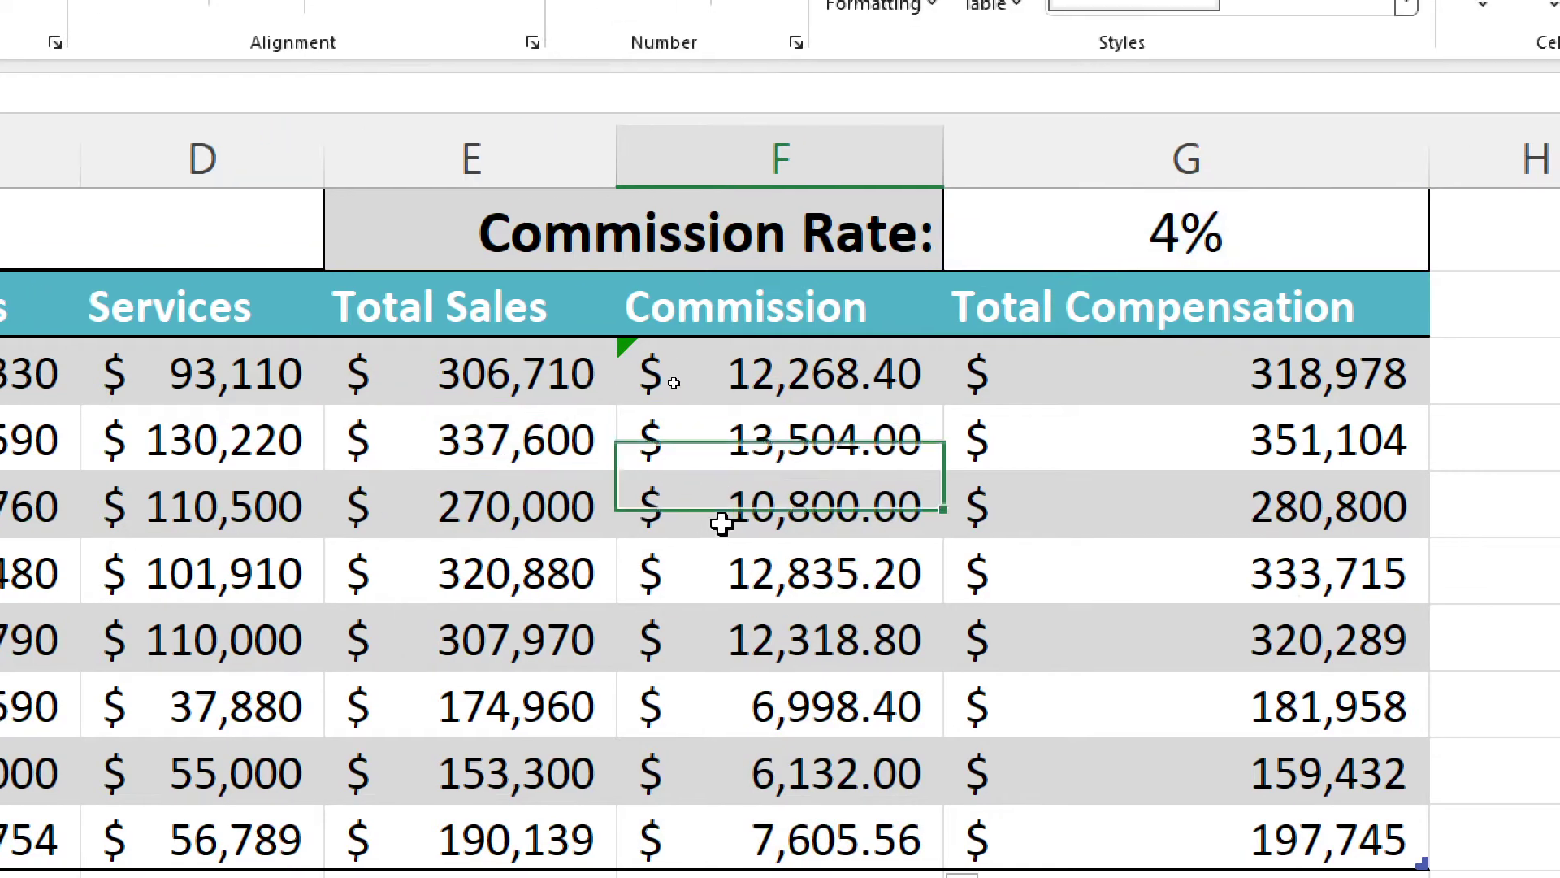
double_click(805, 467)
key("Return")
key("F2")
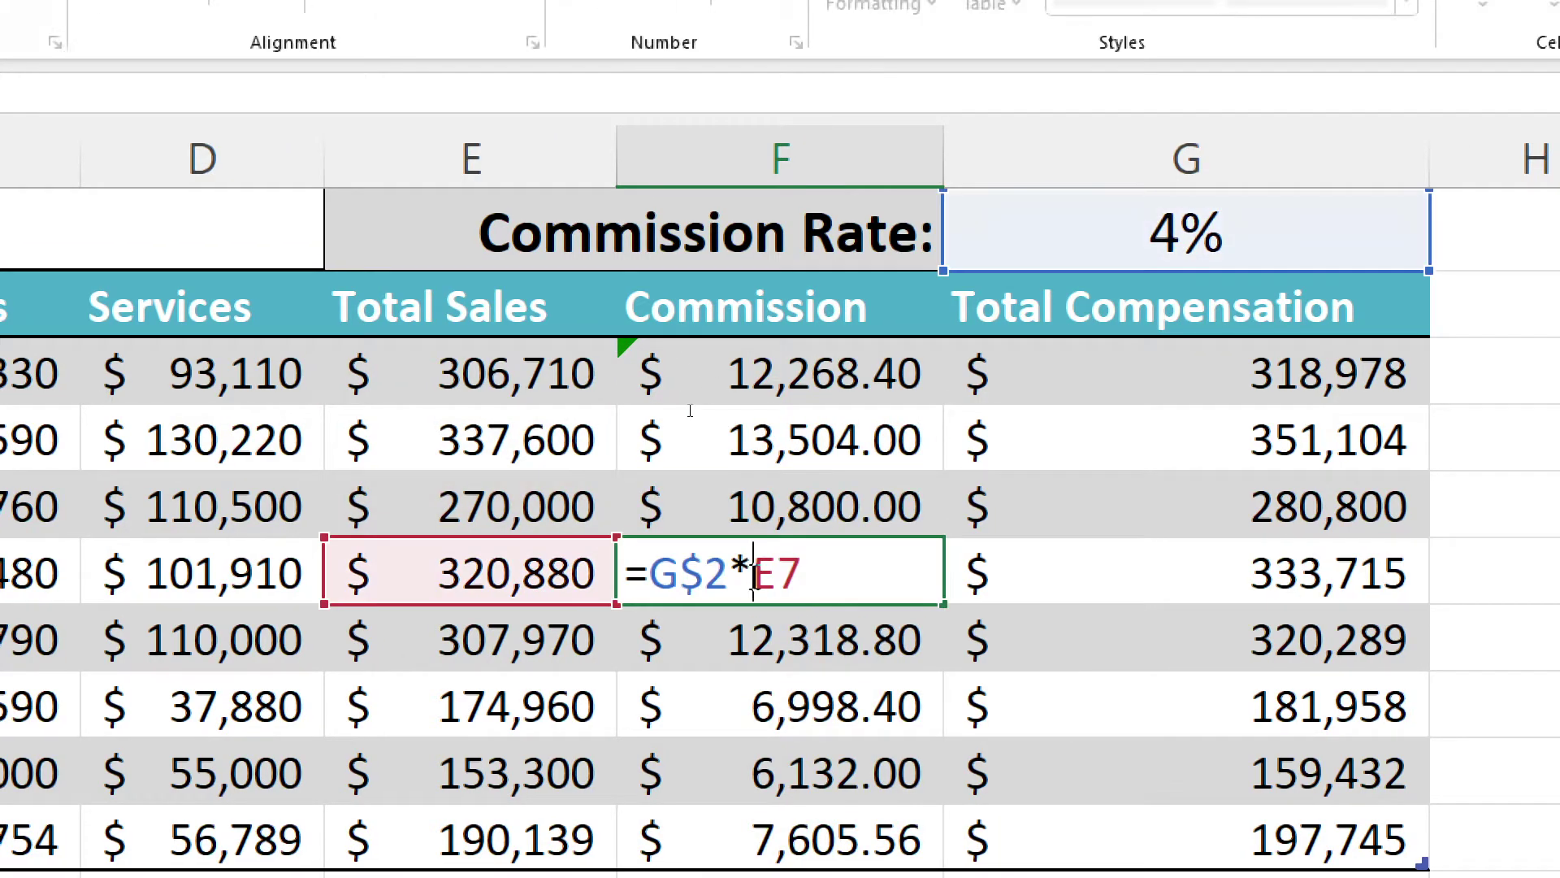
key("Return")
key("F2")
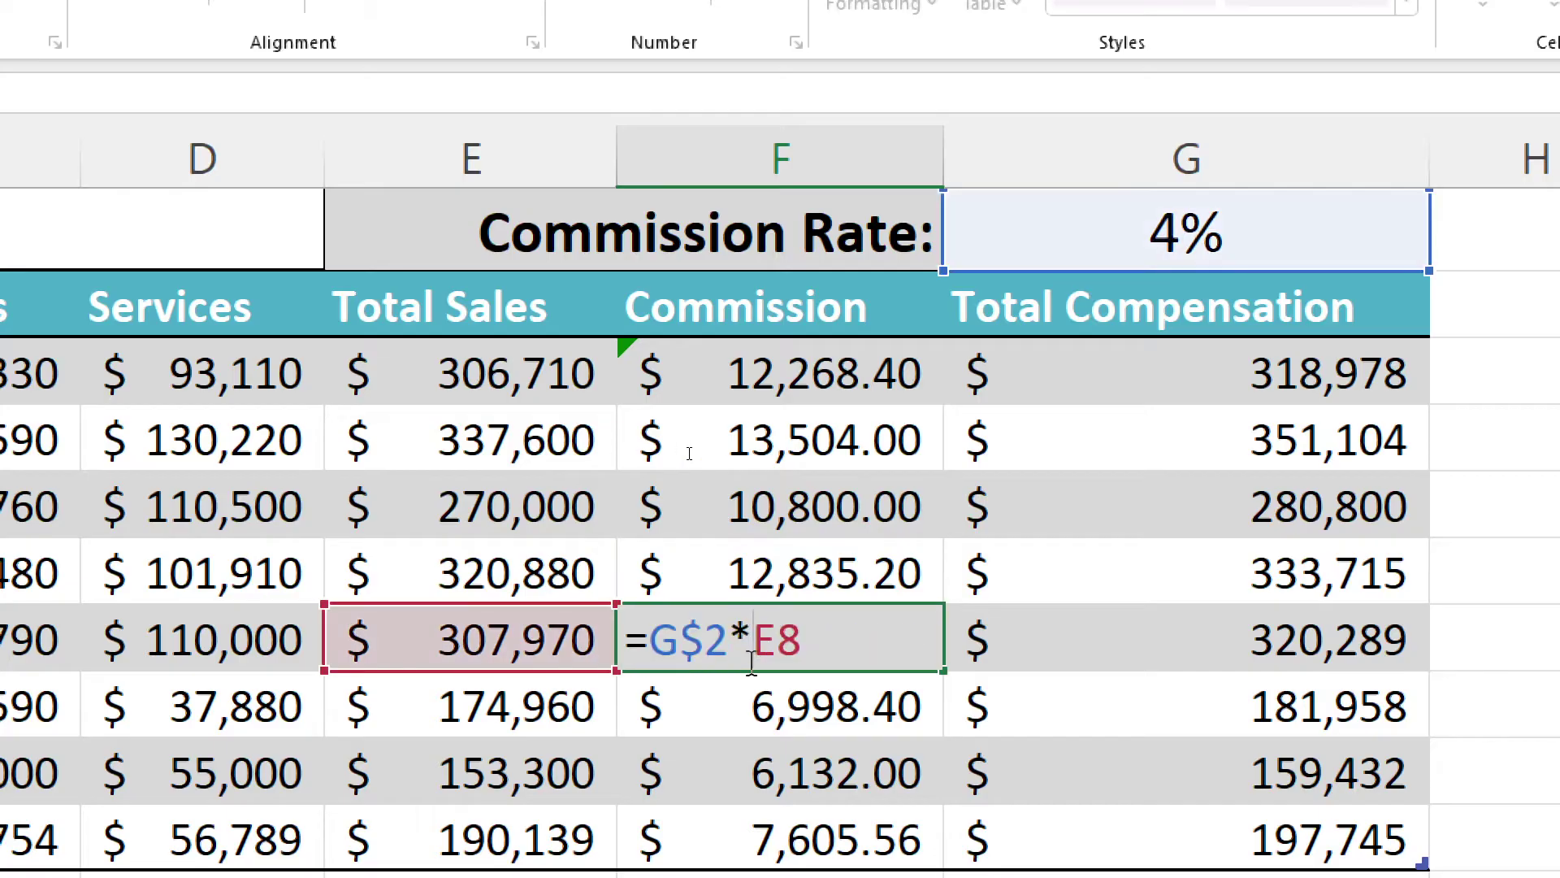
key("Return")
key("F2")
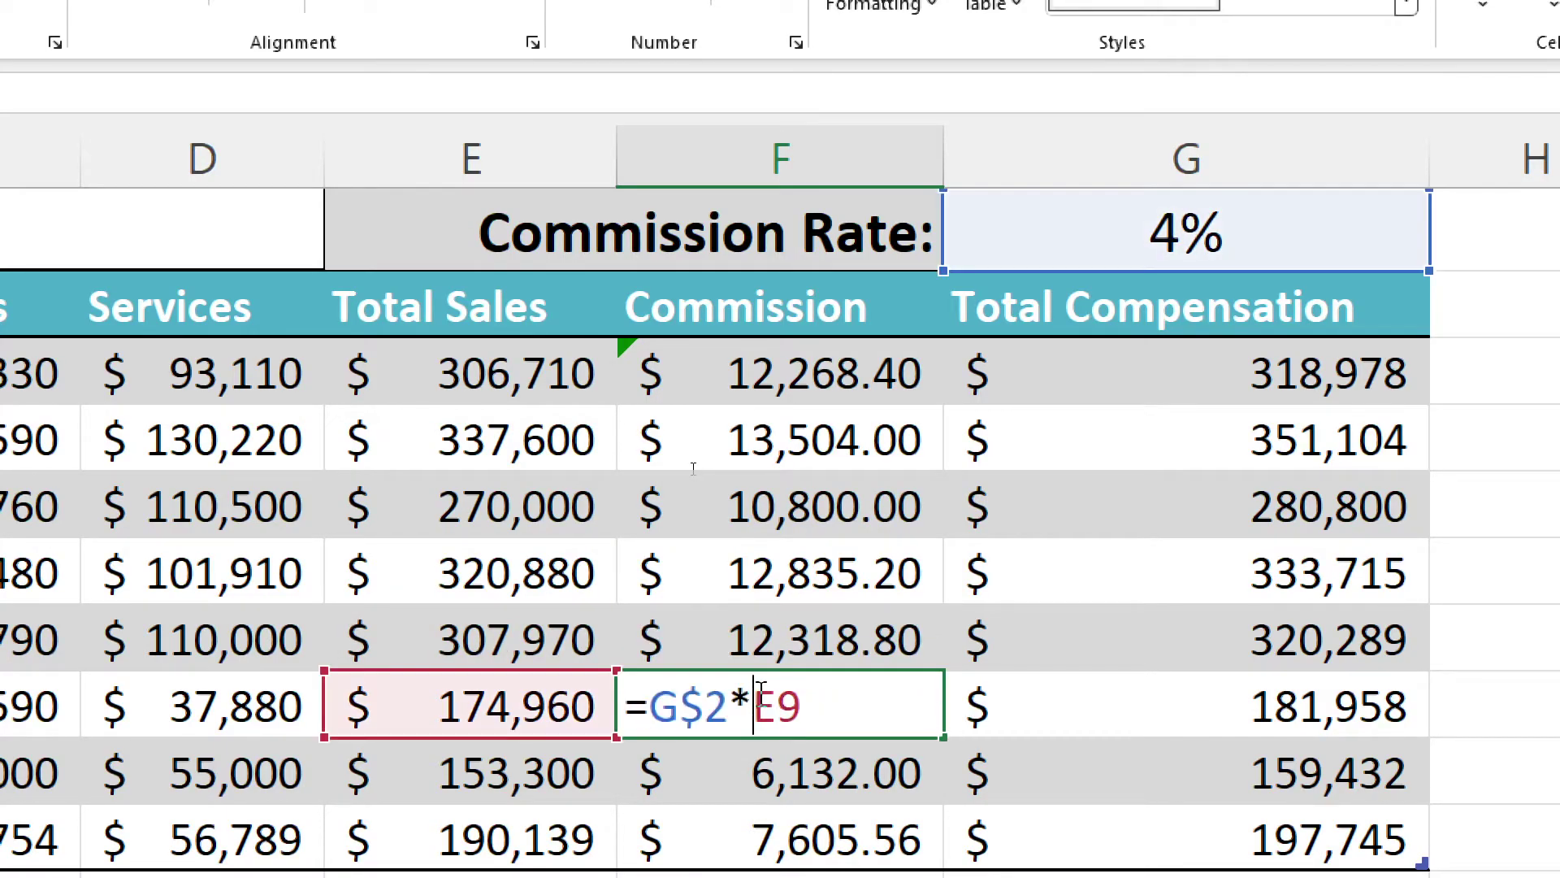
key("Escape")
Step: Undo the fill so only F4 keeps the mixed-reference formula, and recommit F4
left_click(752, 152)
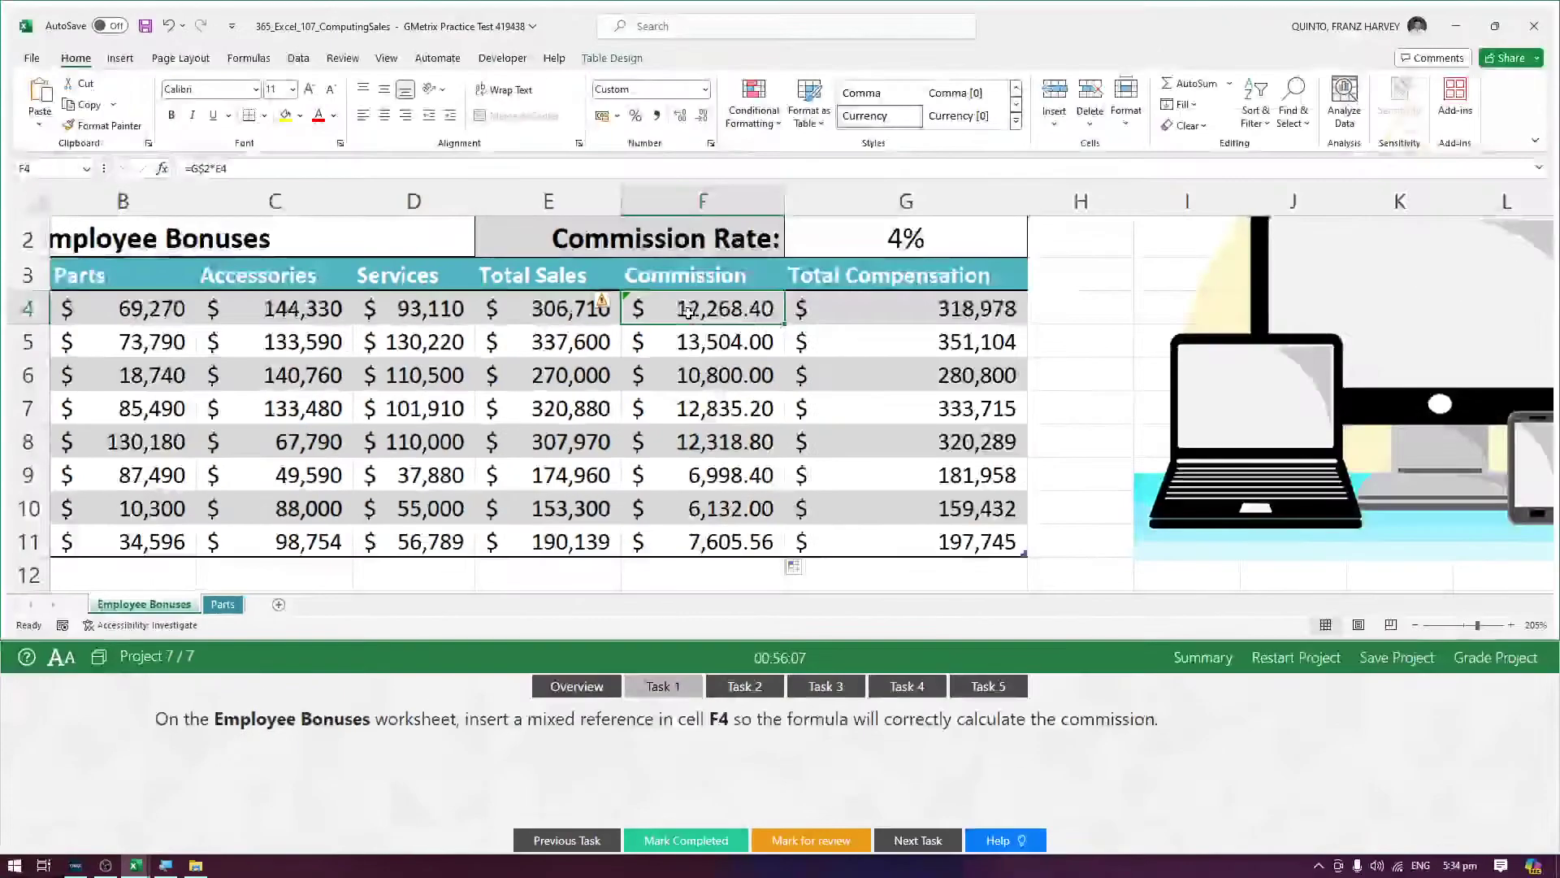
key("ctrl+z")
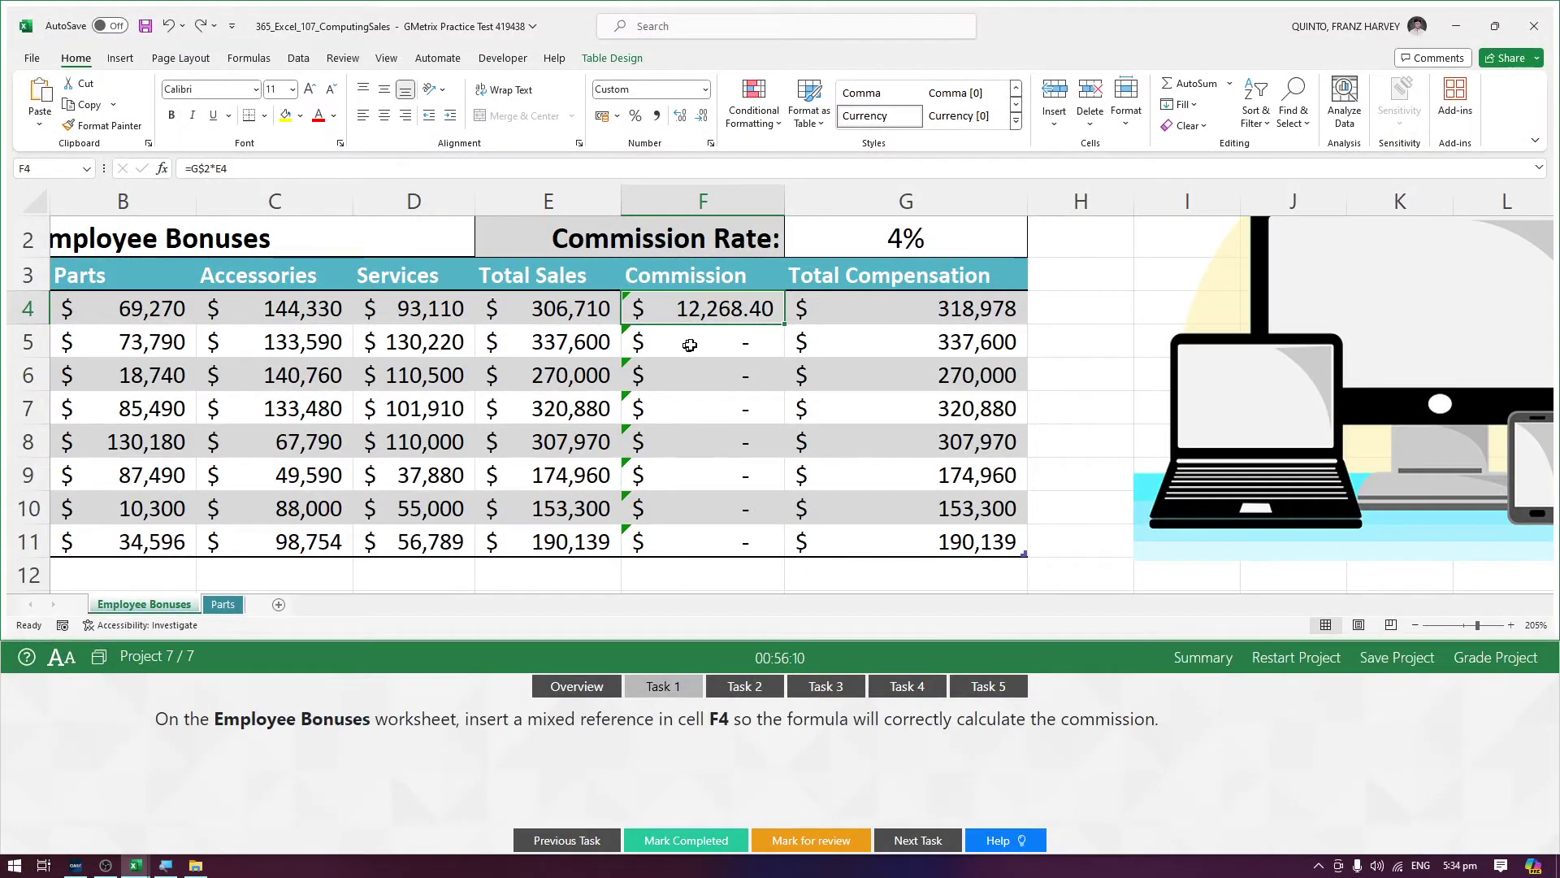
double_click(708, 310)
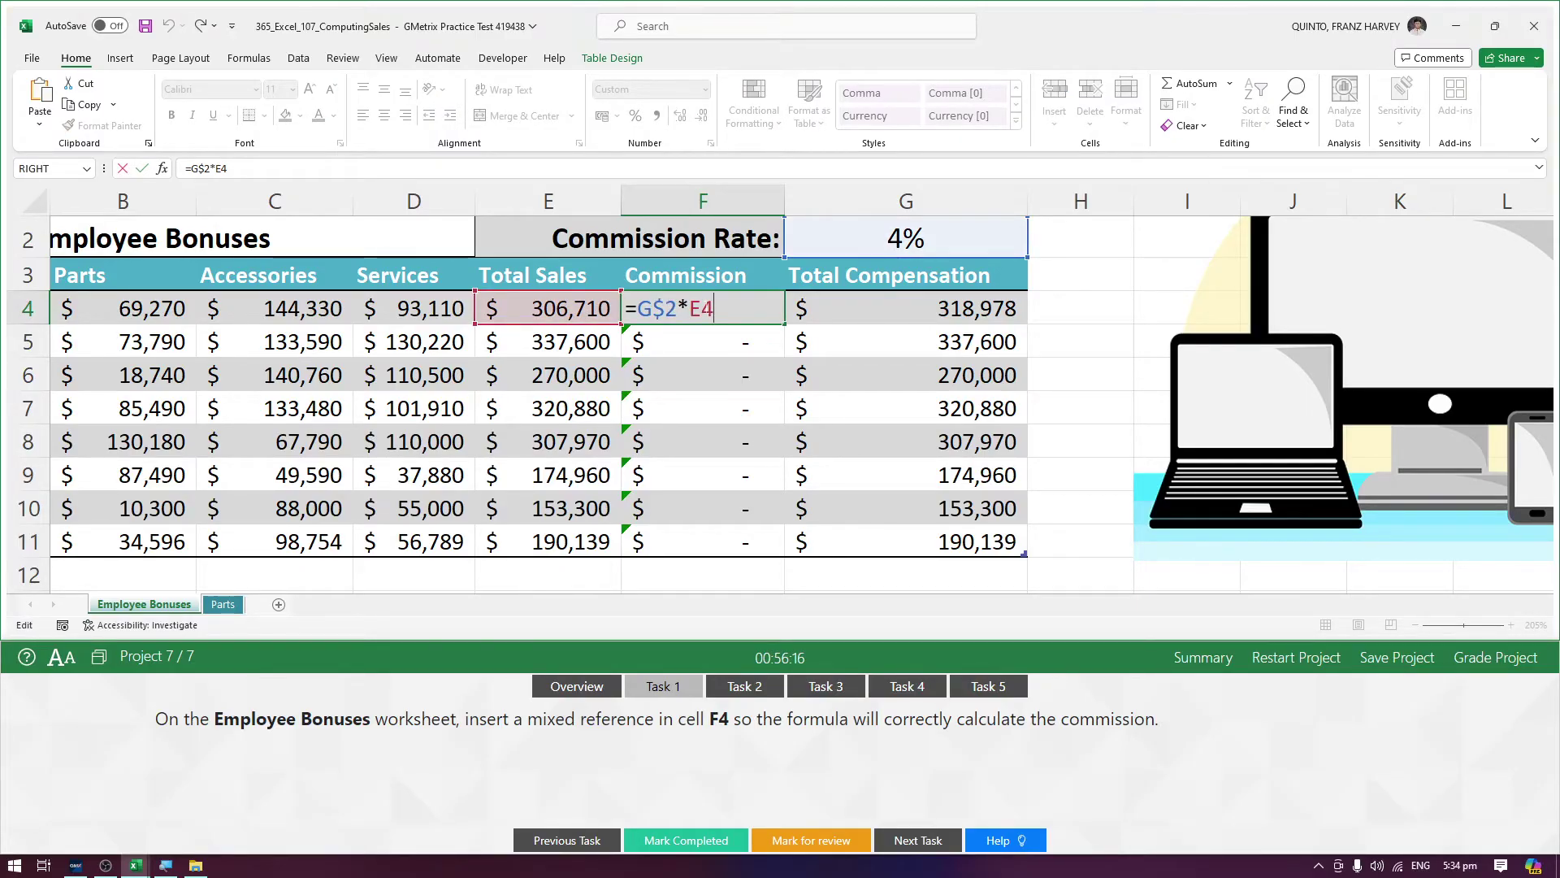
key("ctrl+Return")
Step: Close the spare Book3 workbook and mark the commission task completed
left_click(134, 865)
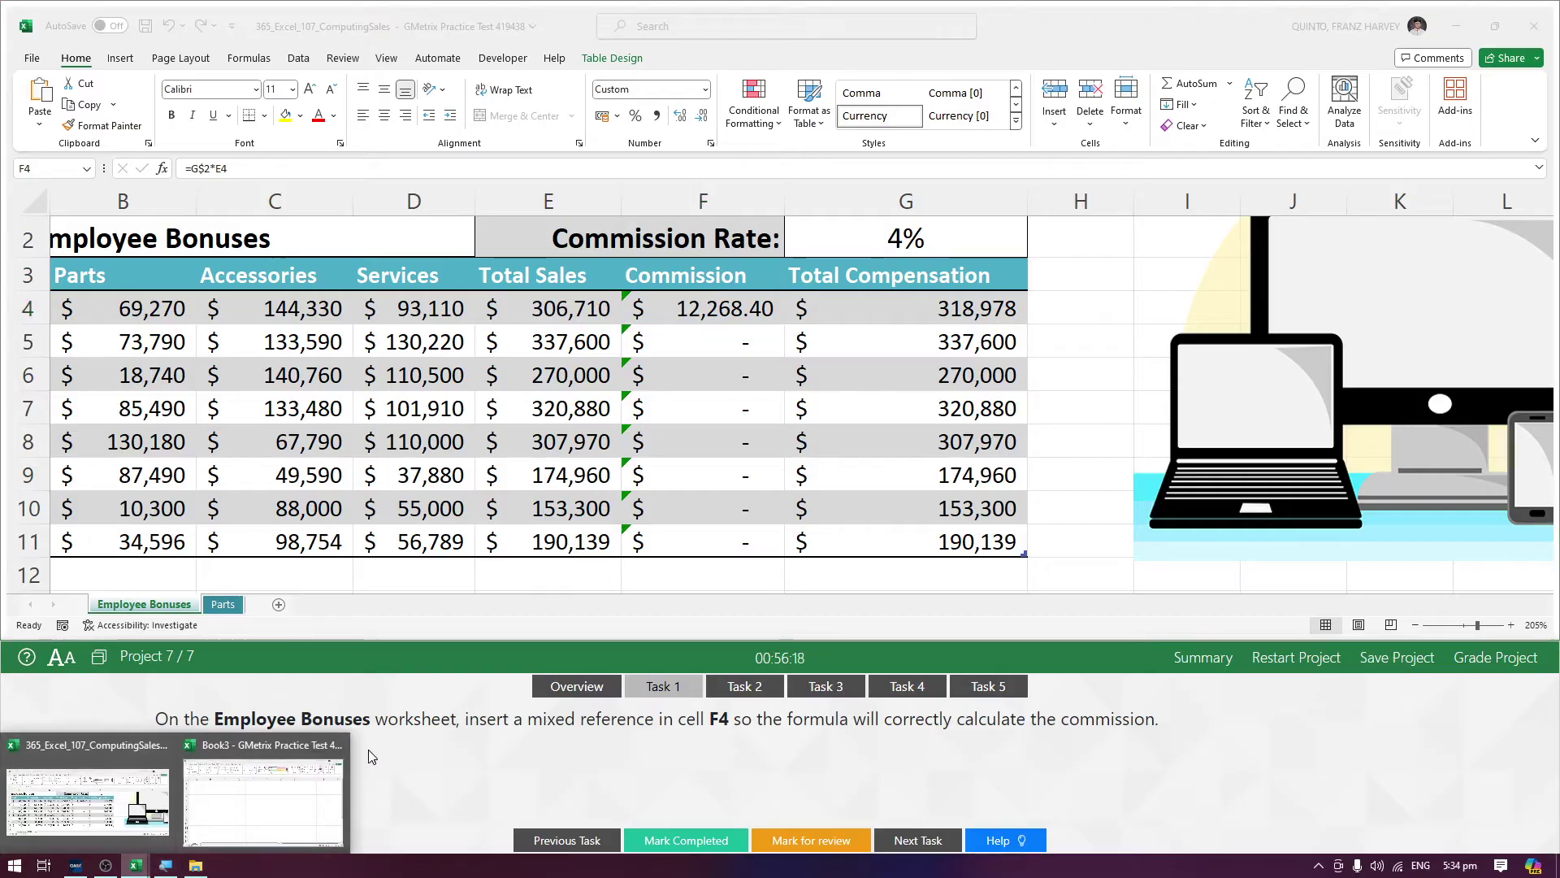
left_click(345, 751)
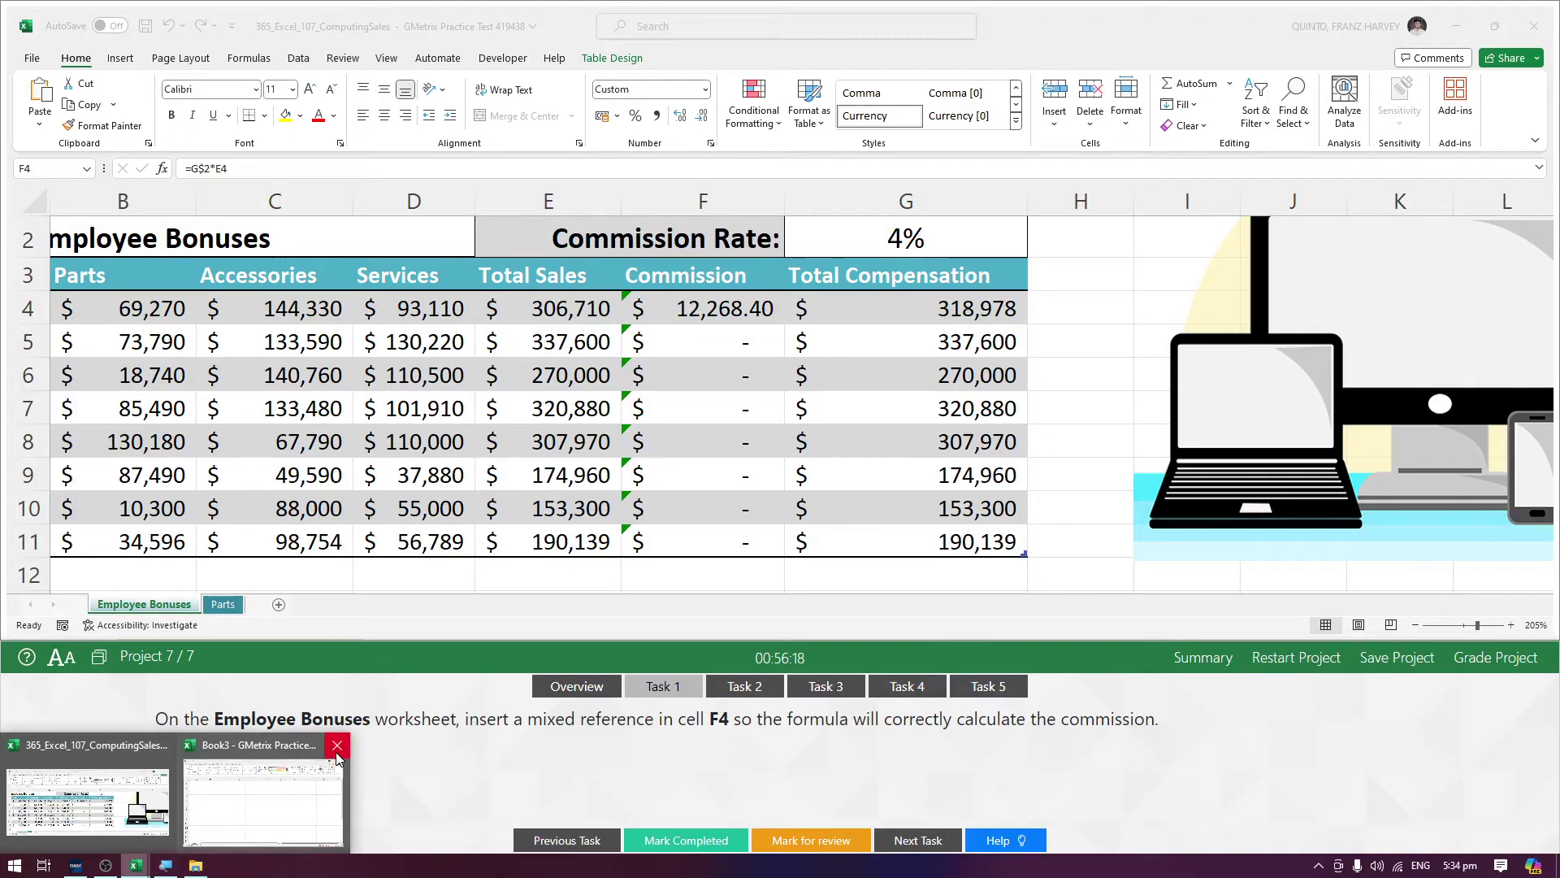
left_click(692, 341)
left_click(667, 840)
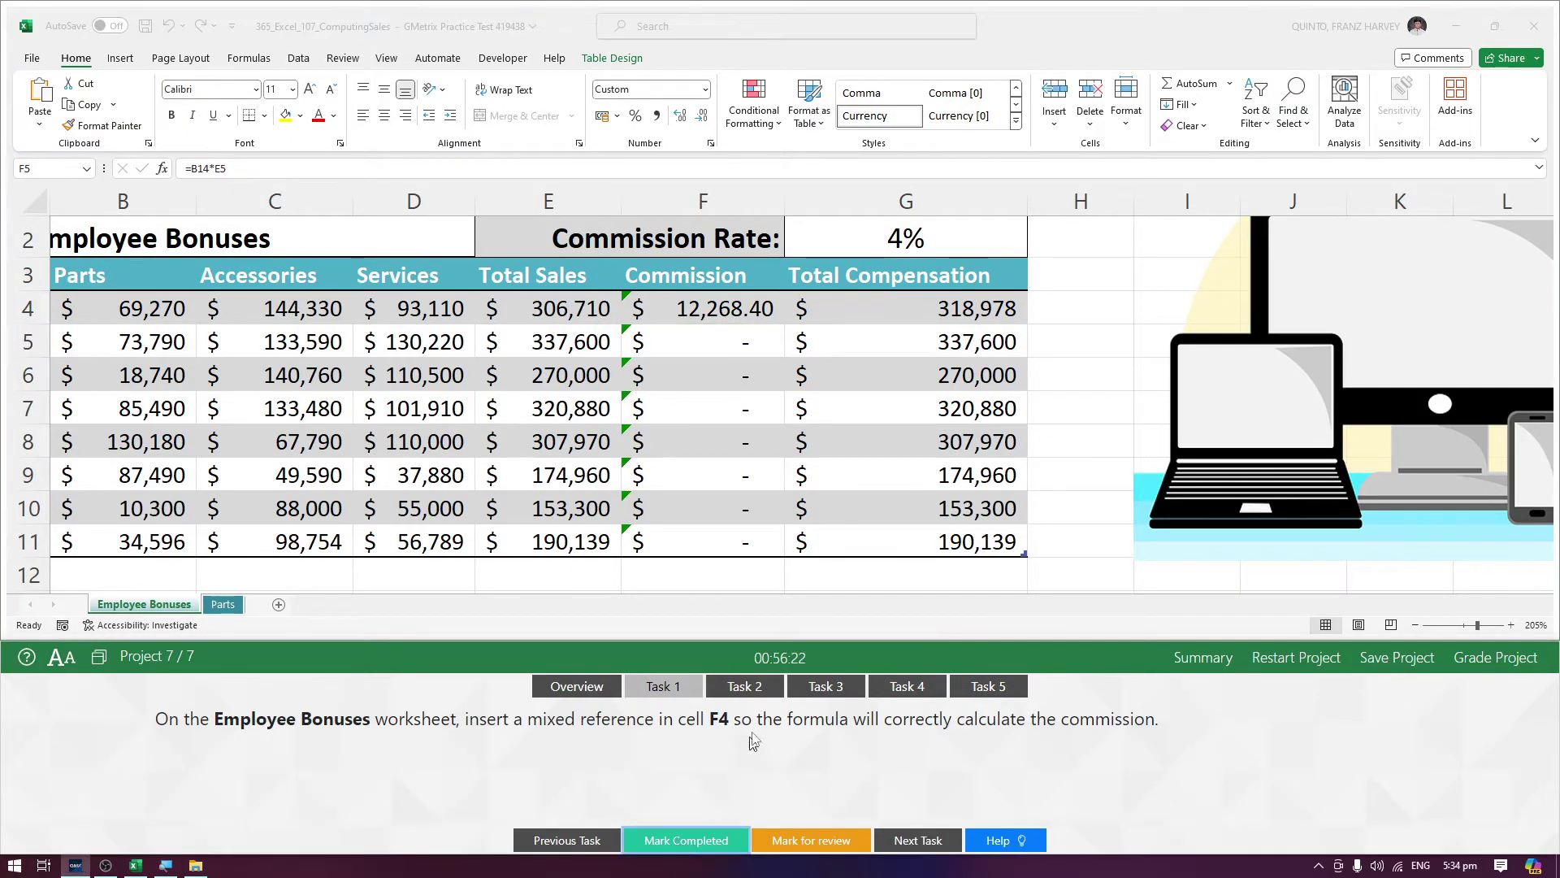
Step: Go to Task 2 and enlarge its instruction text to read the autofill request
left_click(752, 687)
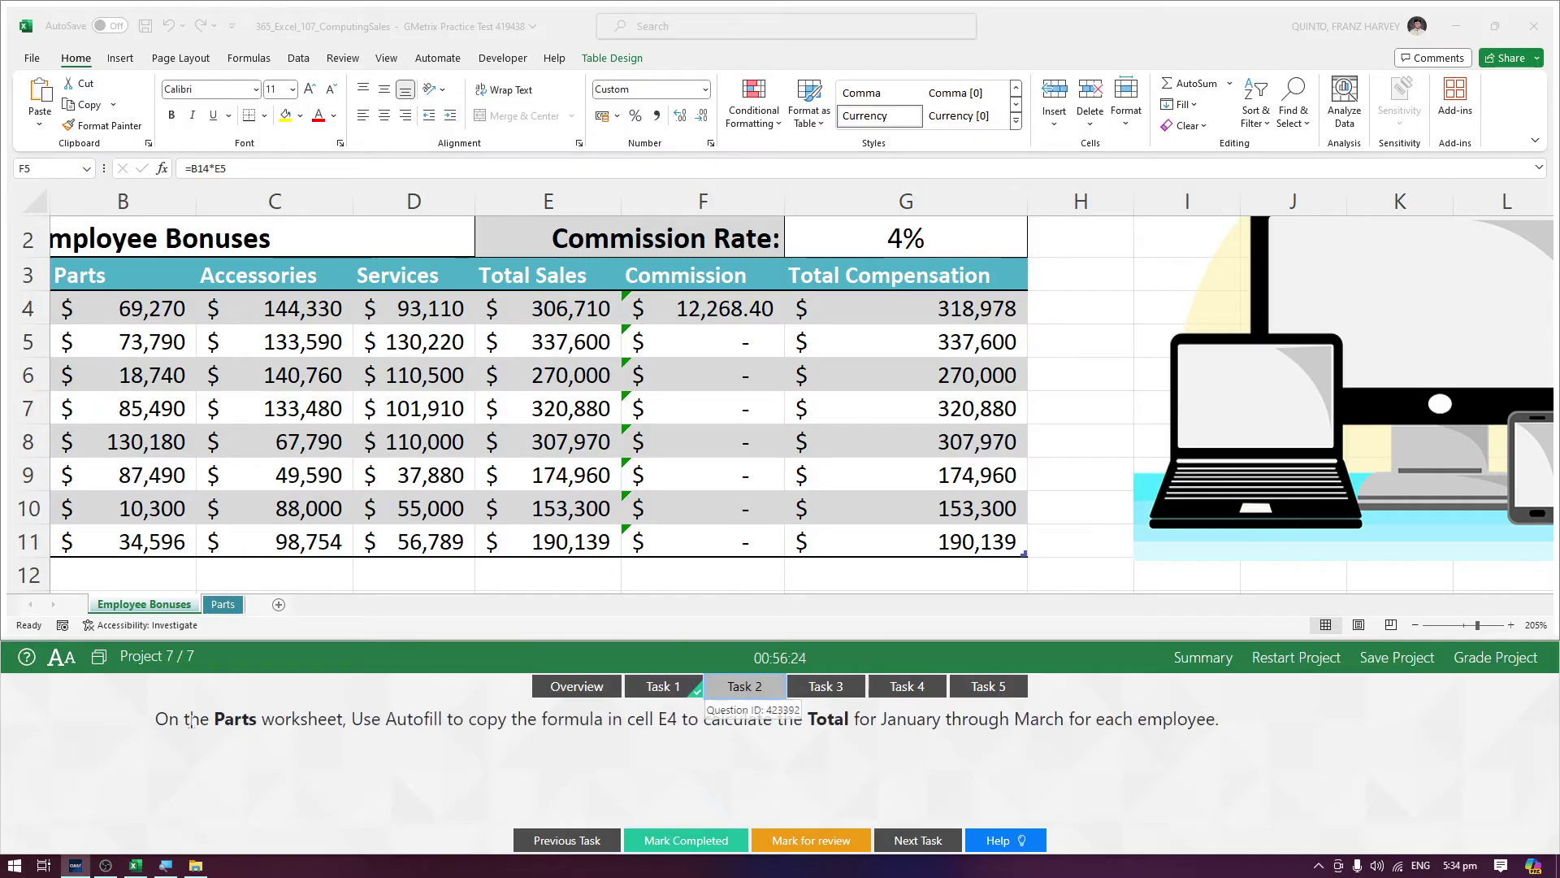
left_click(68, 660)
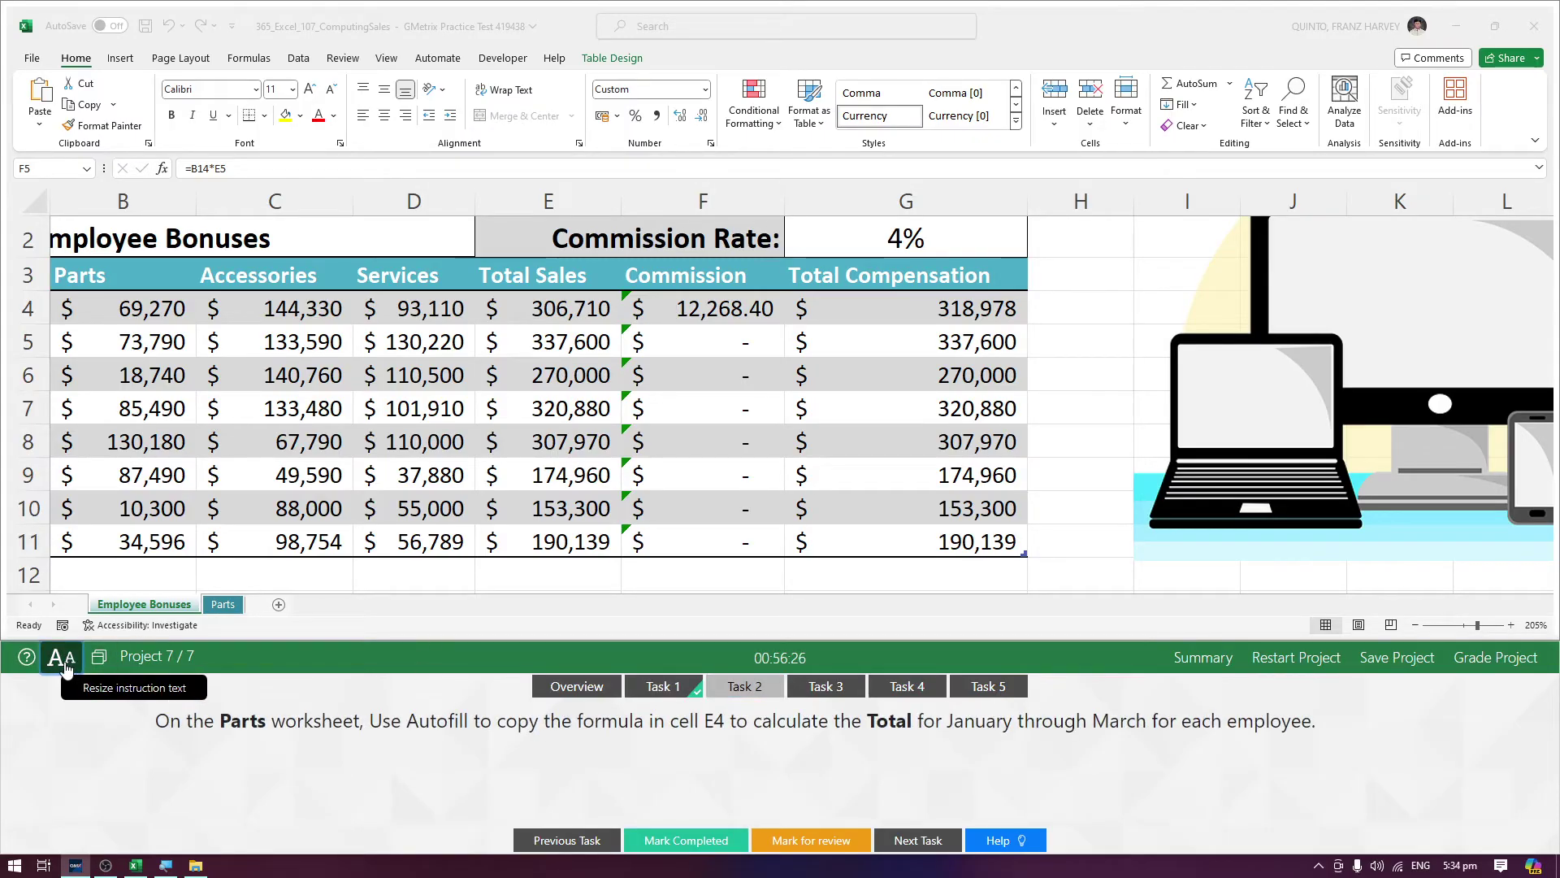
left_click(67, 663)
left_click(66, 664)
left_click(65, 667)
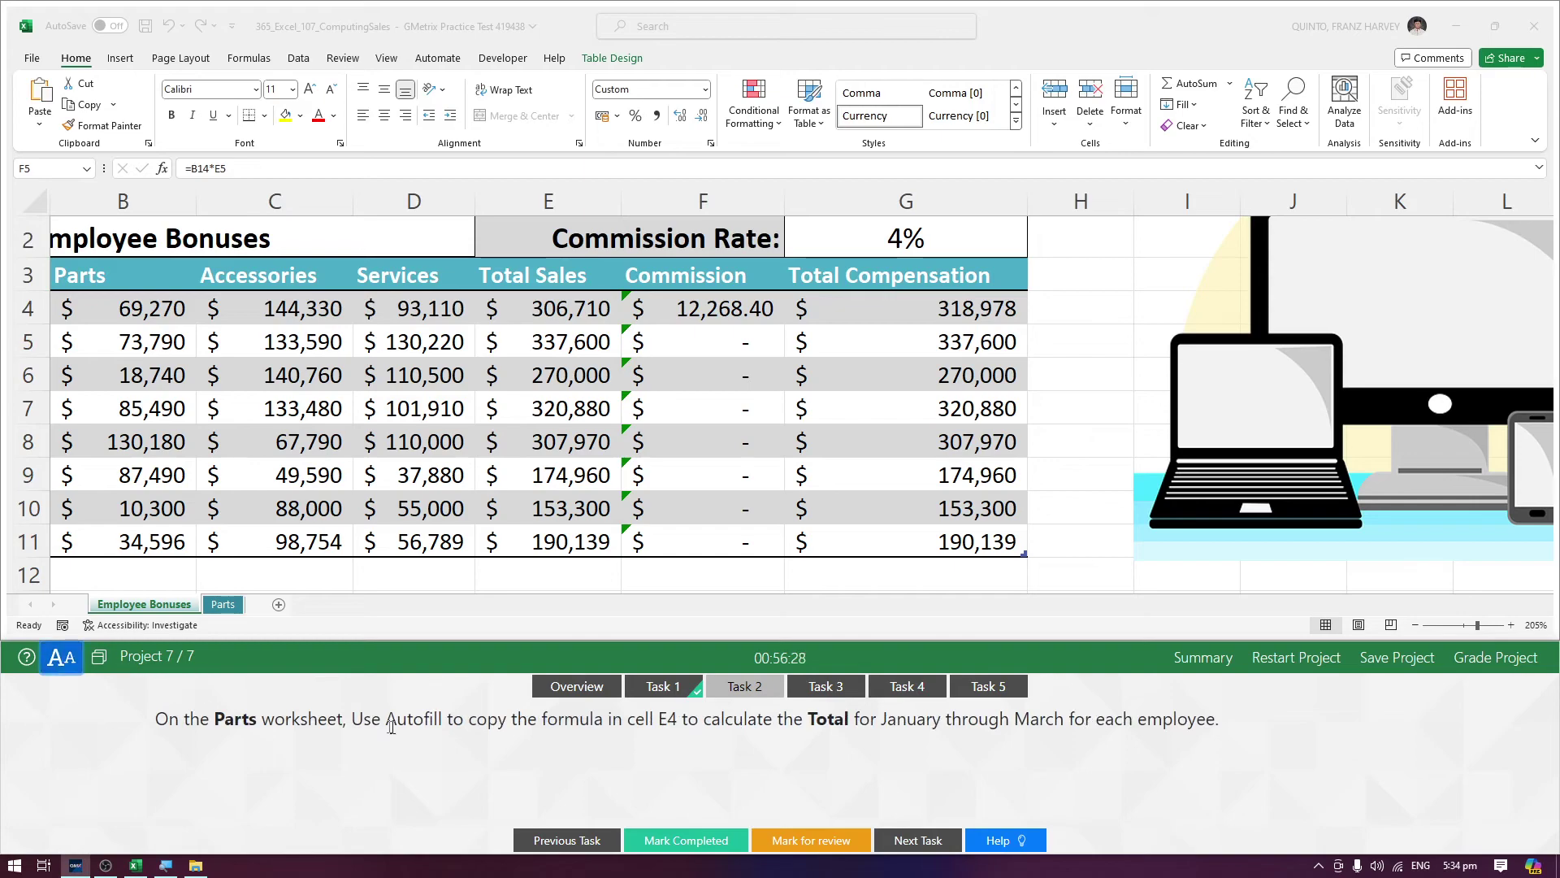
left_click_drag(351, 724, 677, 727)
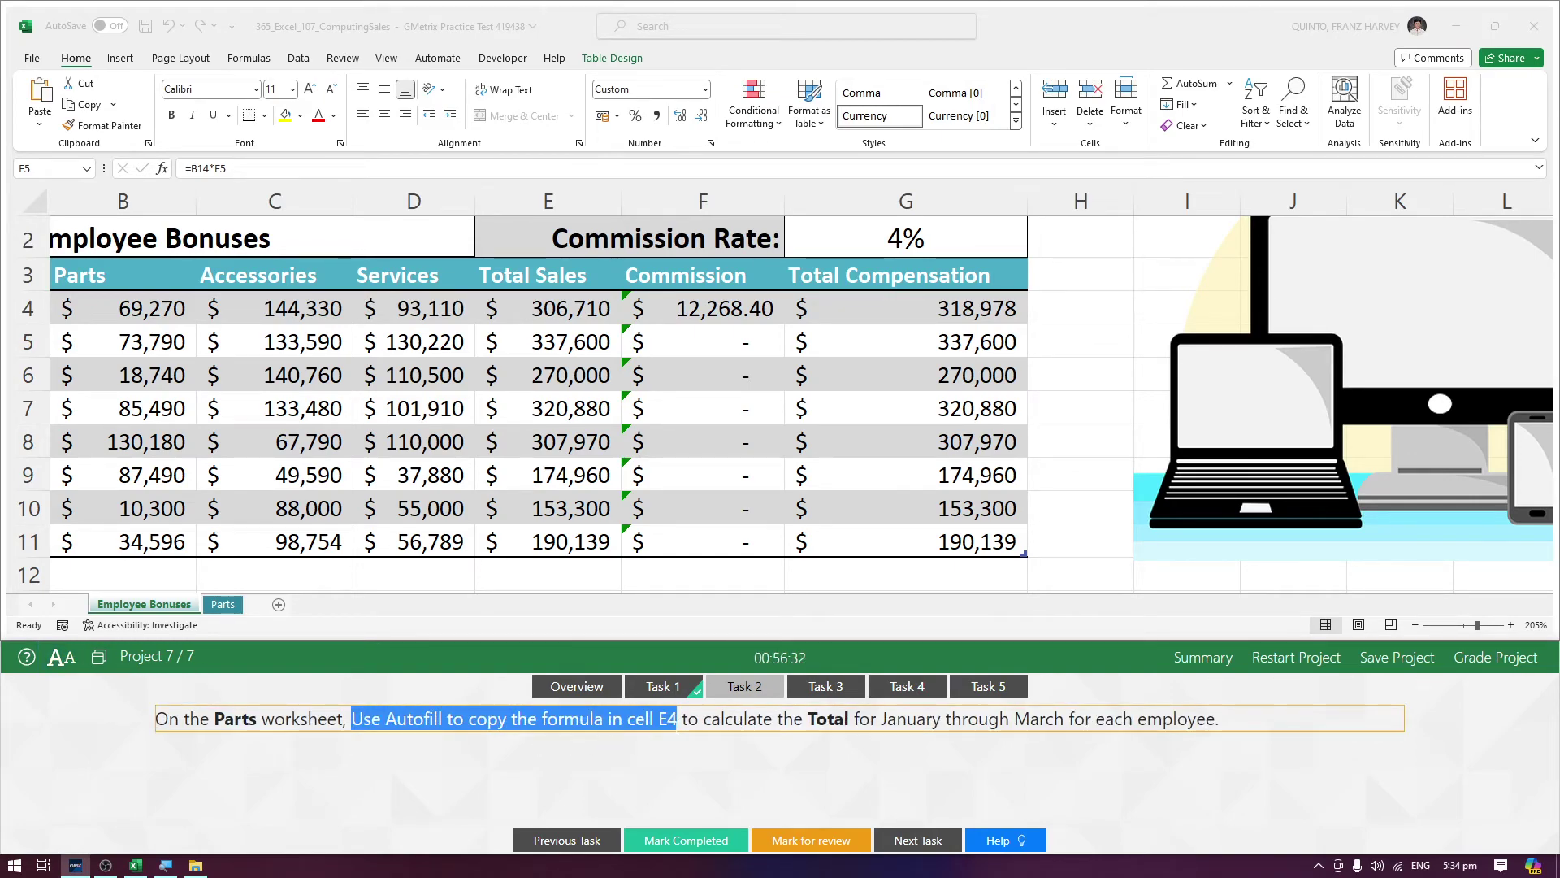
Step: On the Parts sheet, autofill E4's SUM total down to E11 and mark Task 2 completed
left_click(230, 606)
left_click(230, 606)
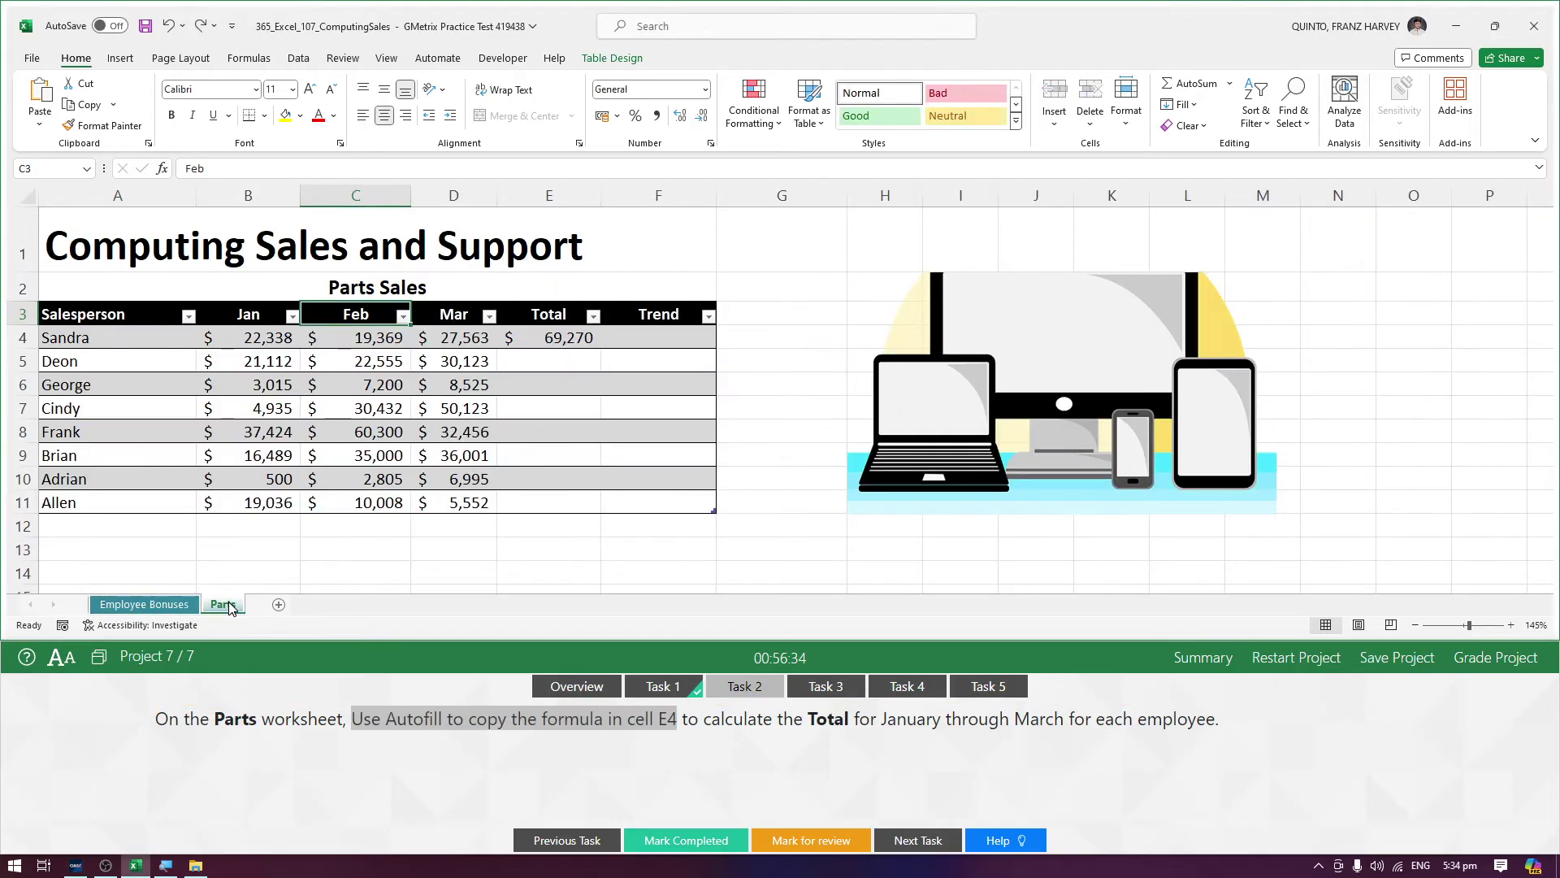
left_click(417, 752)
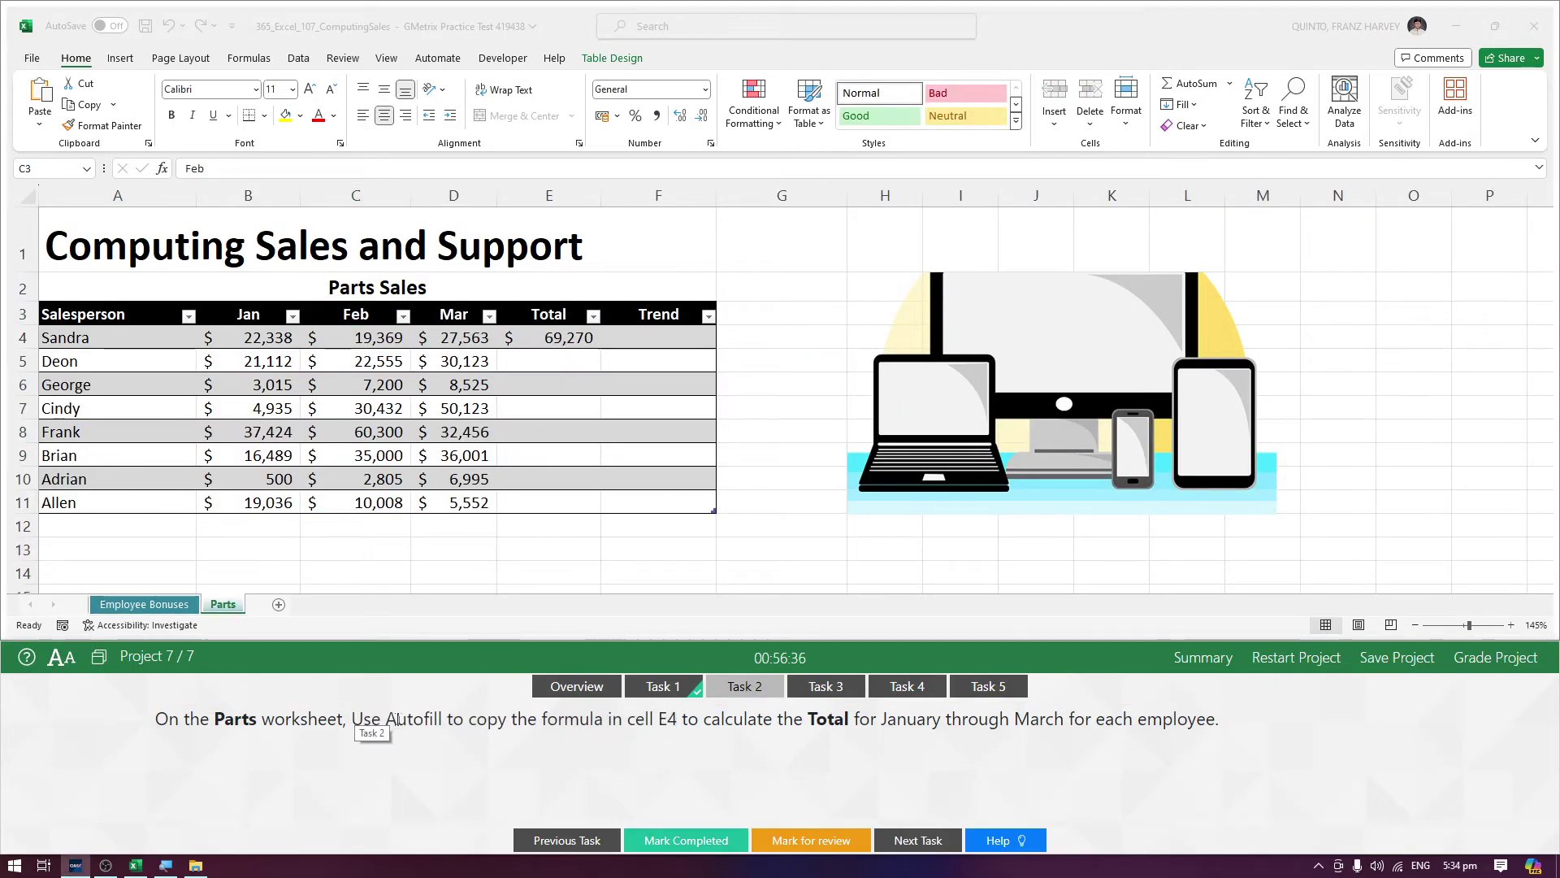
left_click(556, 340)
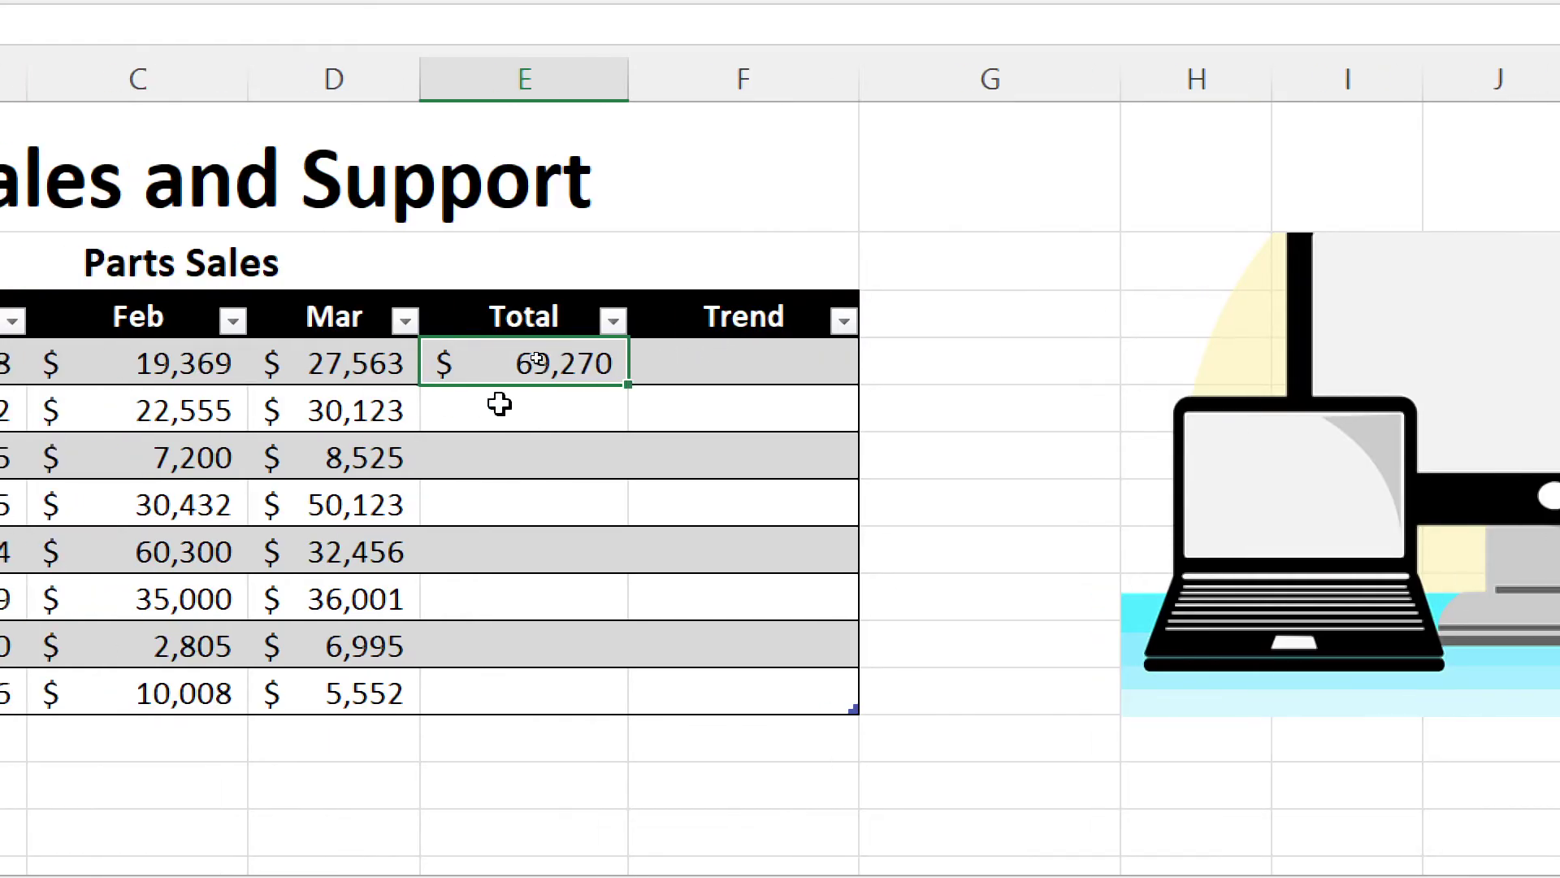
left_click_drag(631, 384, 597, 711)
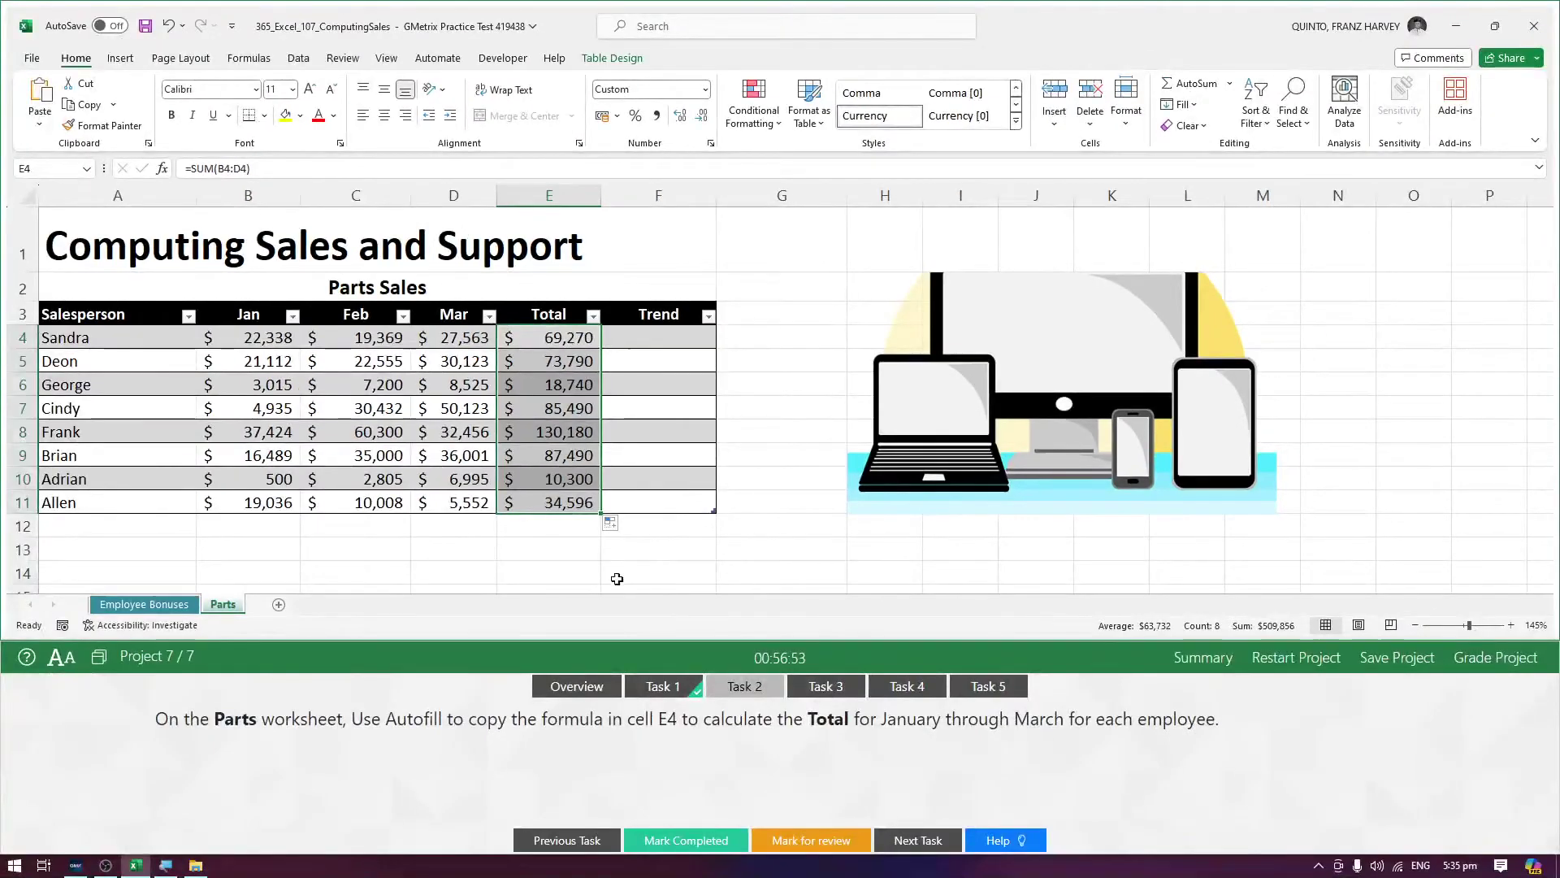
left_click(648, 835)
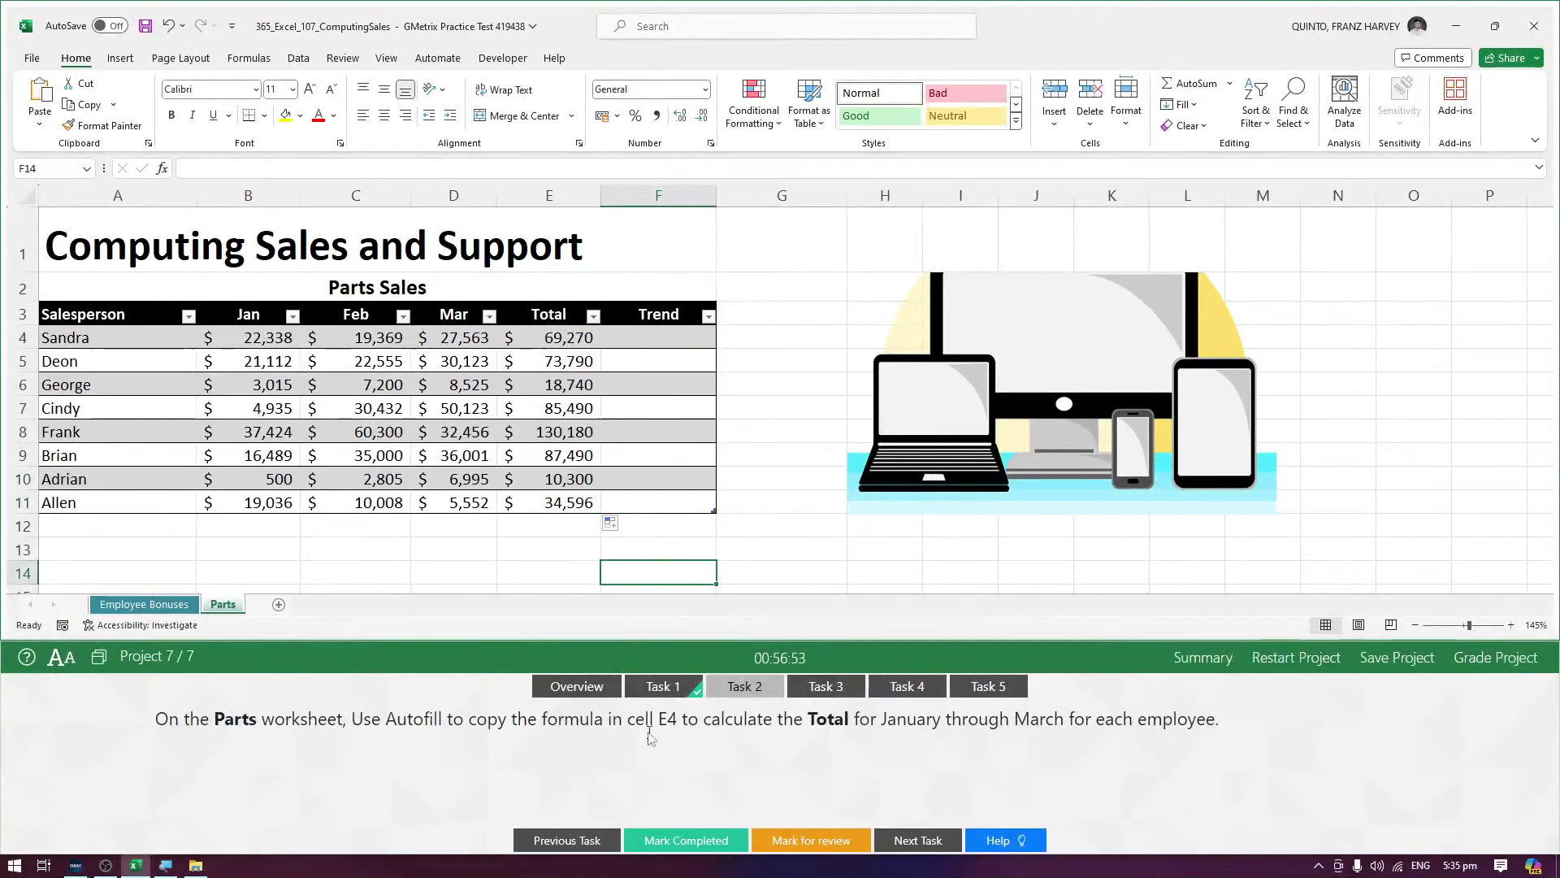
left_click(695, 842)
Step: Move to Task 3 and go to cell A11 on the Employee Bonuses sheet
left_click(833, 688)
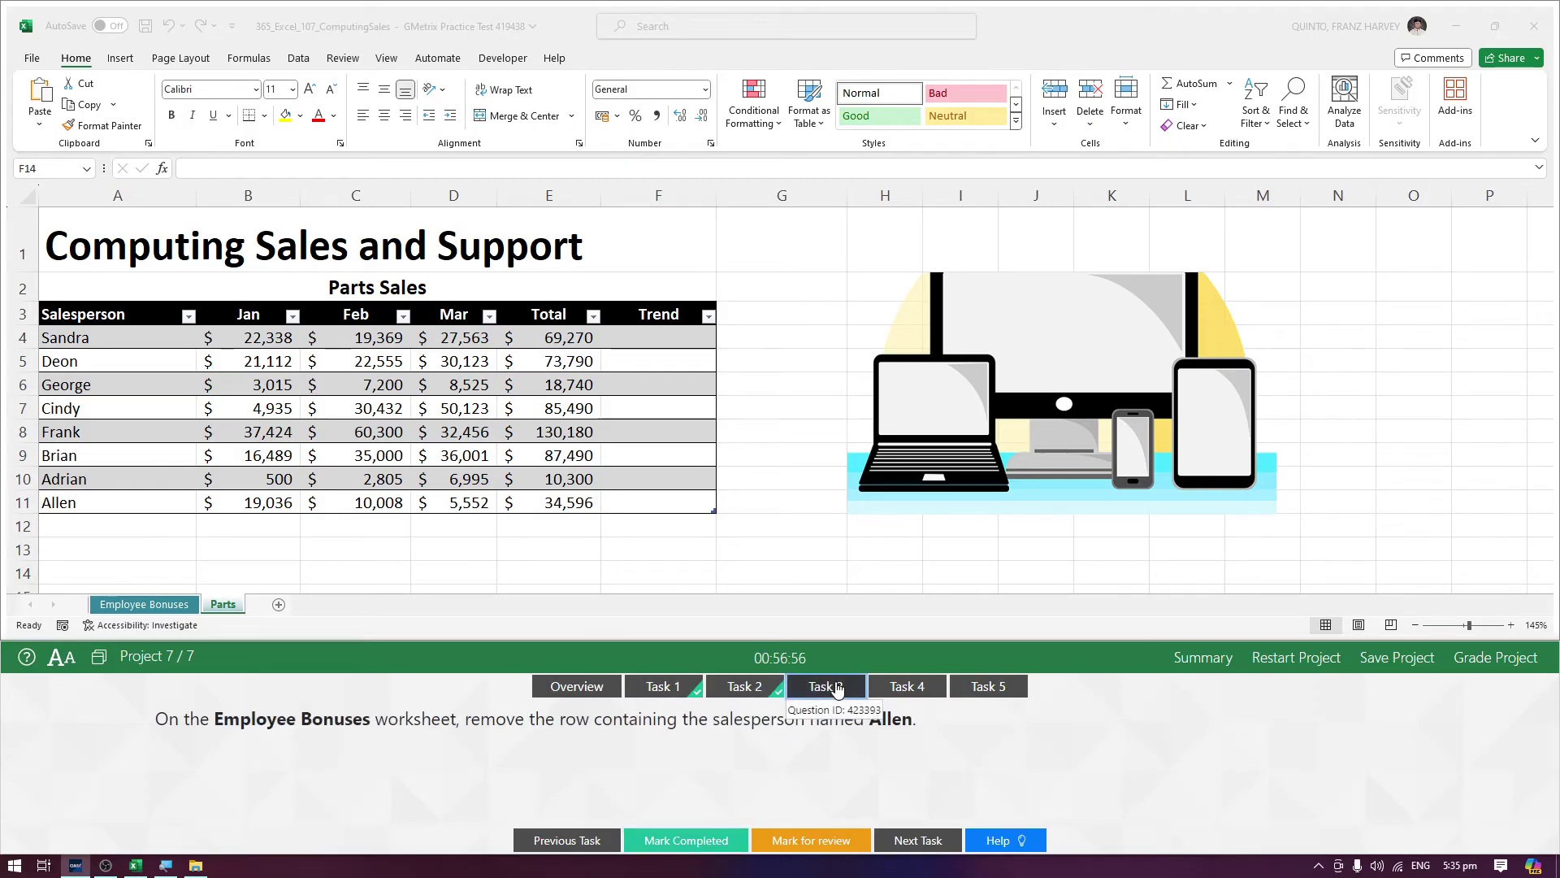
left_click(149, 605)
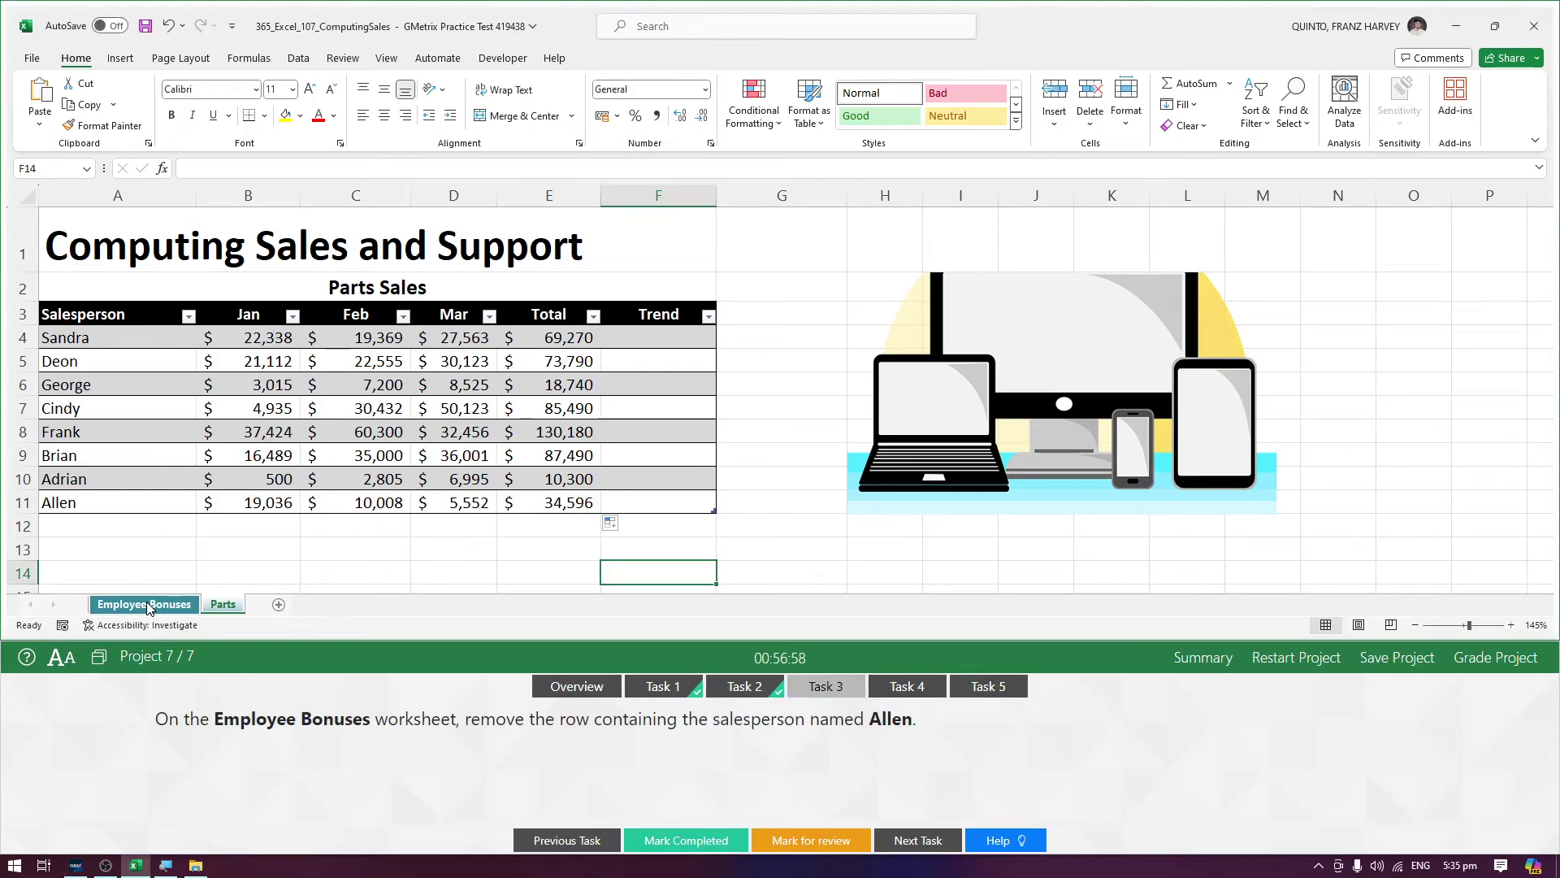
left_click(149, 605)
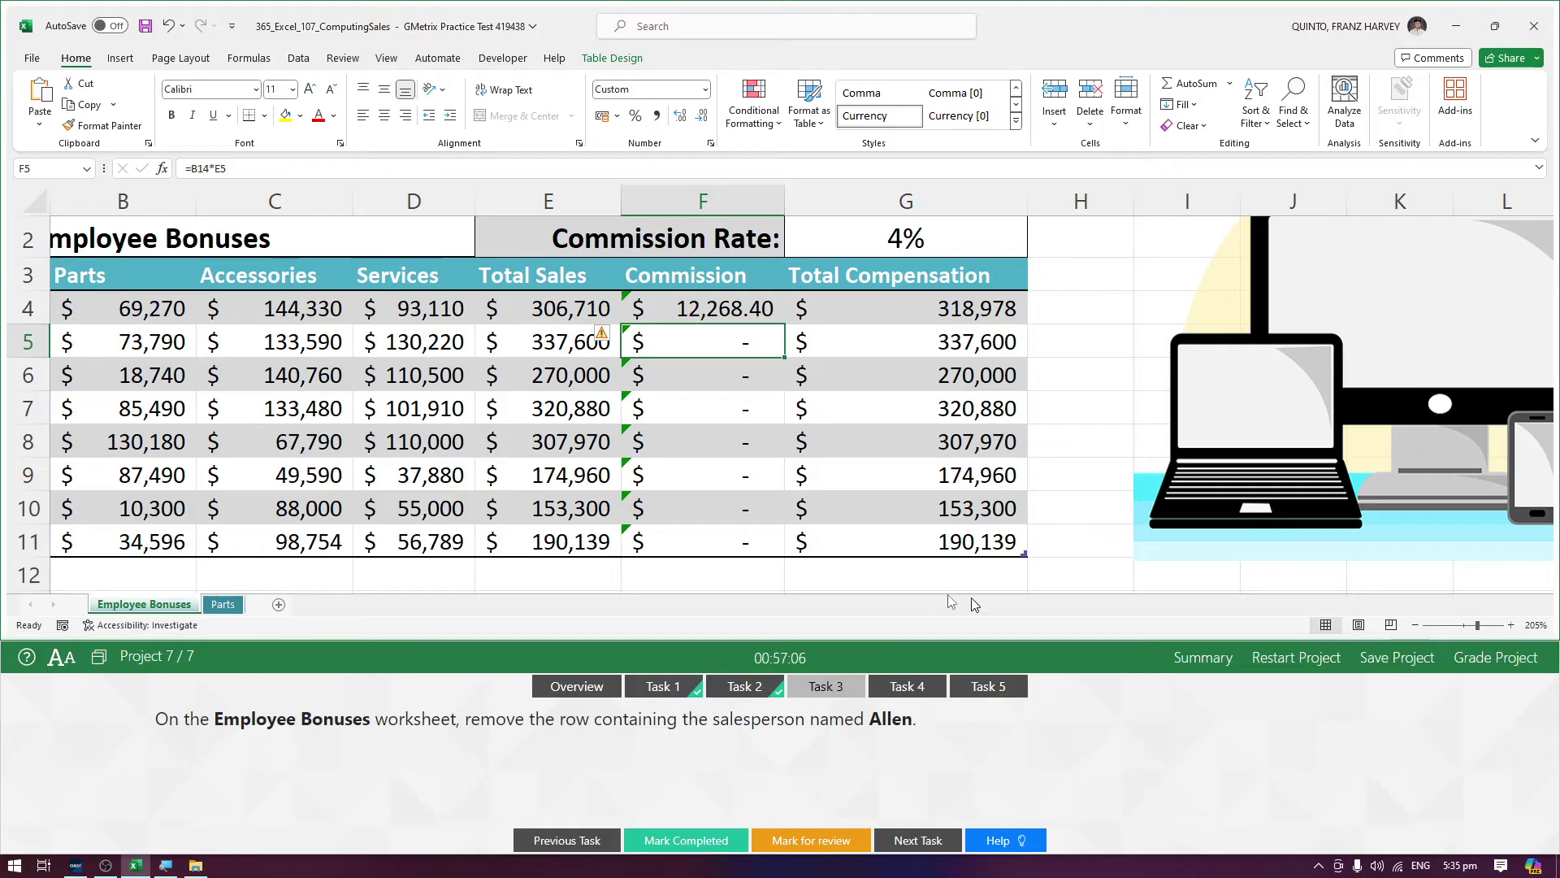
left_click(373, 572)
key("Left")
key("Left")
key("Left")
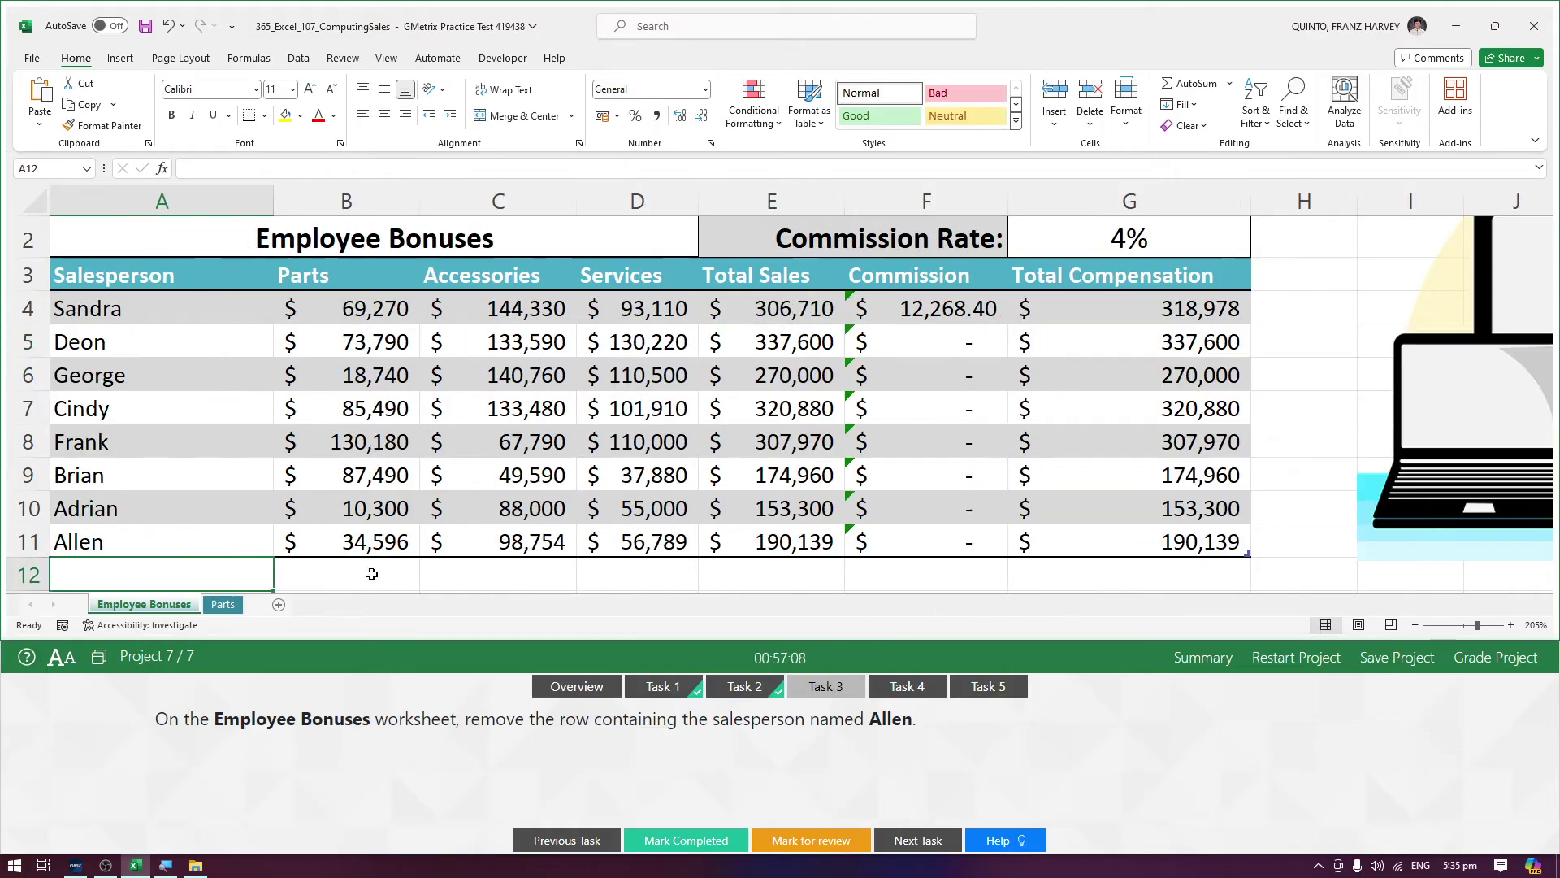
key("Up")
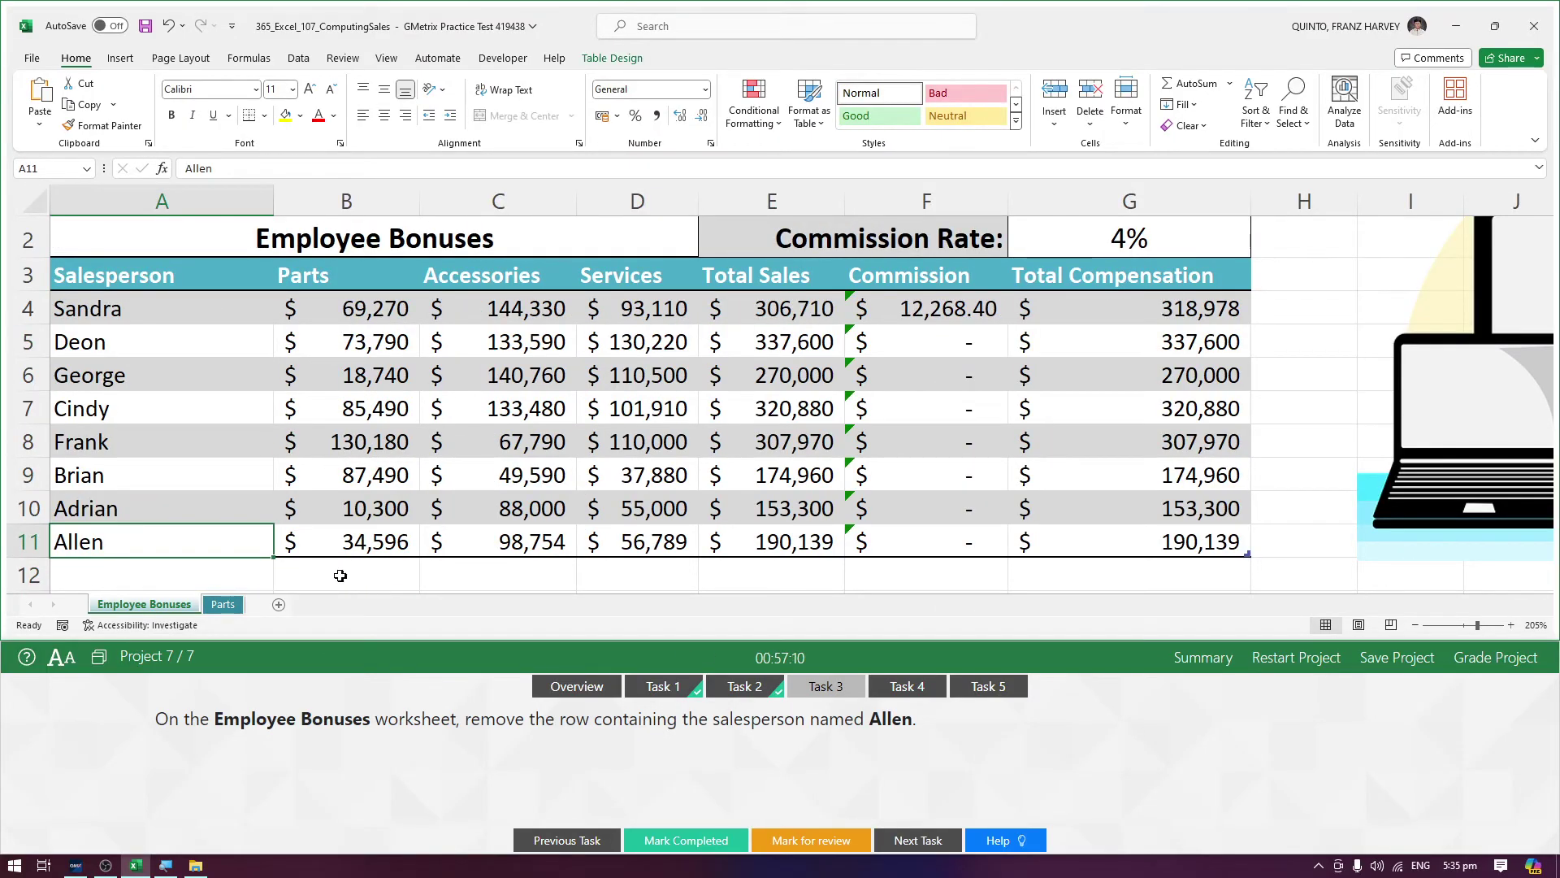
Step: Delete row 11 (Allen) with Delete Sheet Rows, mark Task 3 completed, and open Task 4
left_click(30, 546)
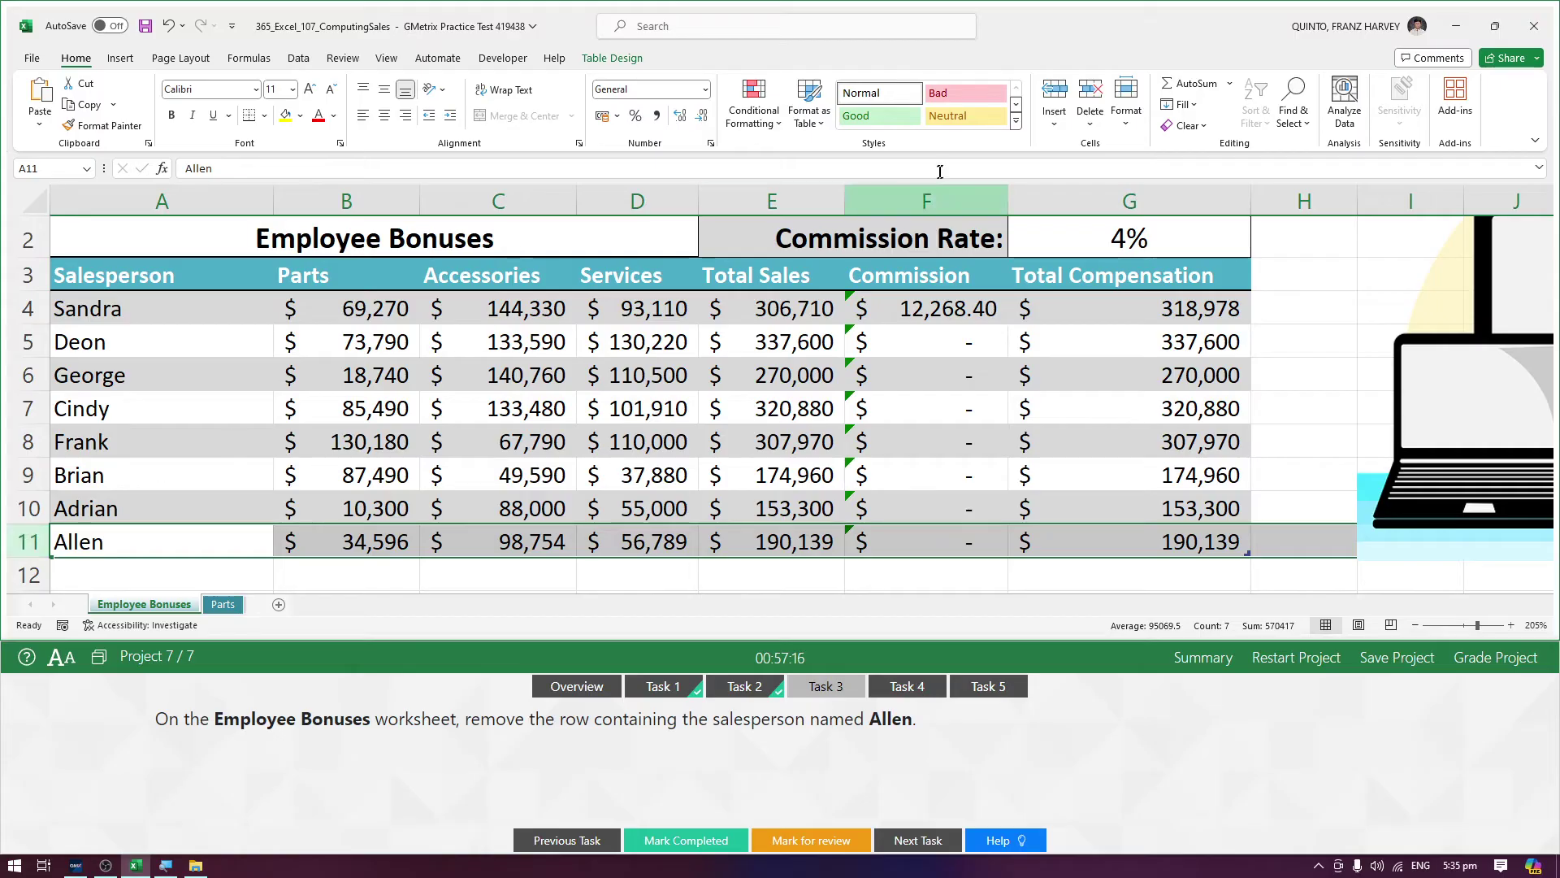
left_click(1091, 126)
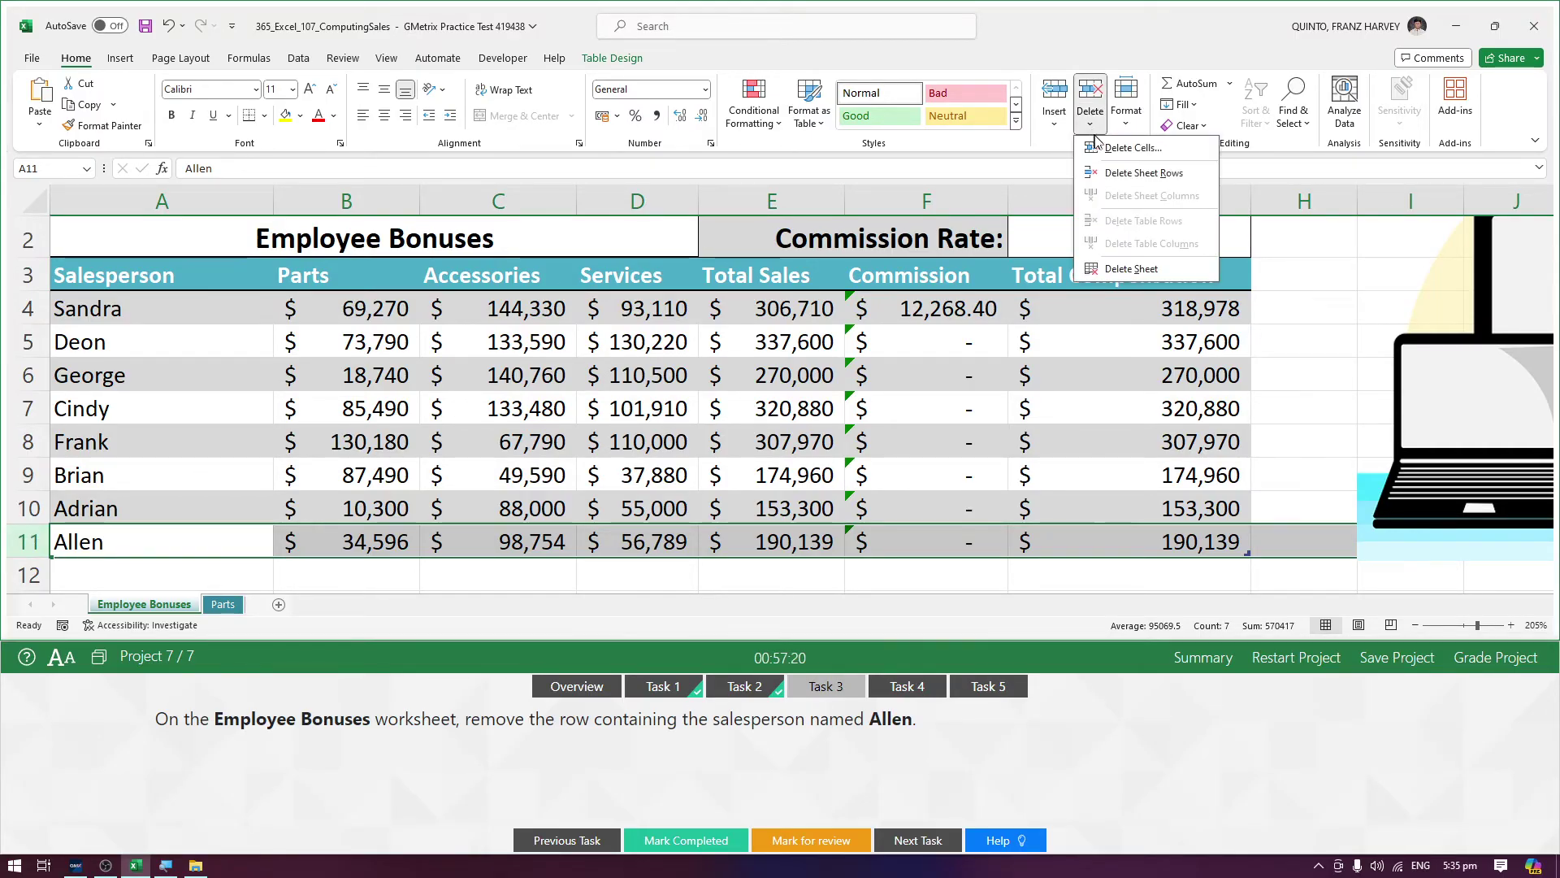
left_click(1148, 175)
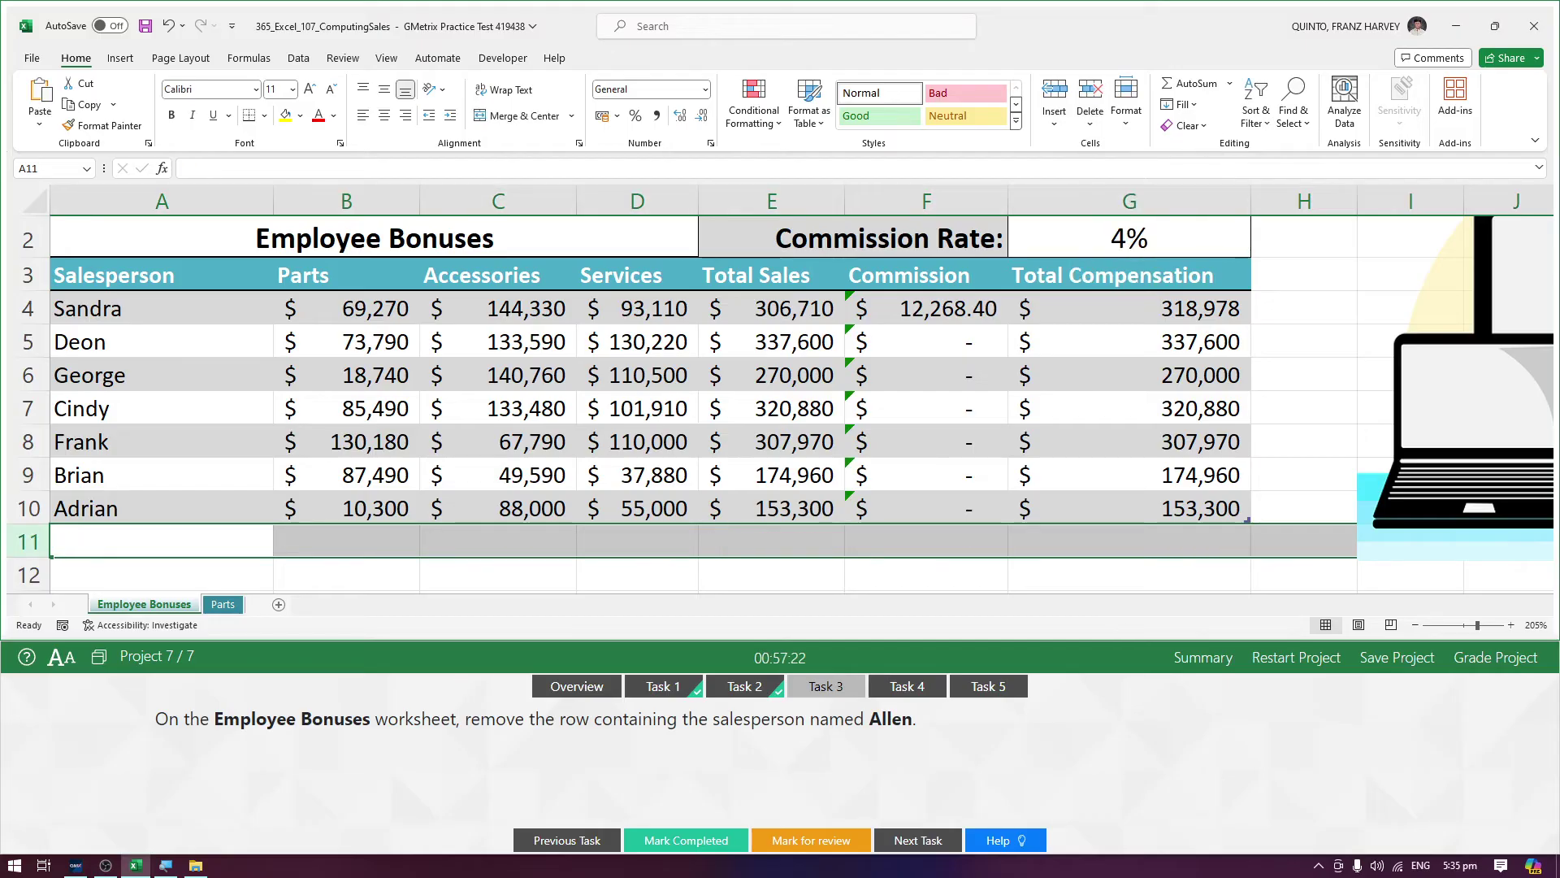
left_click(687, 840)
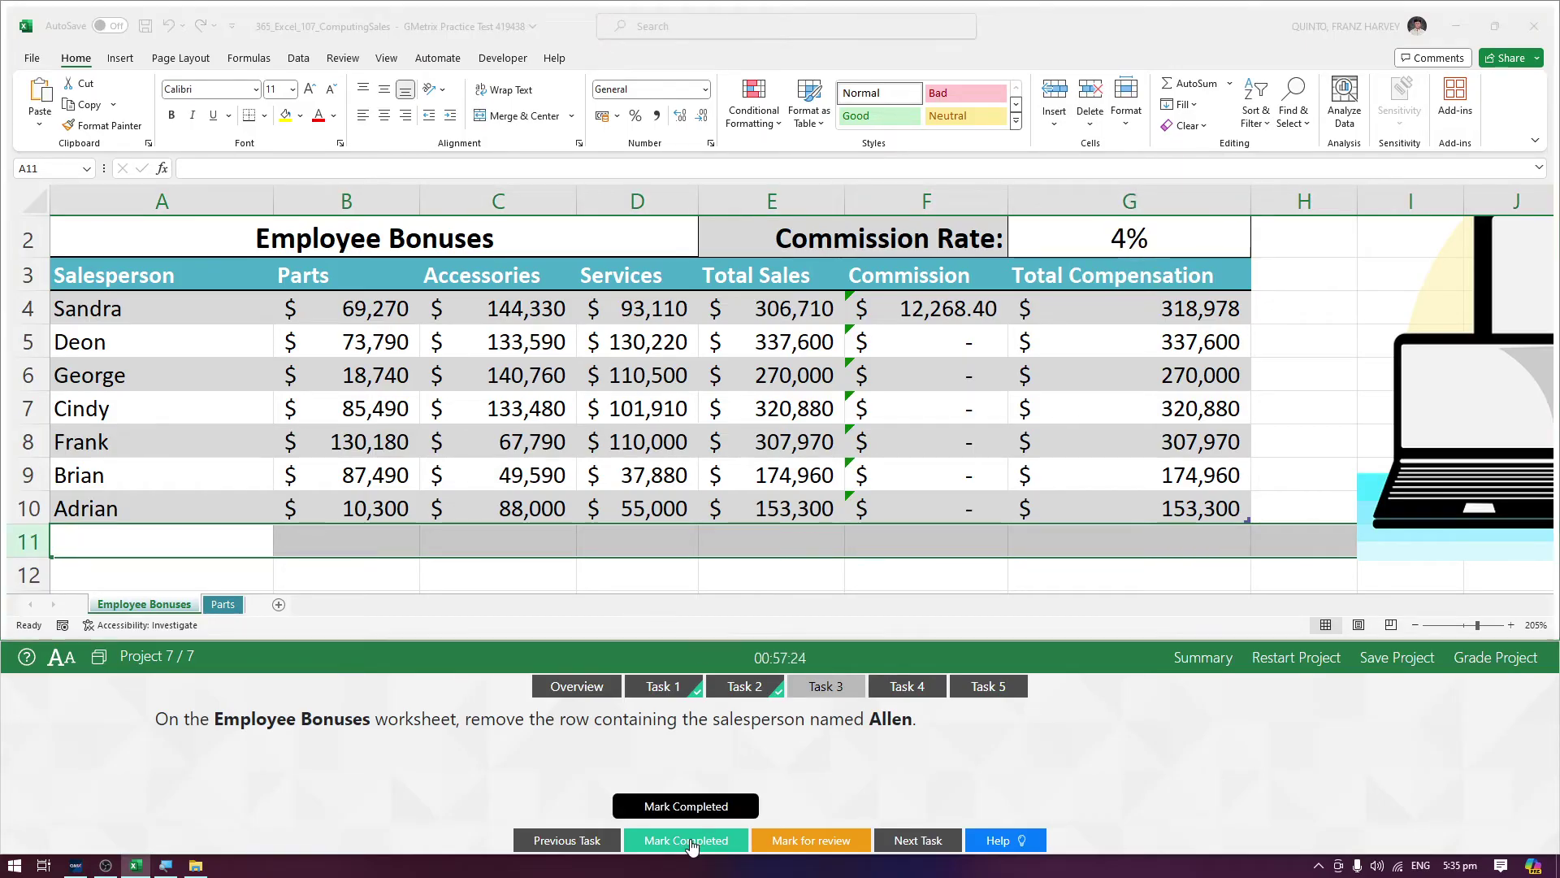
left_click(902, 691)
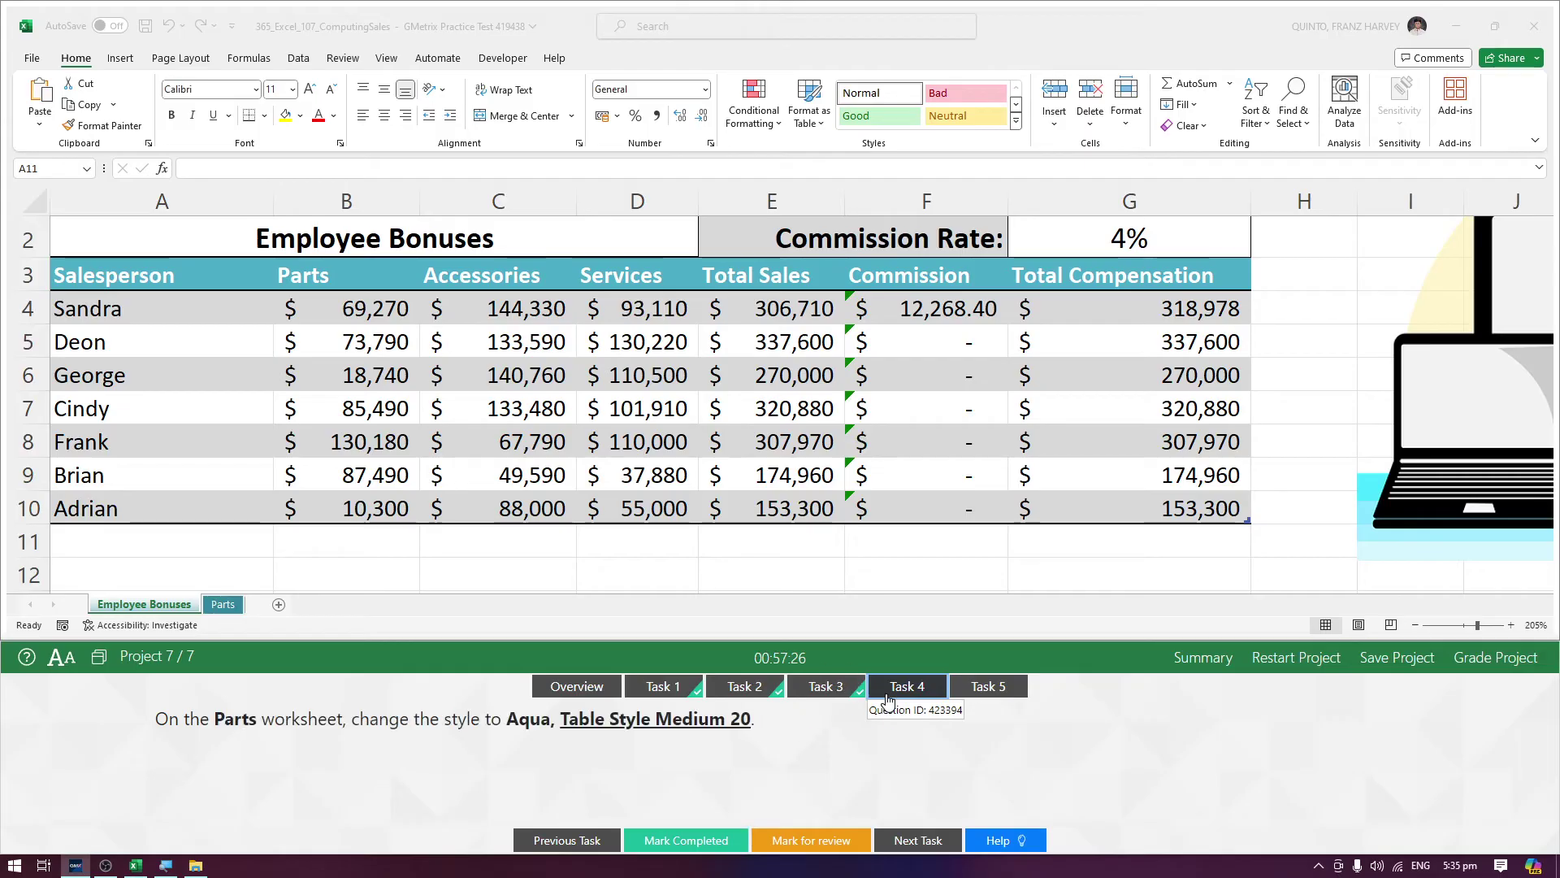
Step: Apply Aqua, Table Style Medium 20 to the Parts table and mark Task 4 completed
left_click(224, 604)
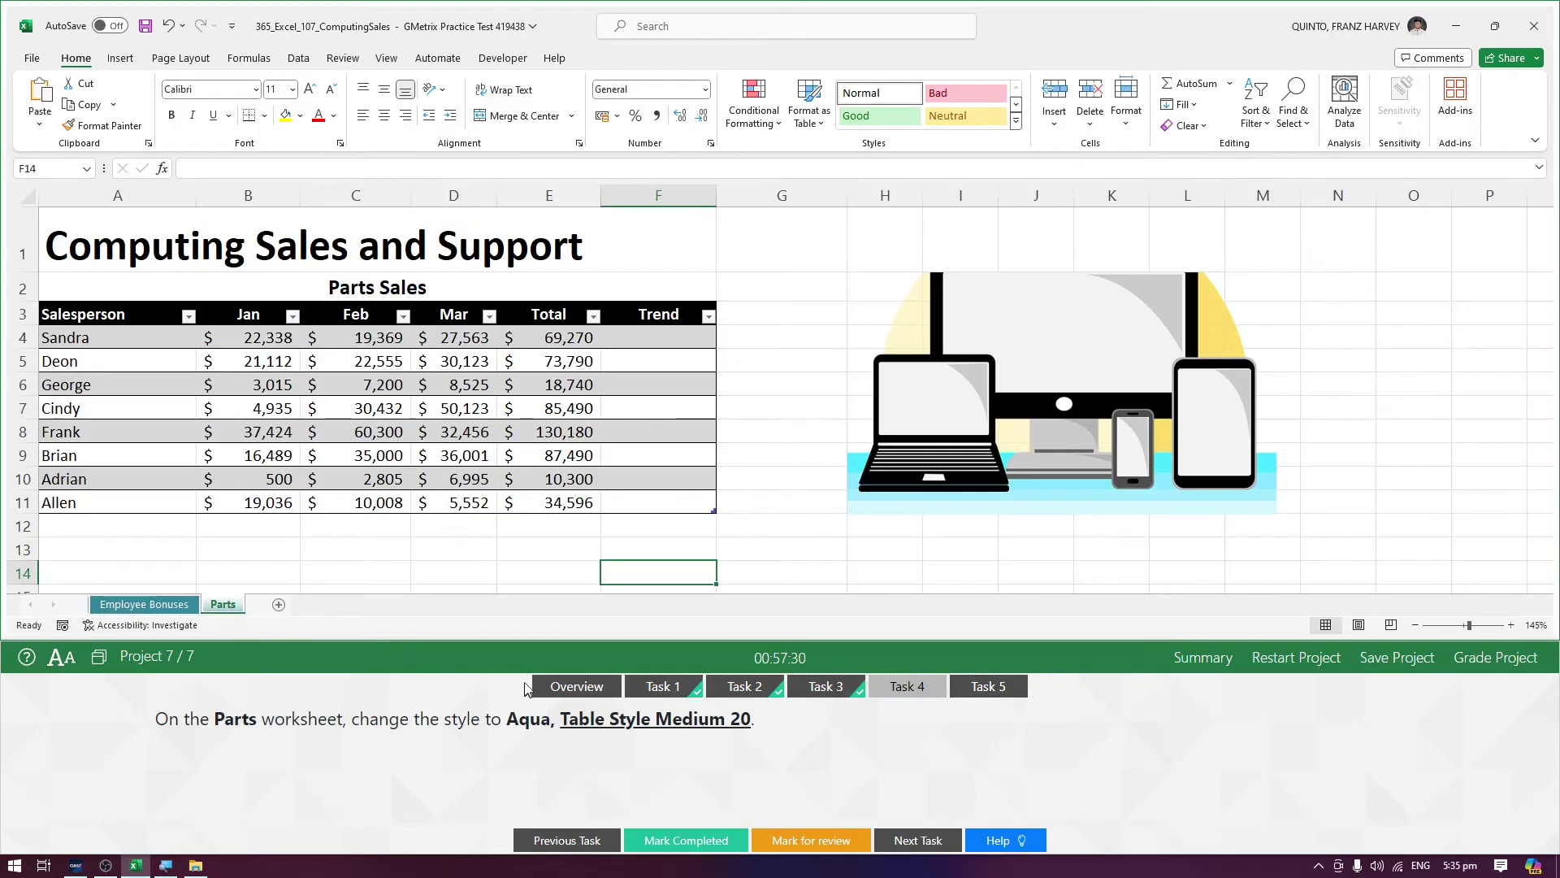
left_click(499, 590)
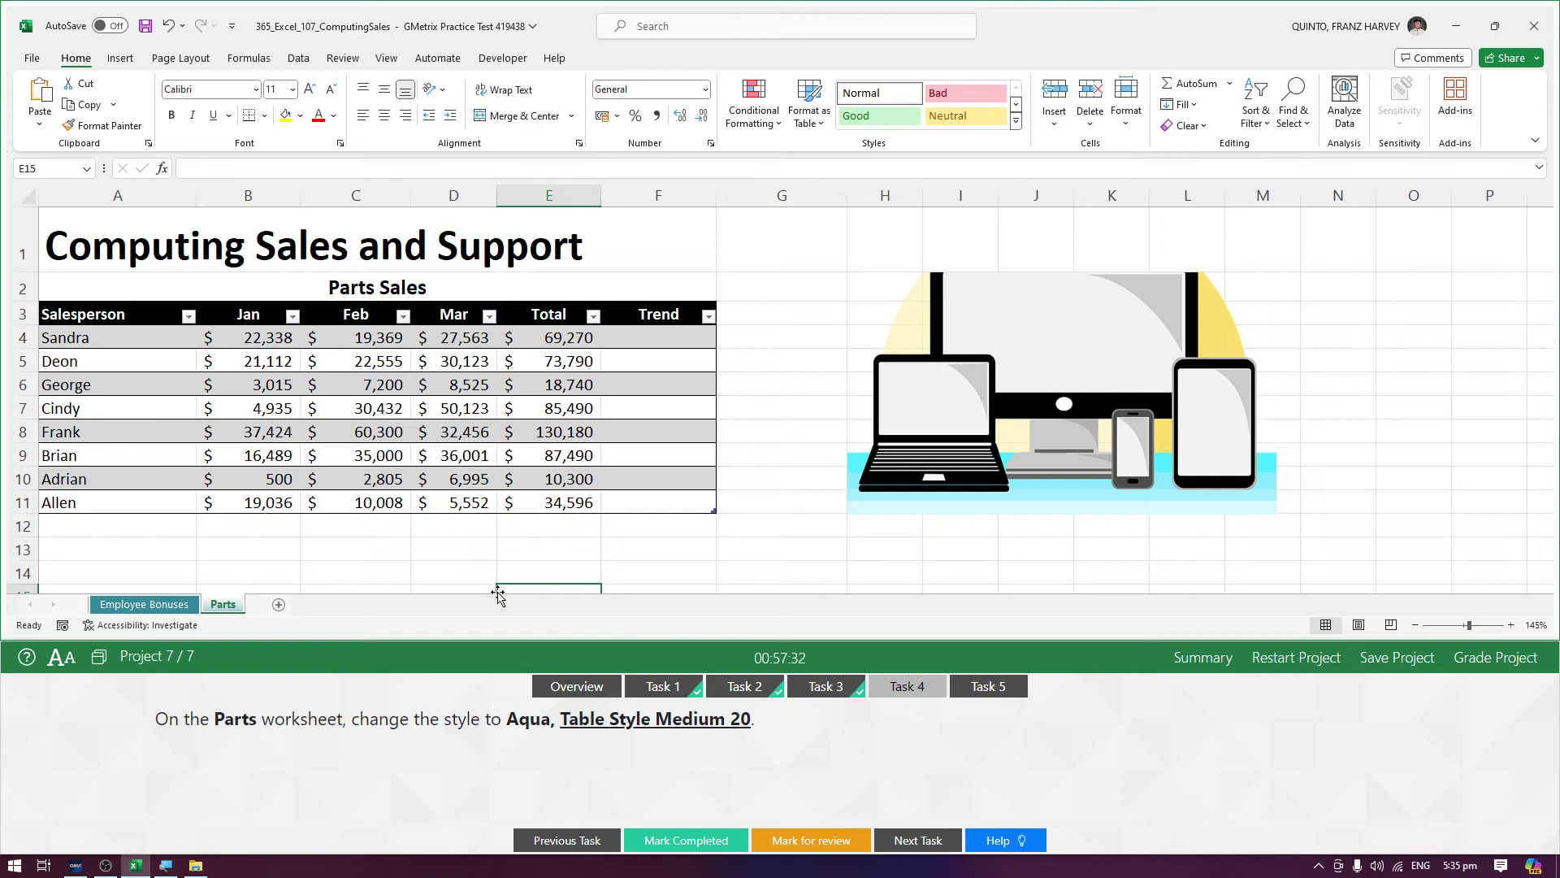
left_click(238, 436)
left_click(89, 384)
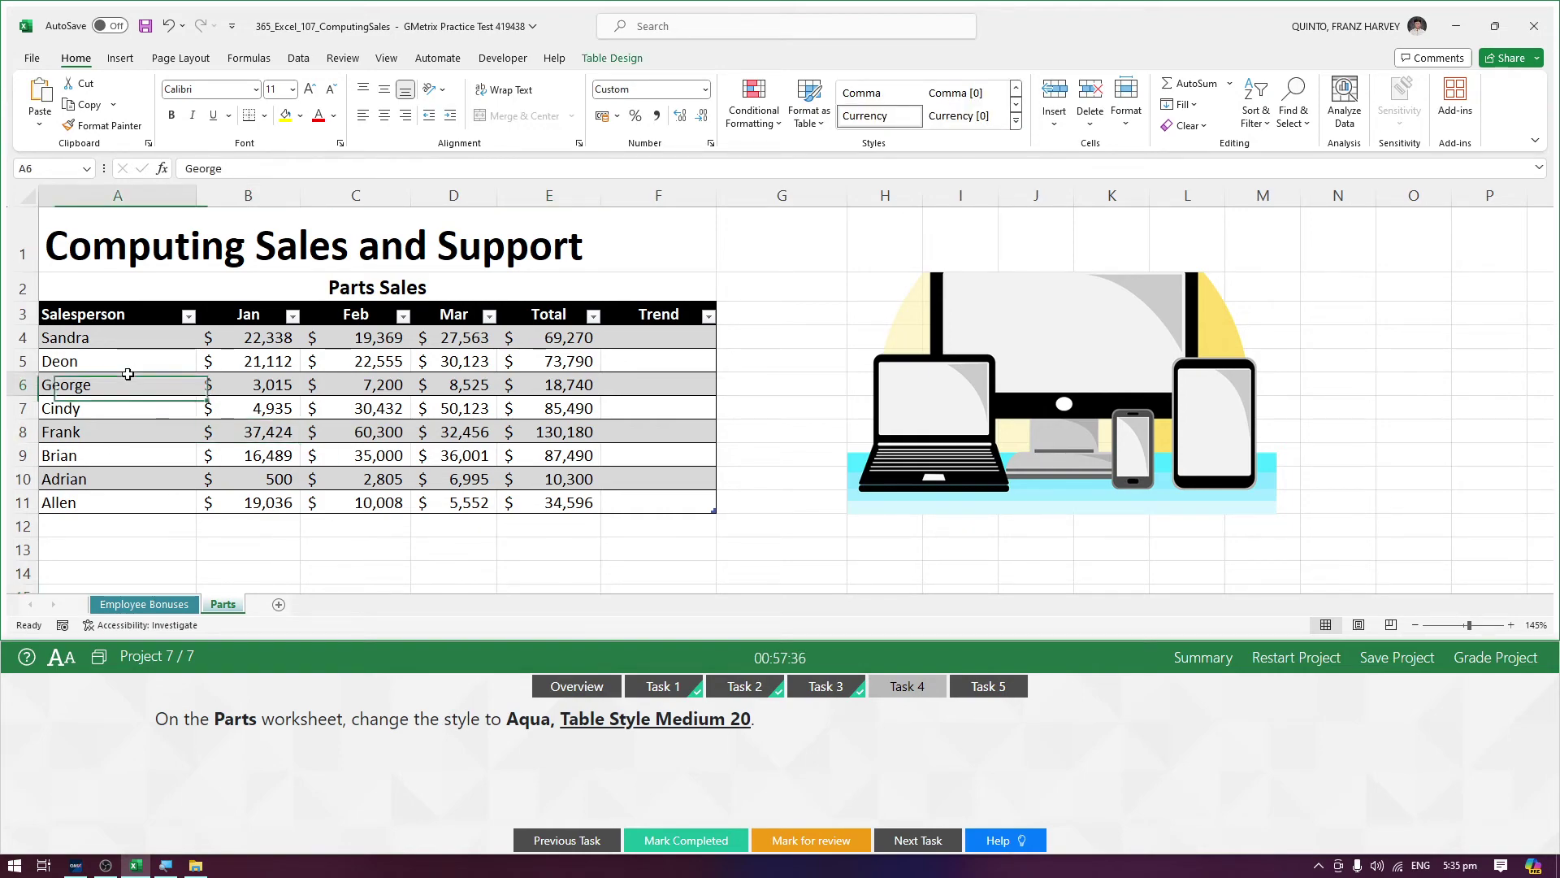
key("ctrl+Right")
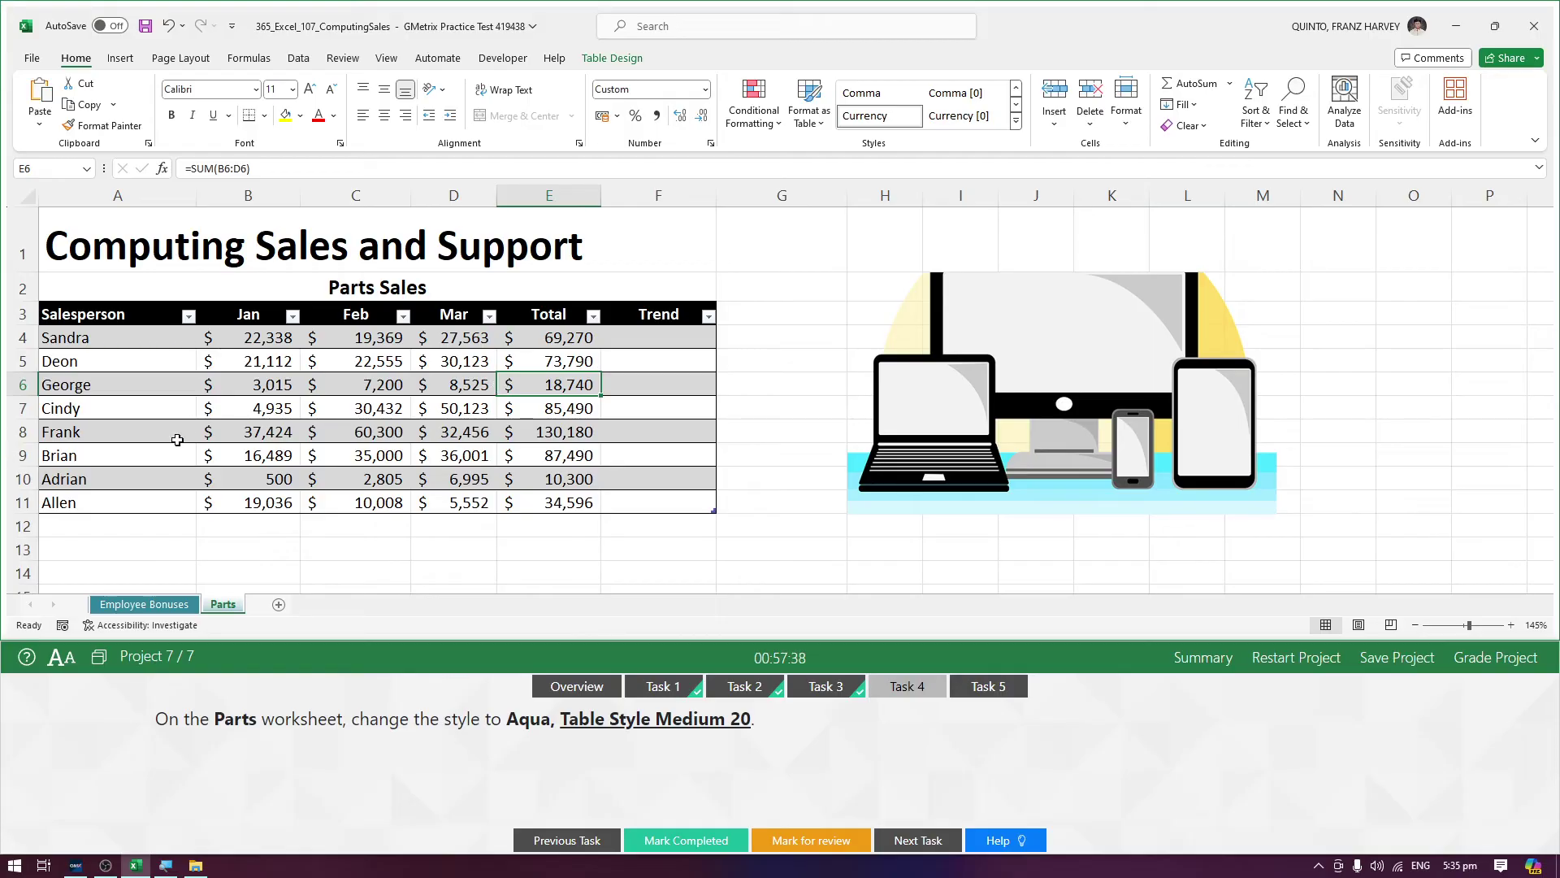
left_click(611, 59)
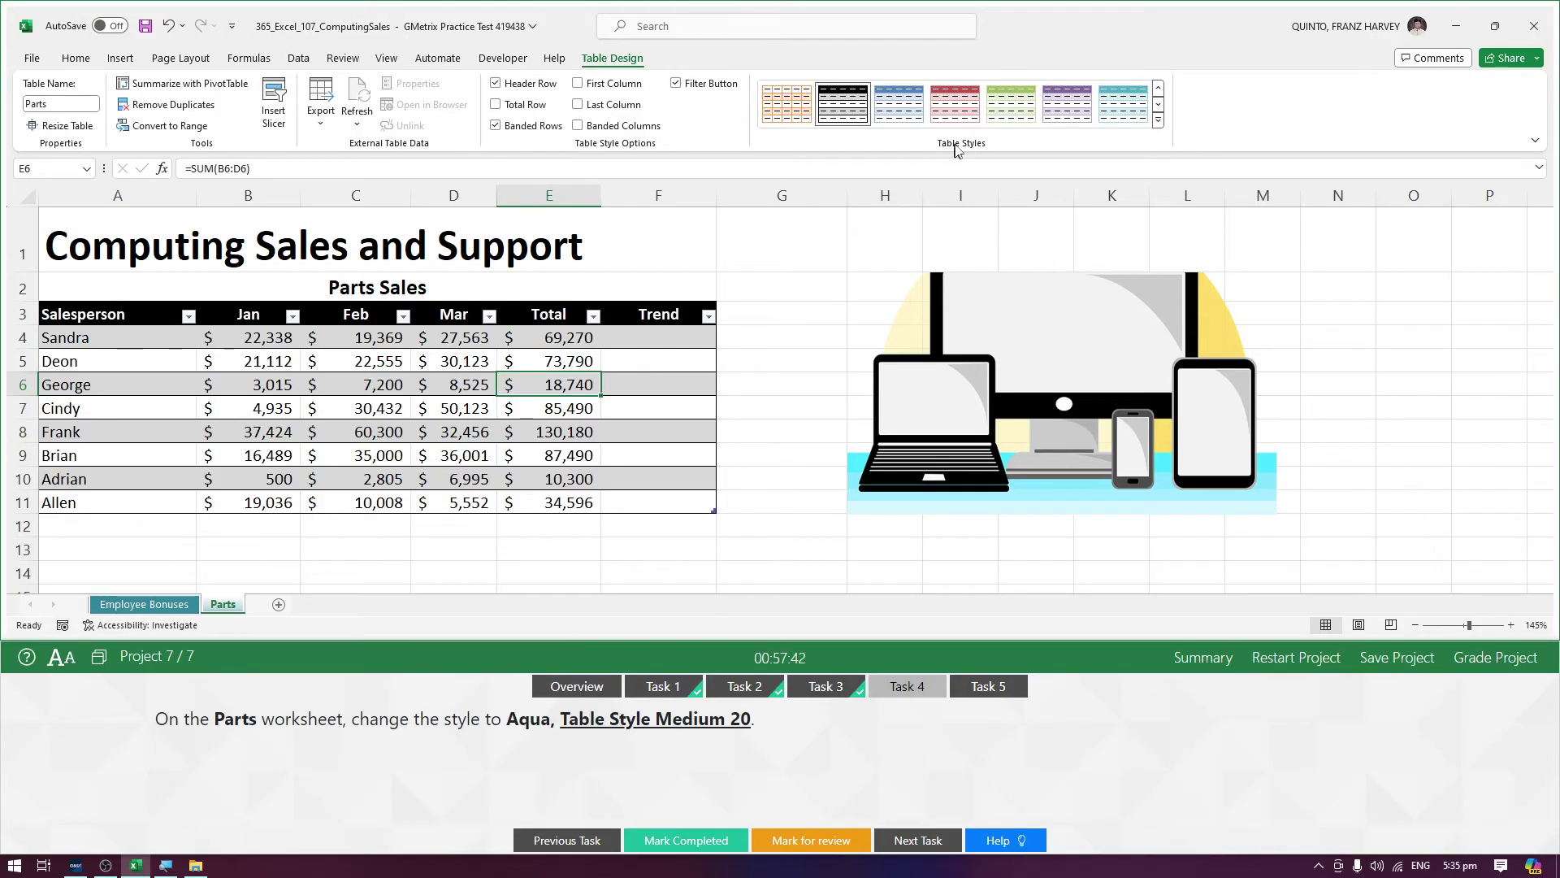
left_click(1159, 122)
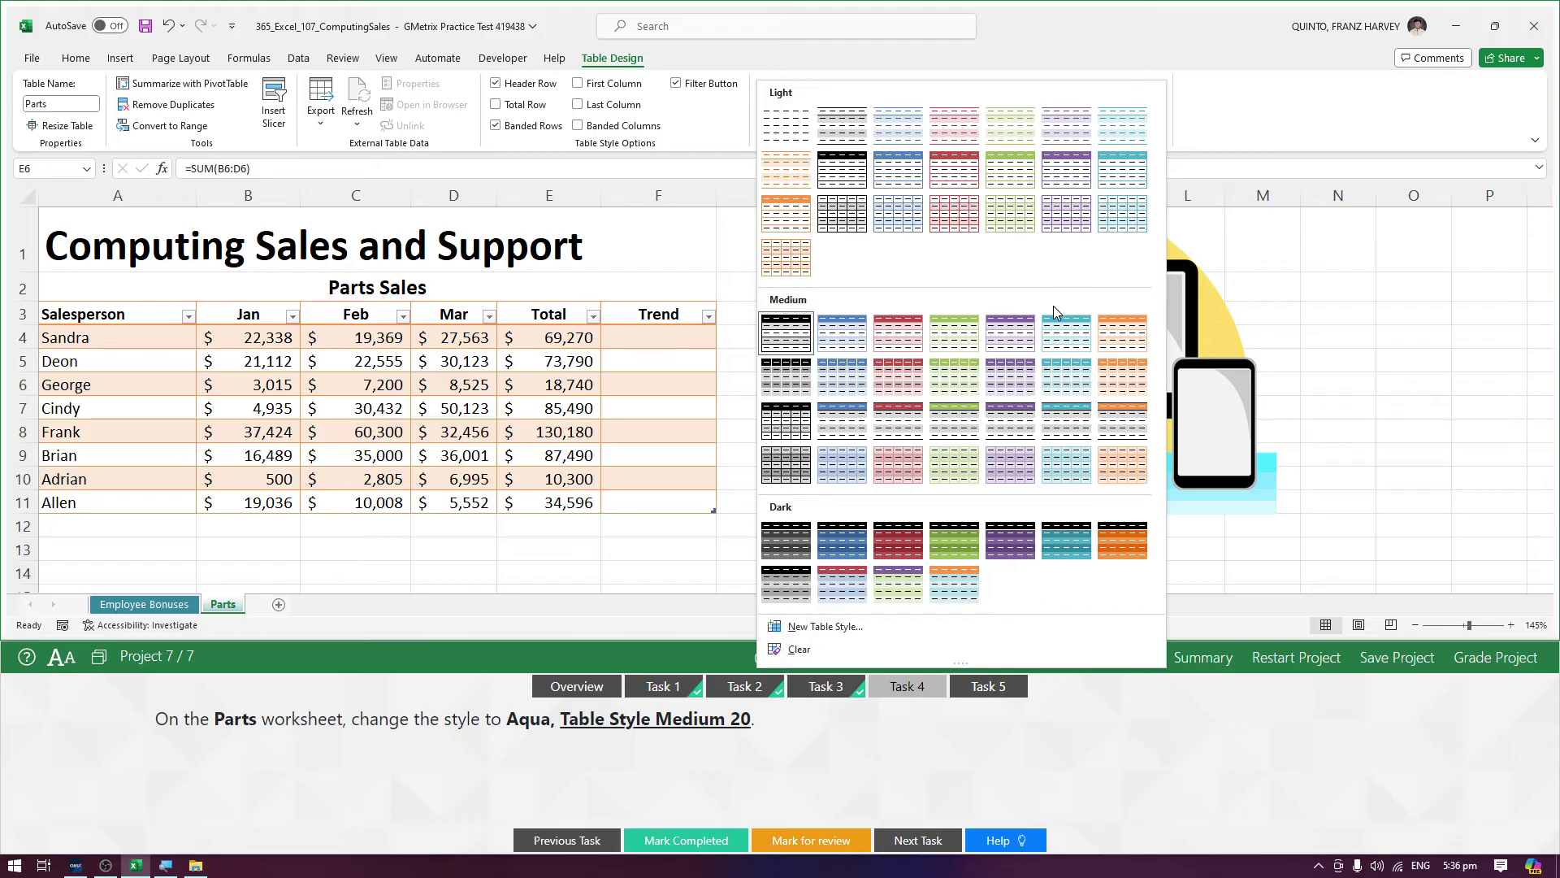
left_click(1059, 422)
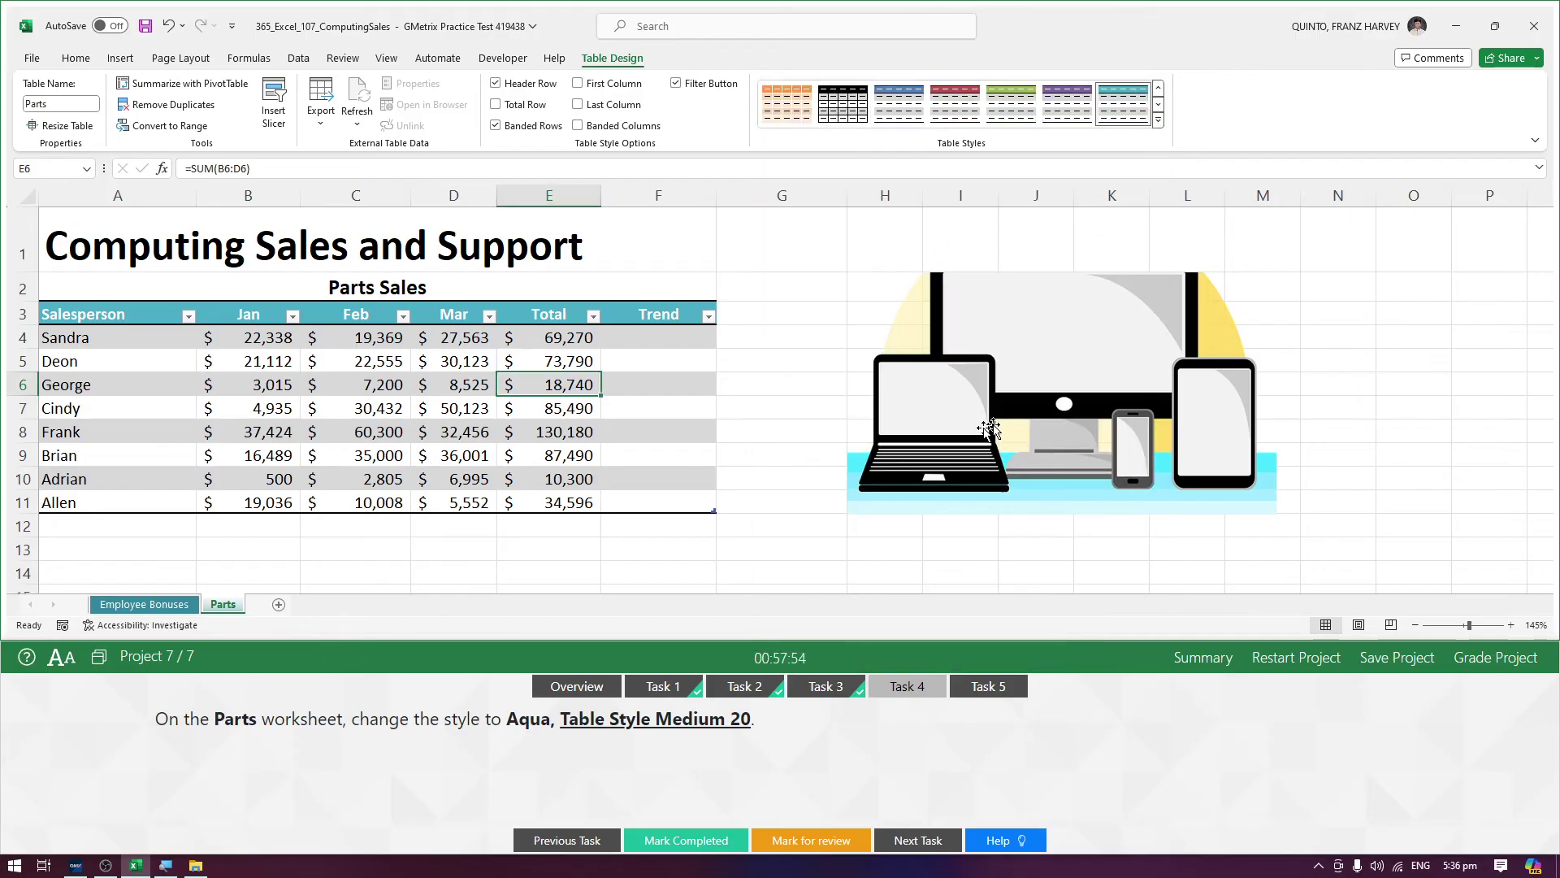
left_click(718, 841)
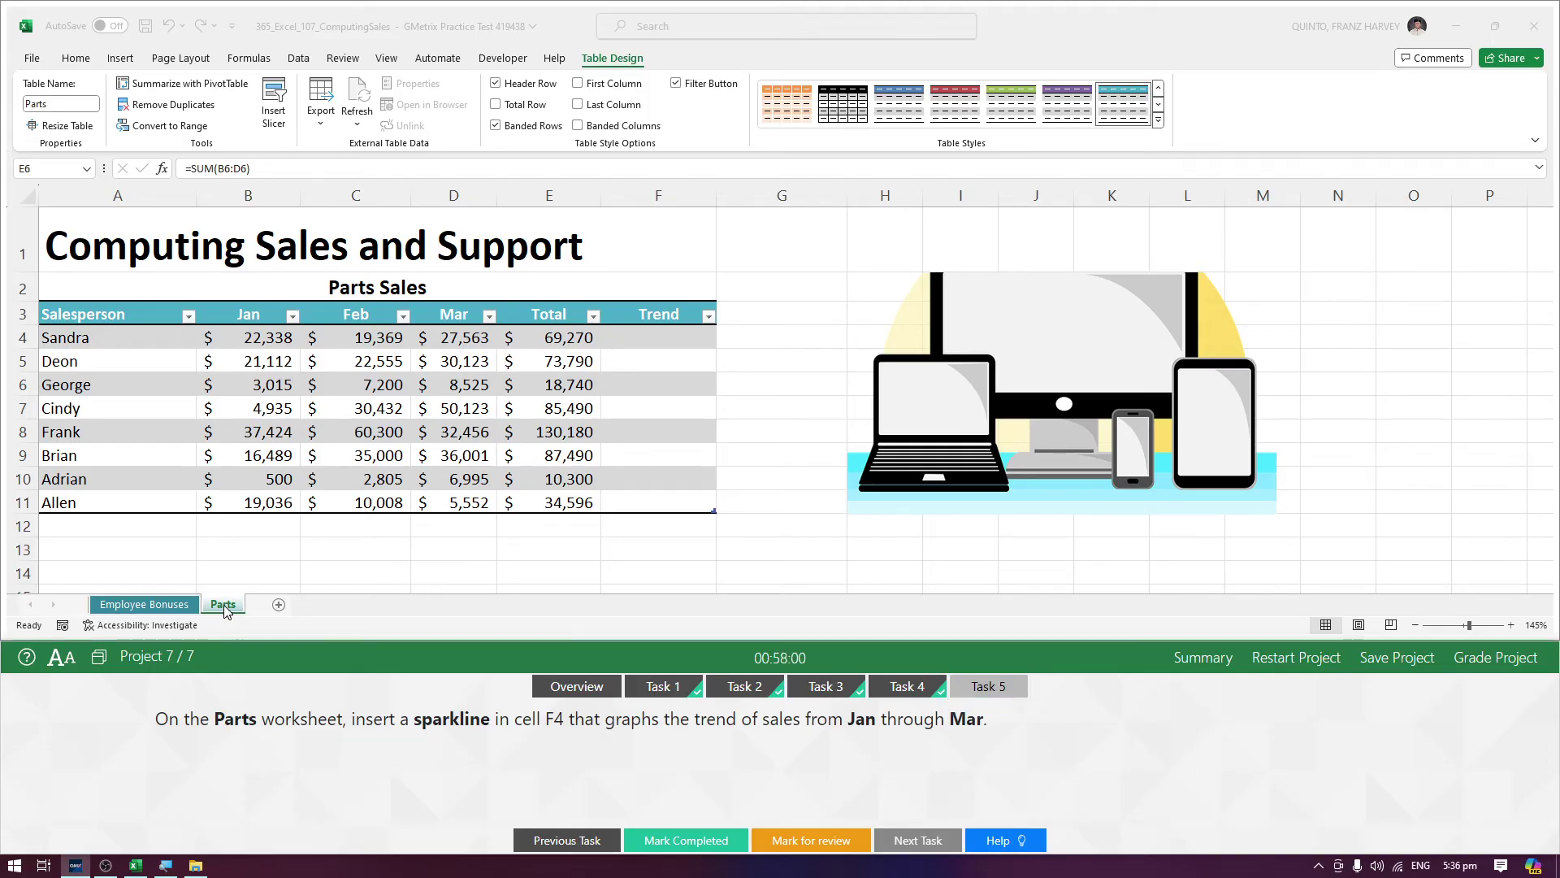
Step: Select cell F4 on the Parts sheet as the sparkline location
double_click(451, 718)
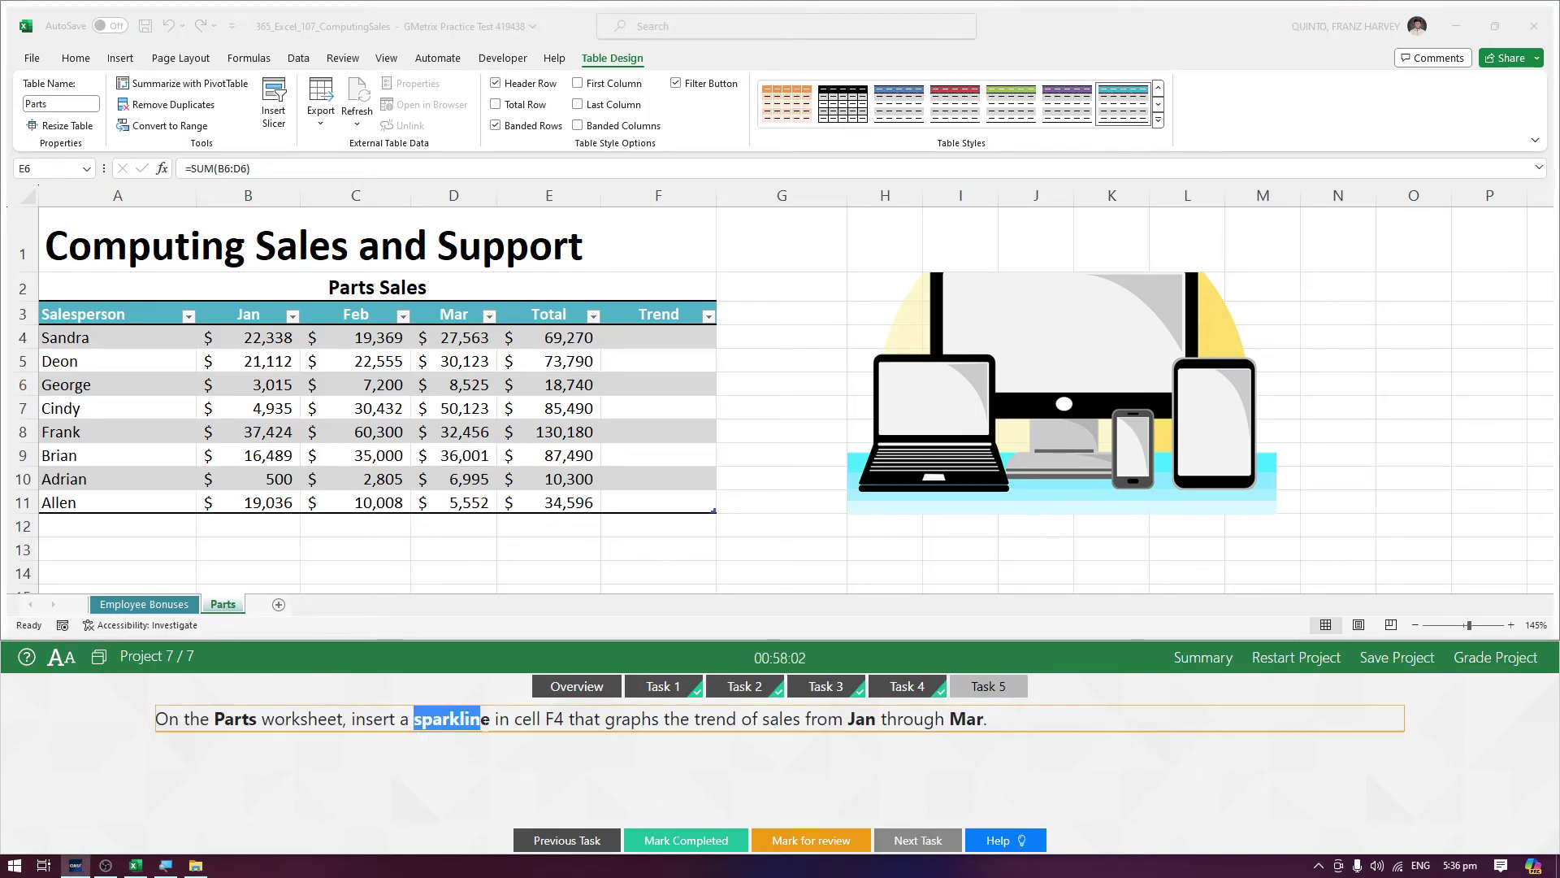
left_click(544, 723)
left_click(679, 337)
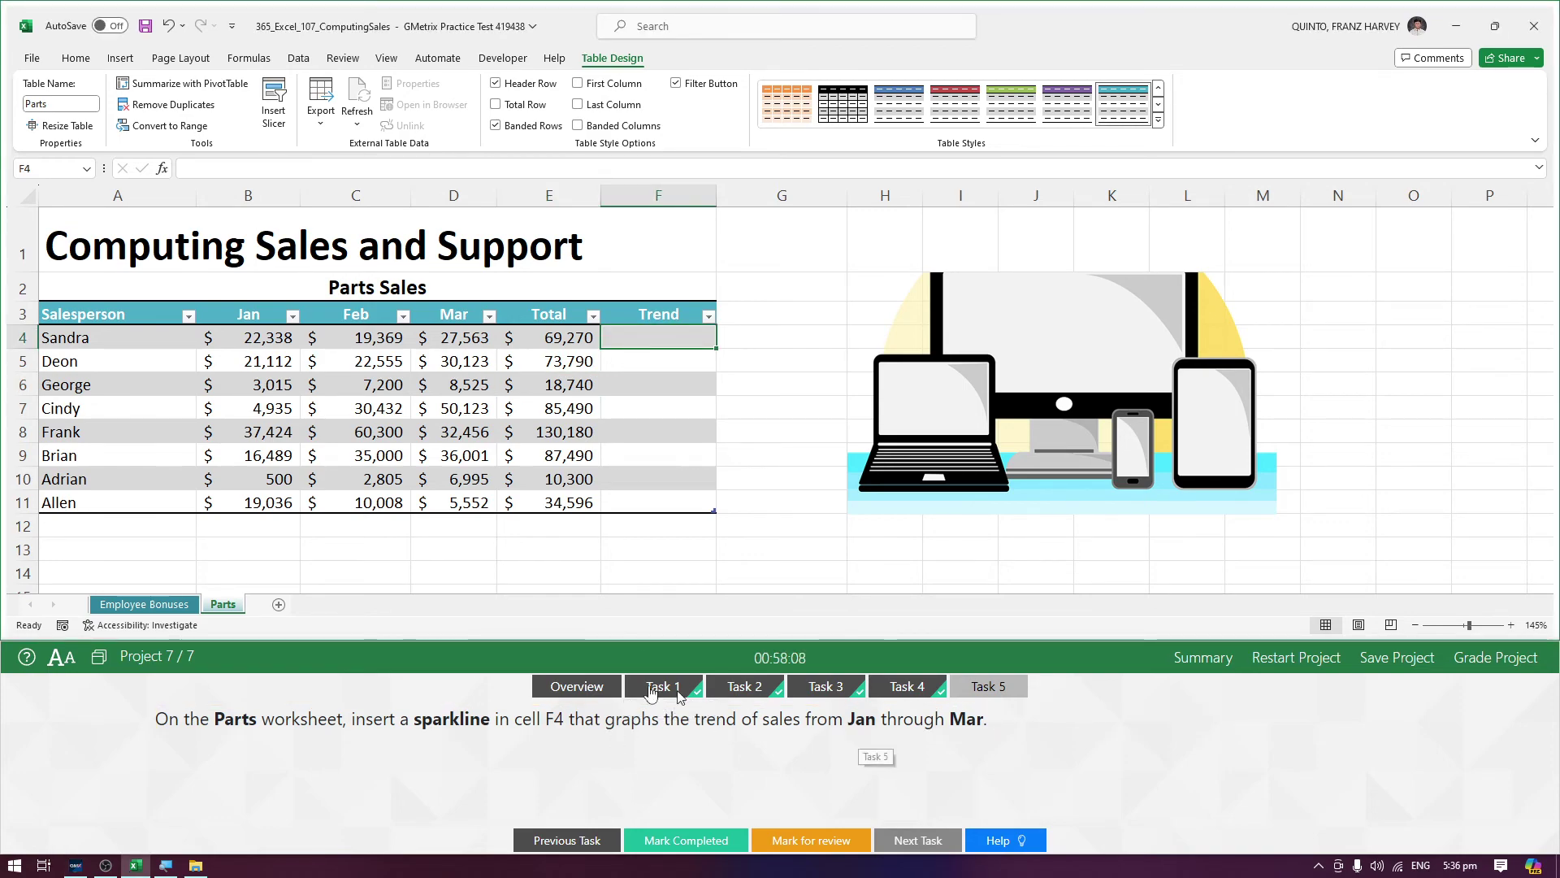
left_click(685, 432)
left_click(666, 345)
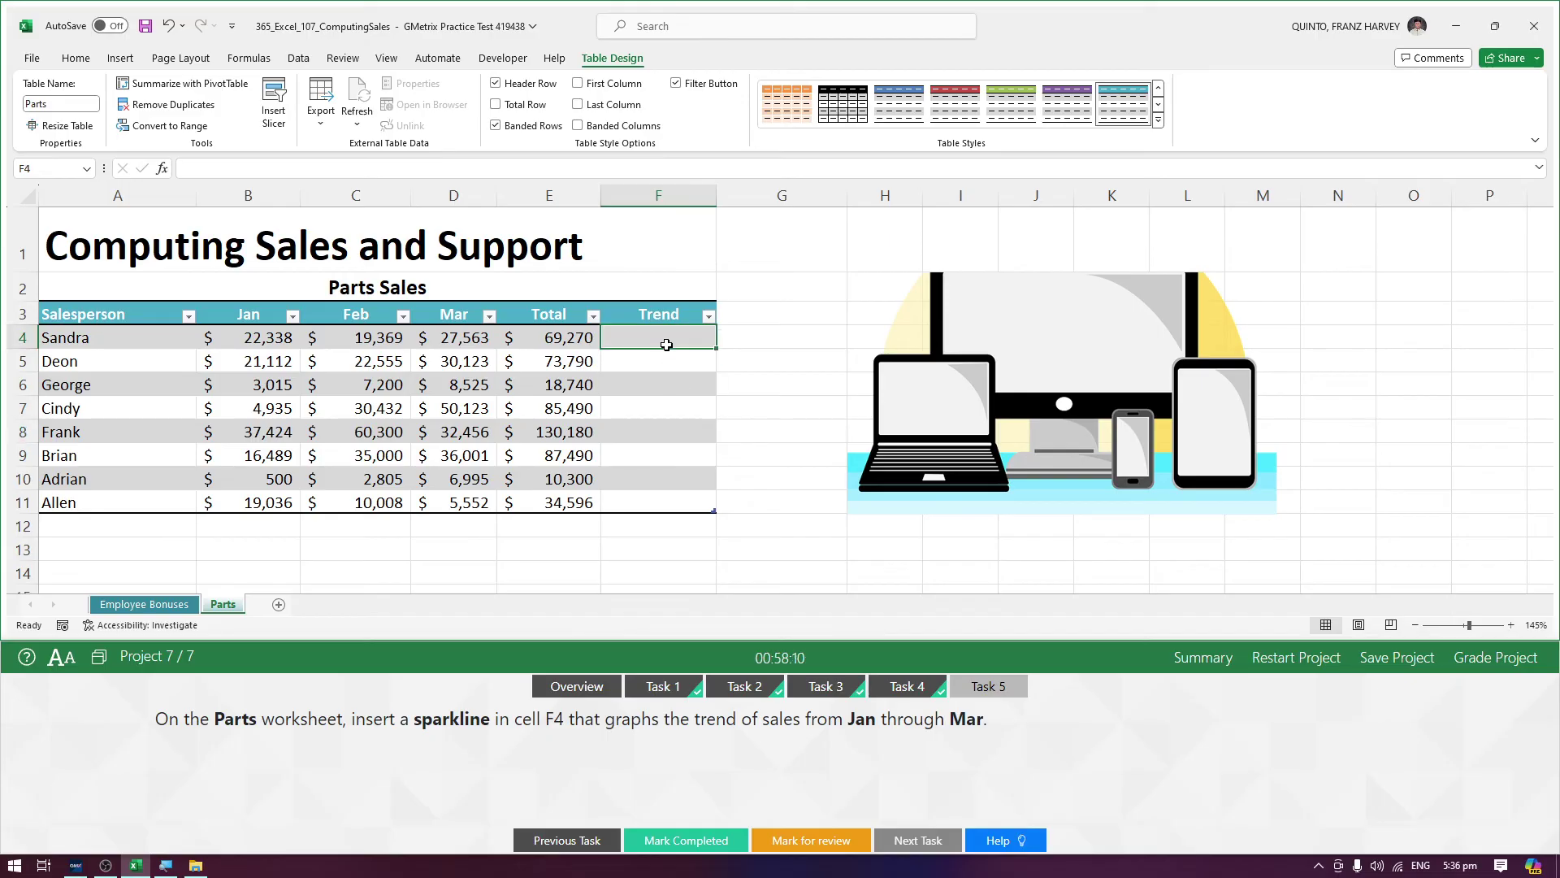
Step: Insert a line sparkline in F4 using data range B4:D4
left_click(120, 60)
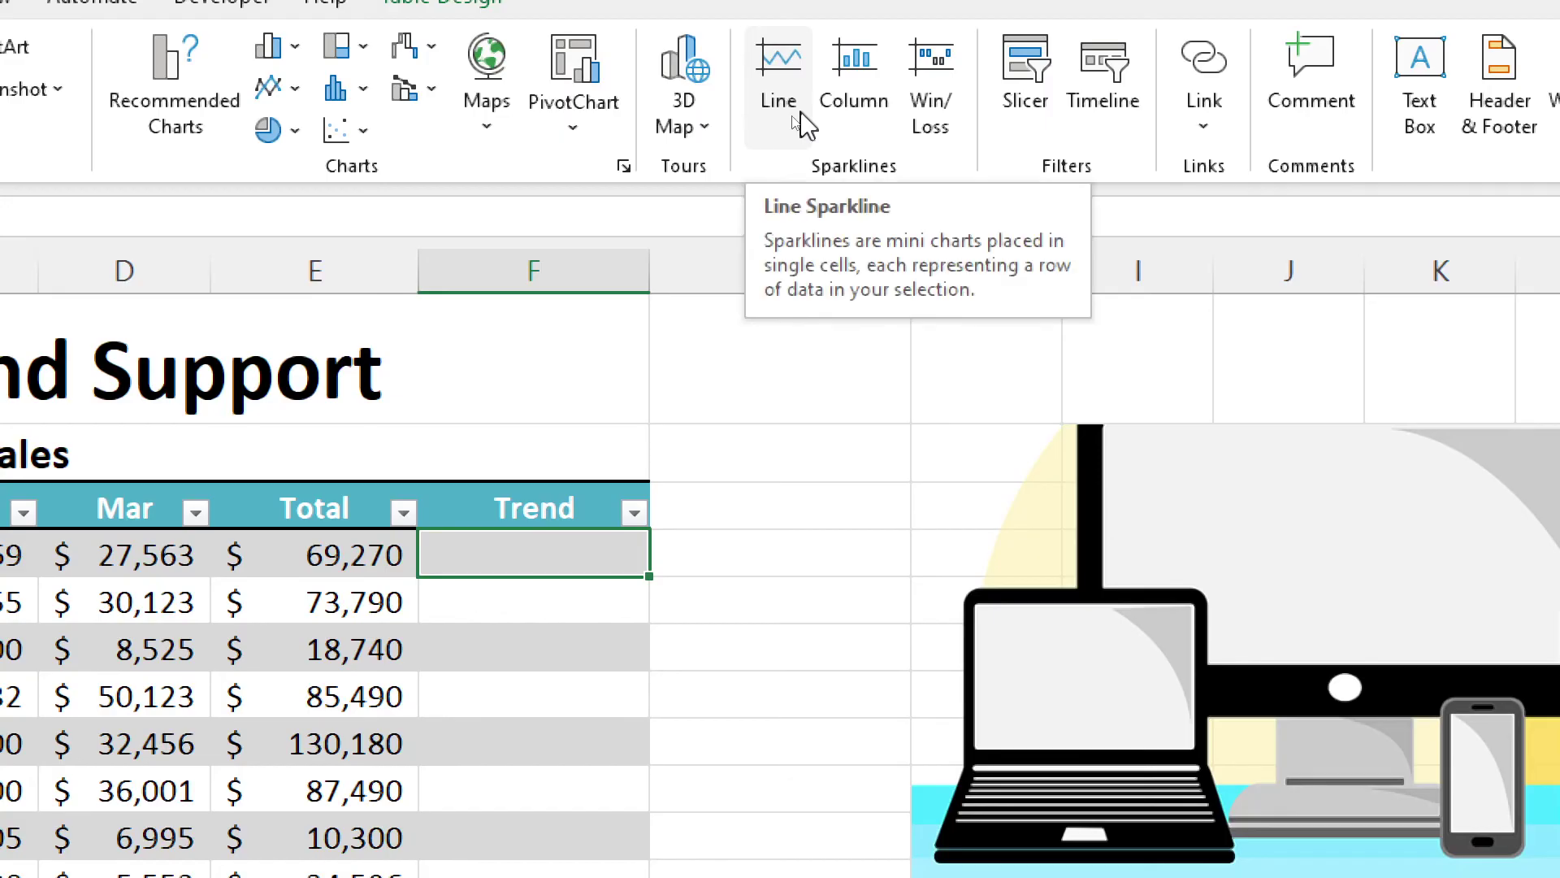
left_click(802, 126)
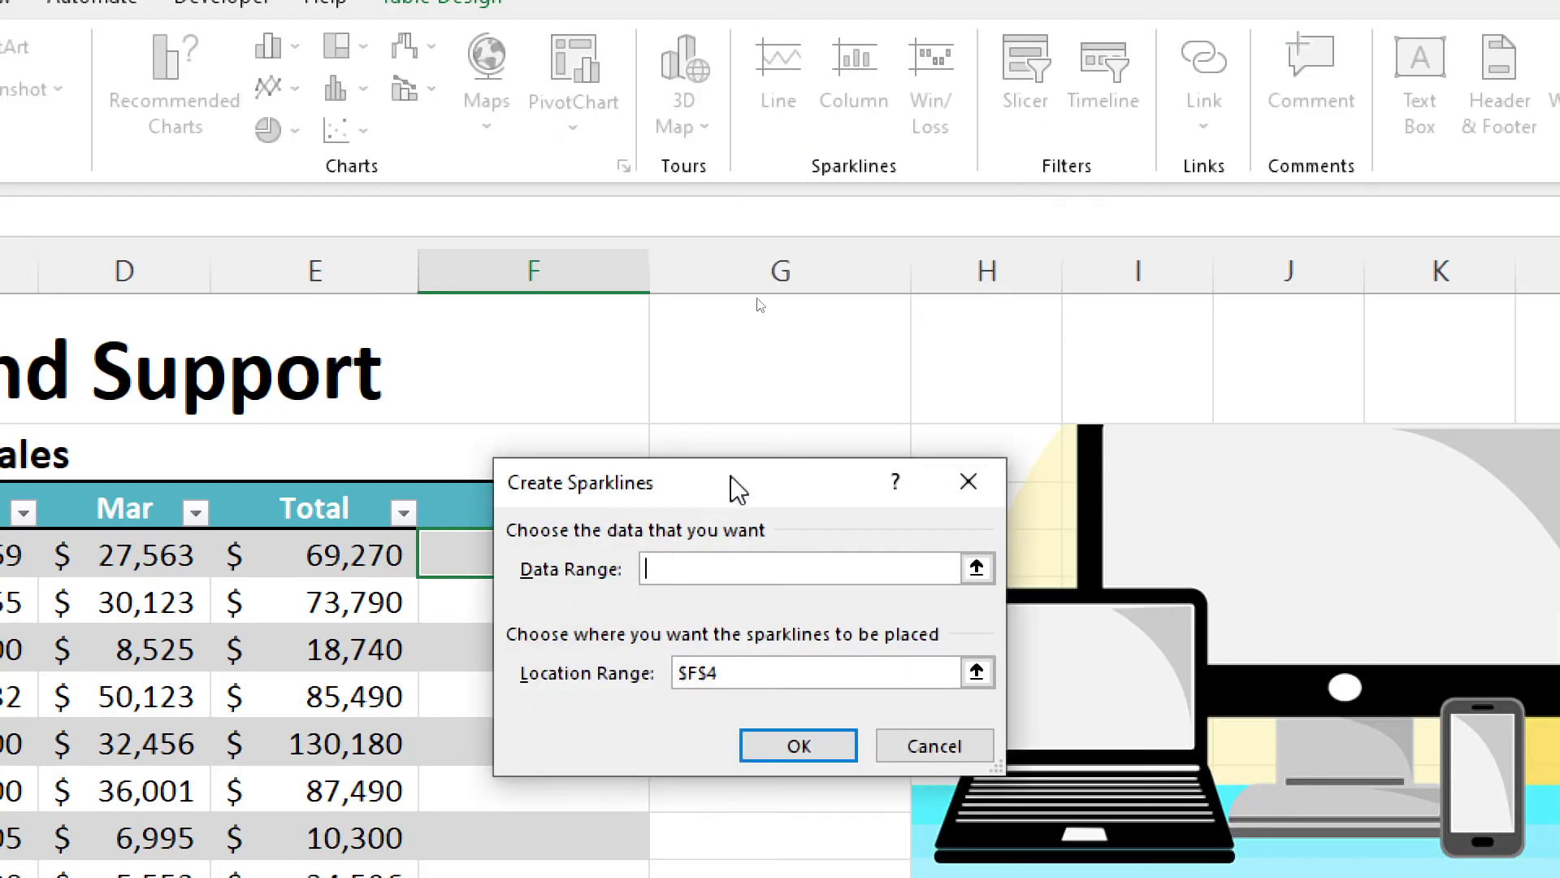
left_click_drag(731, 481, 888, 372)
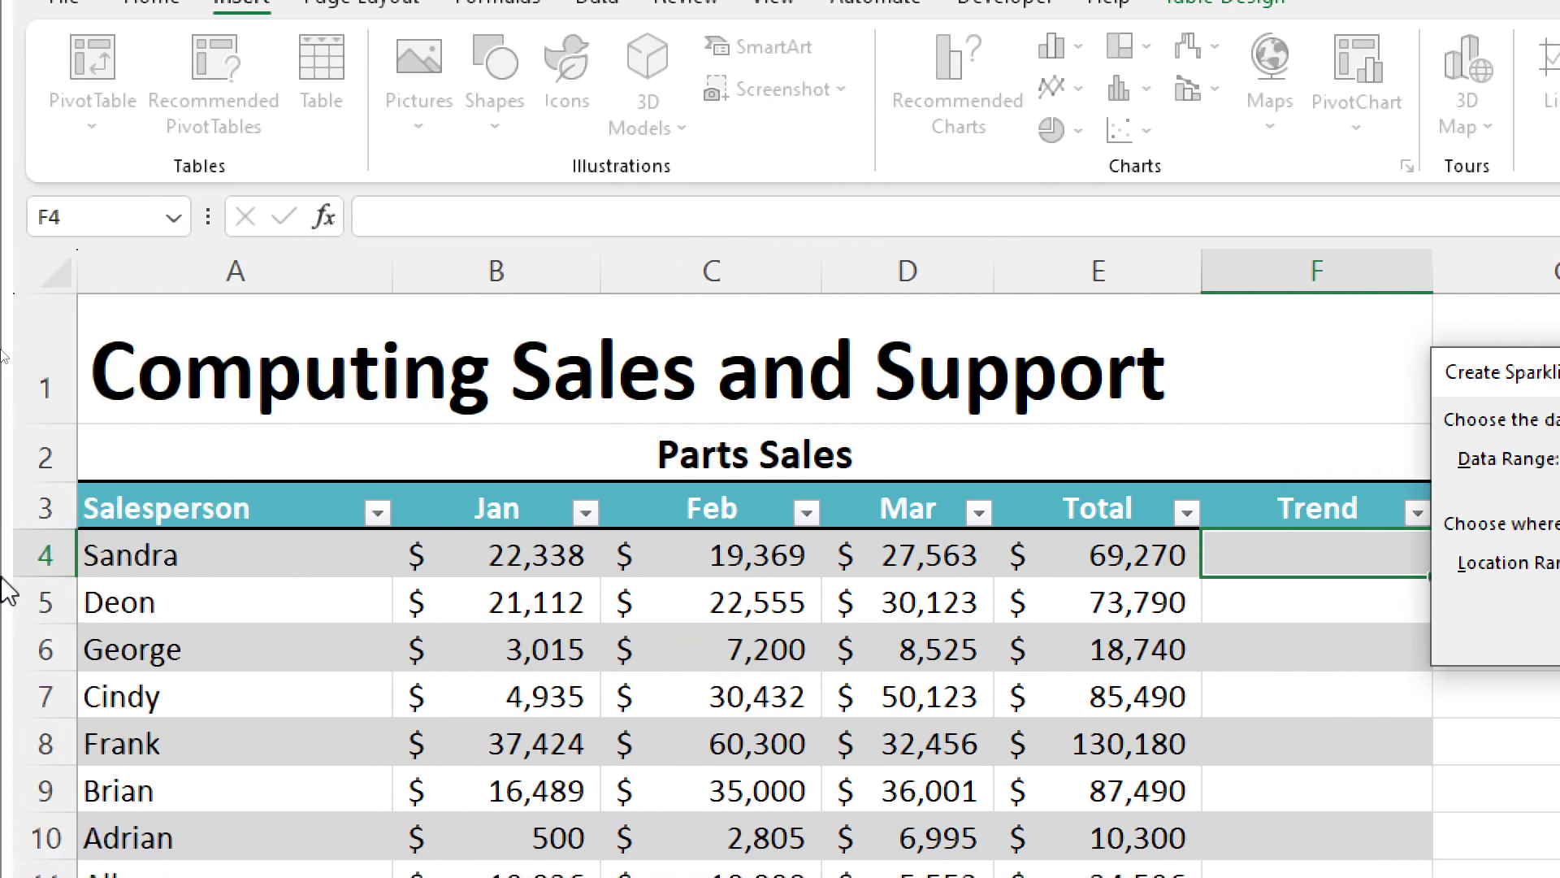
left_click_drag(505, 558, 875, 557)
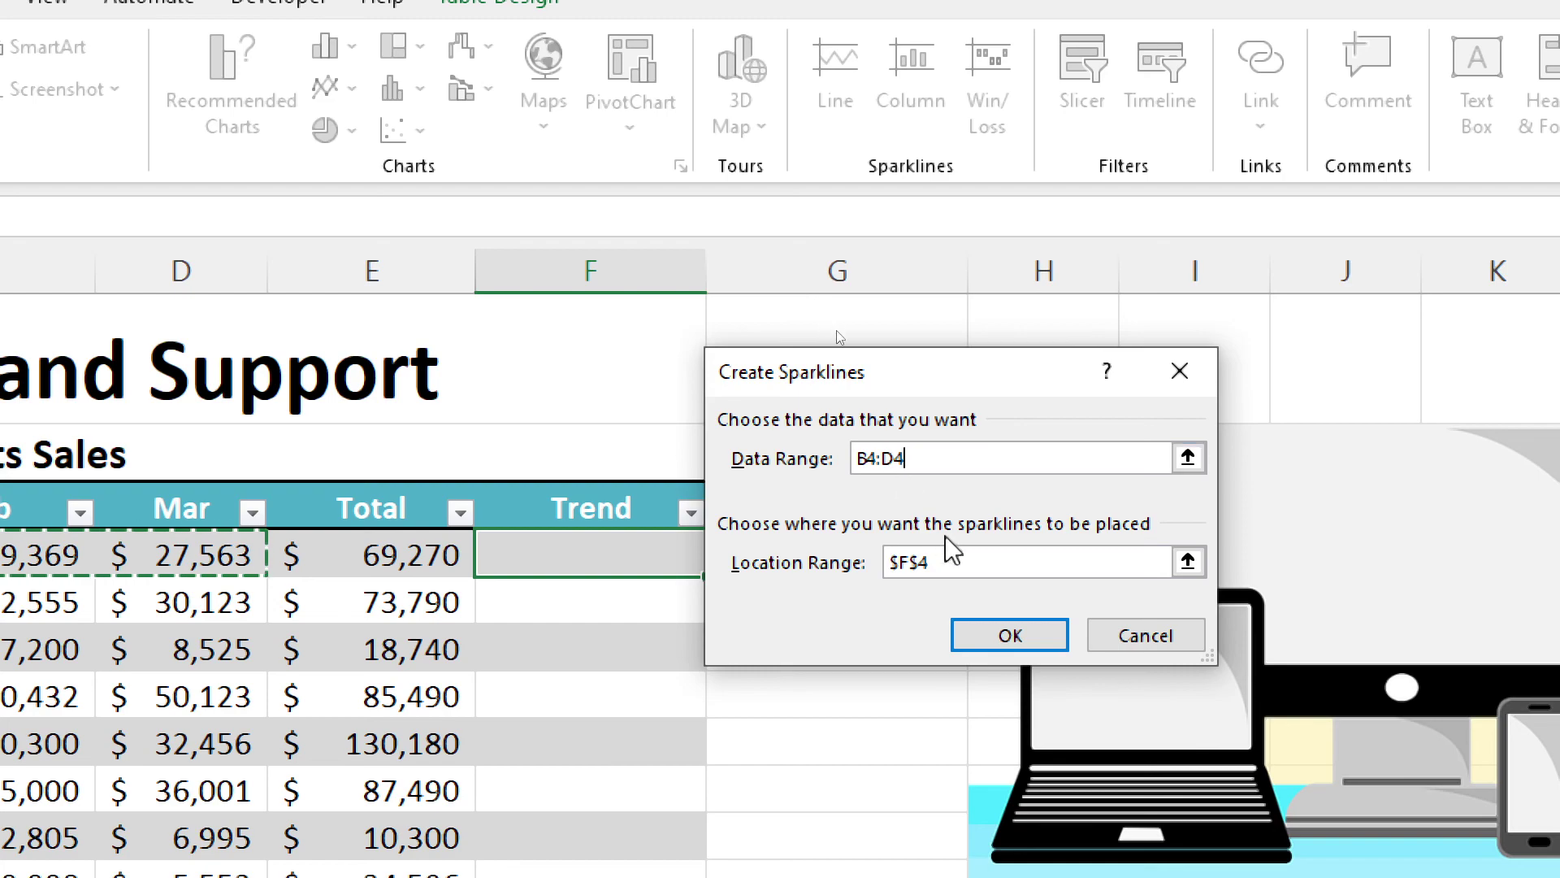
left_click(996, 644)
left_click(504, 637)
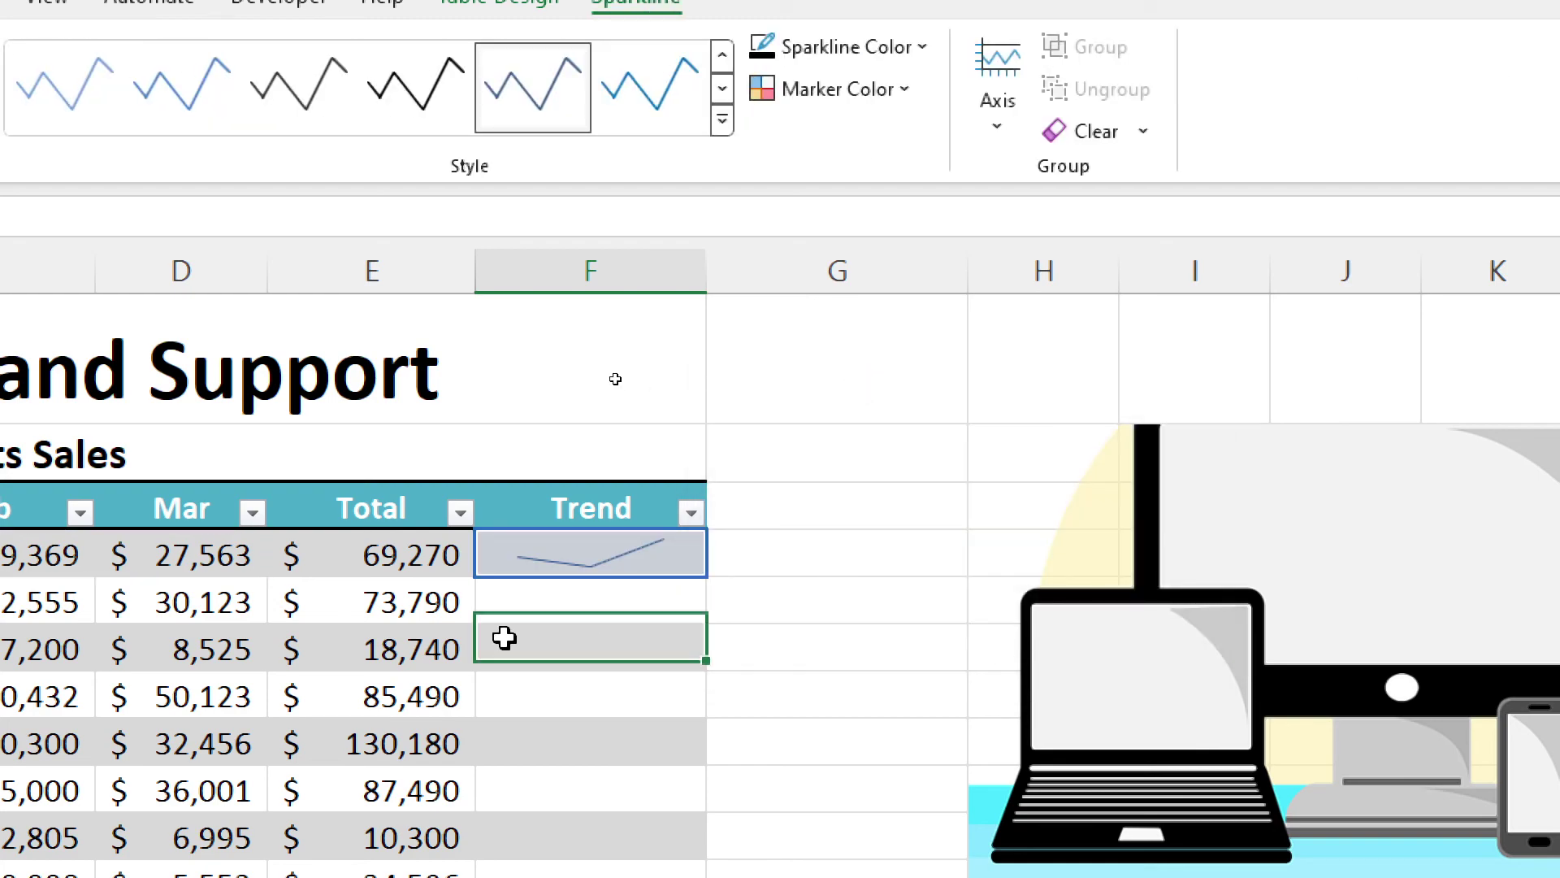
left_click(566, 563)
left_click(610, 610)
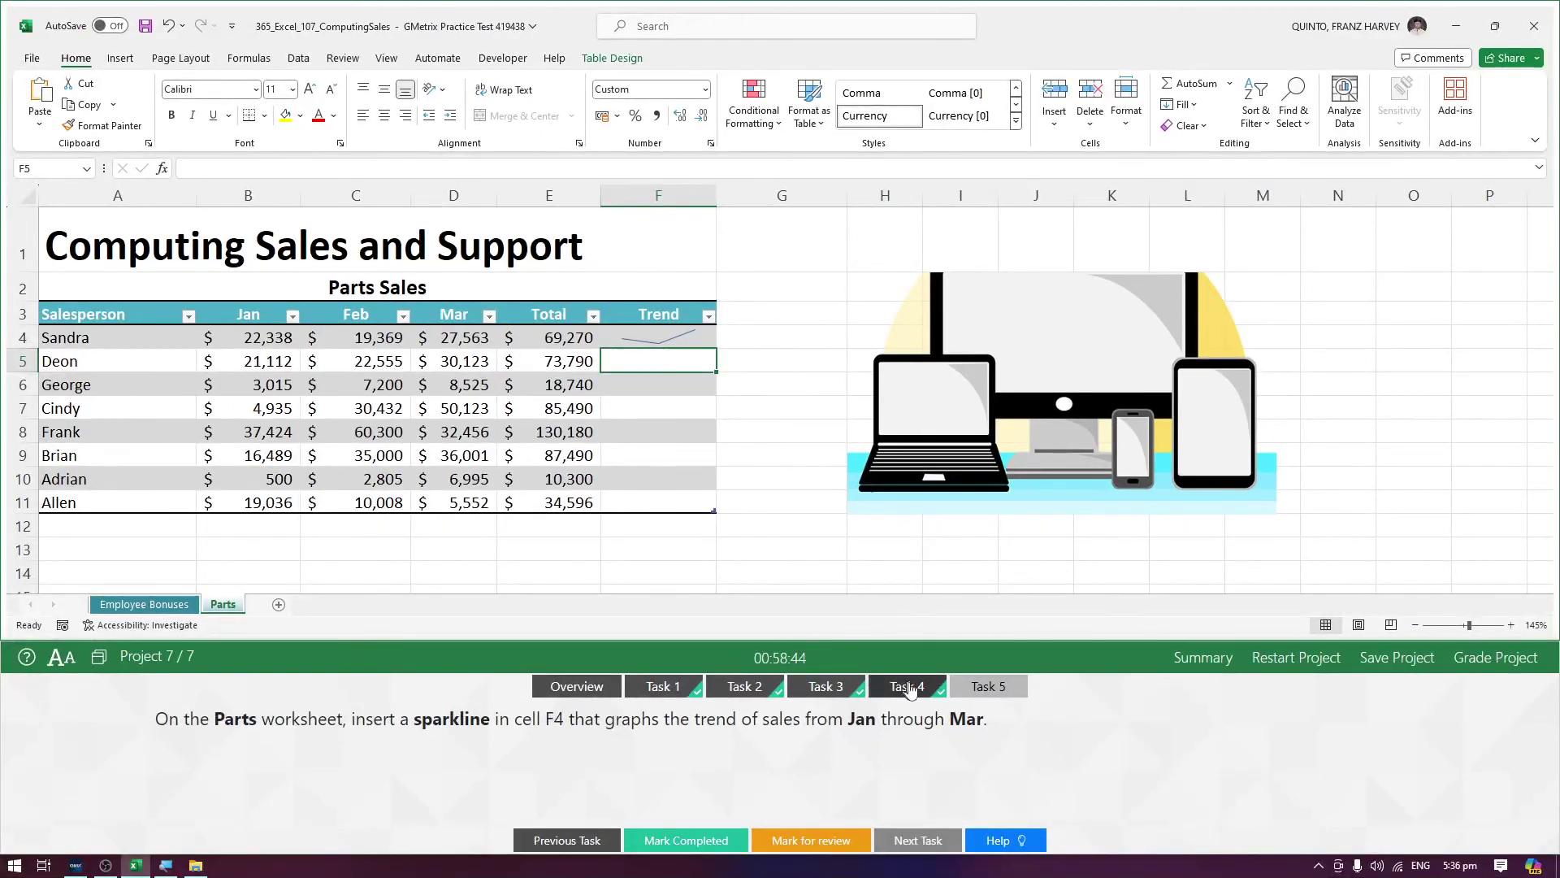
Step: Mark Task 5 completed, grade the project, and close the feedback and exam summary
left_click(717, 837)
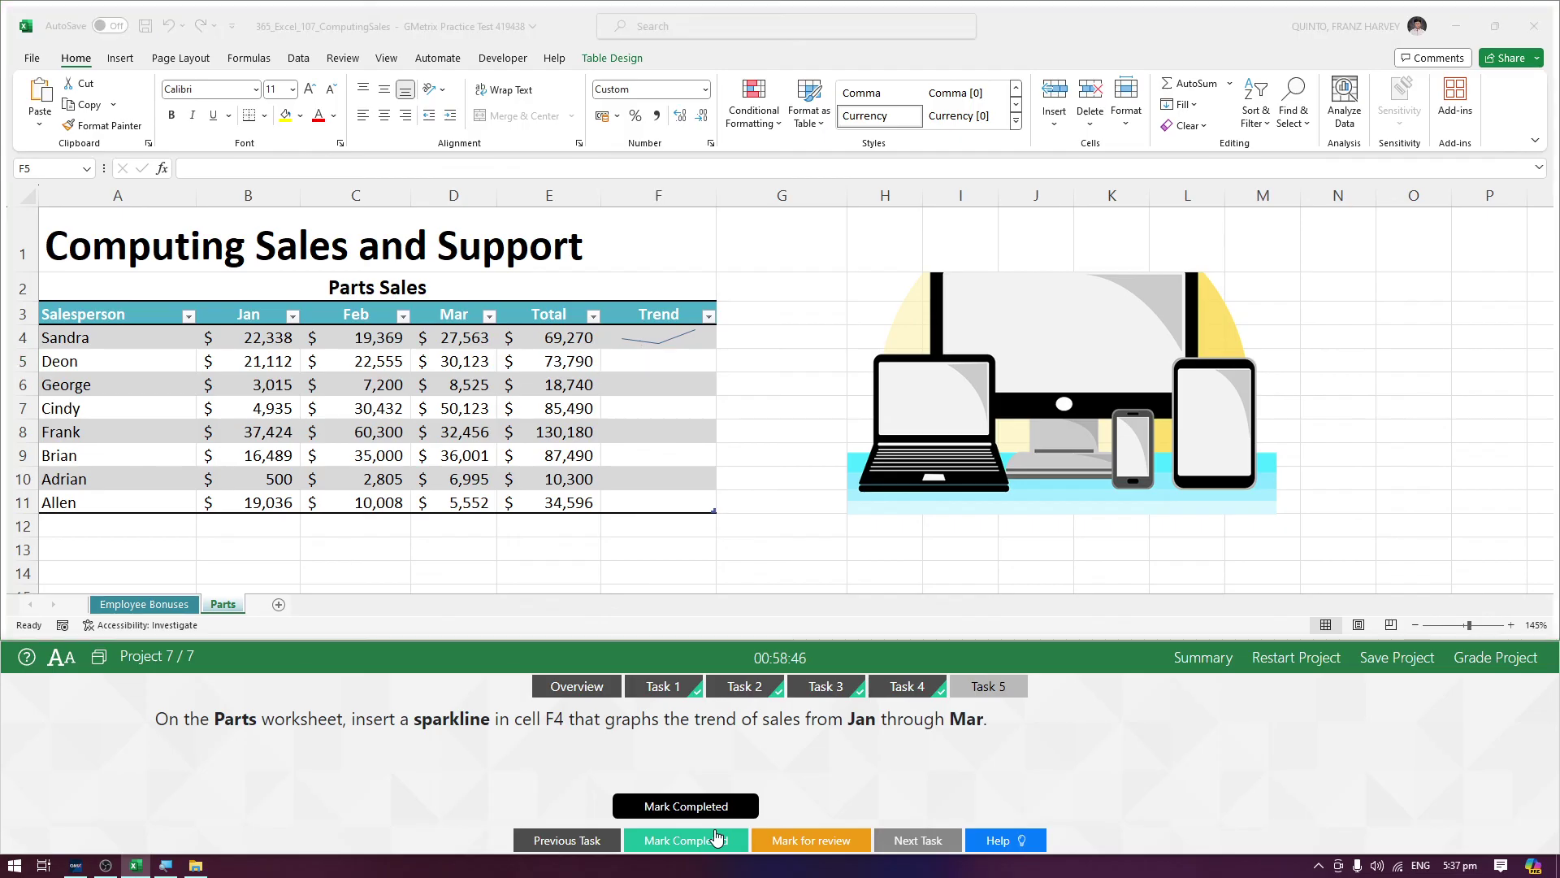
left_click(1504, 671)
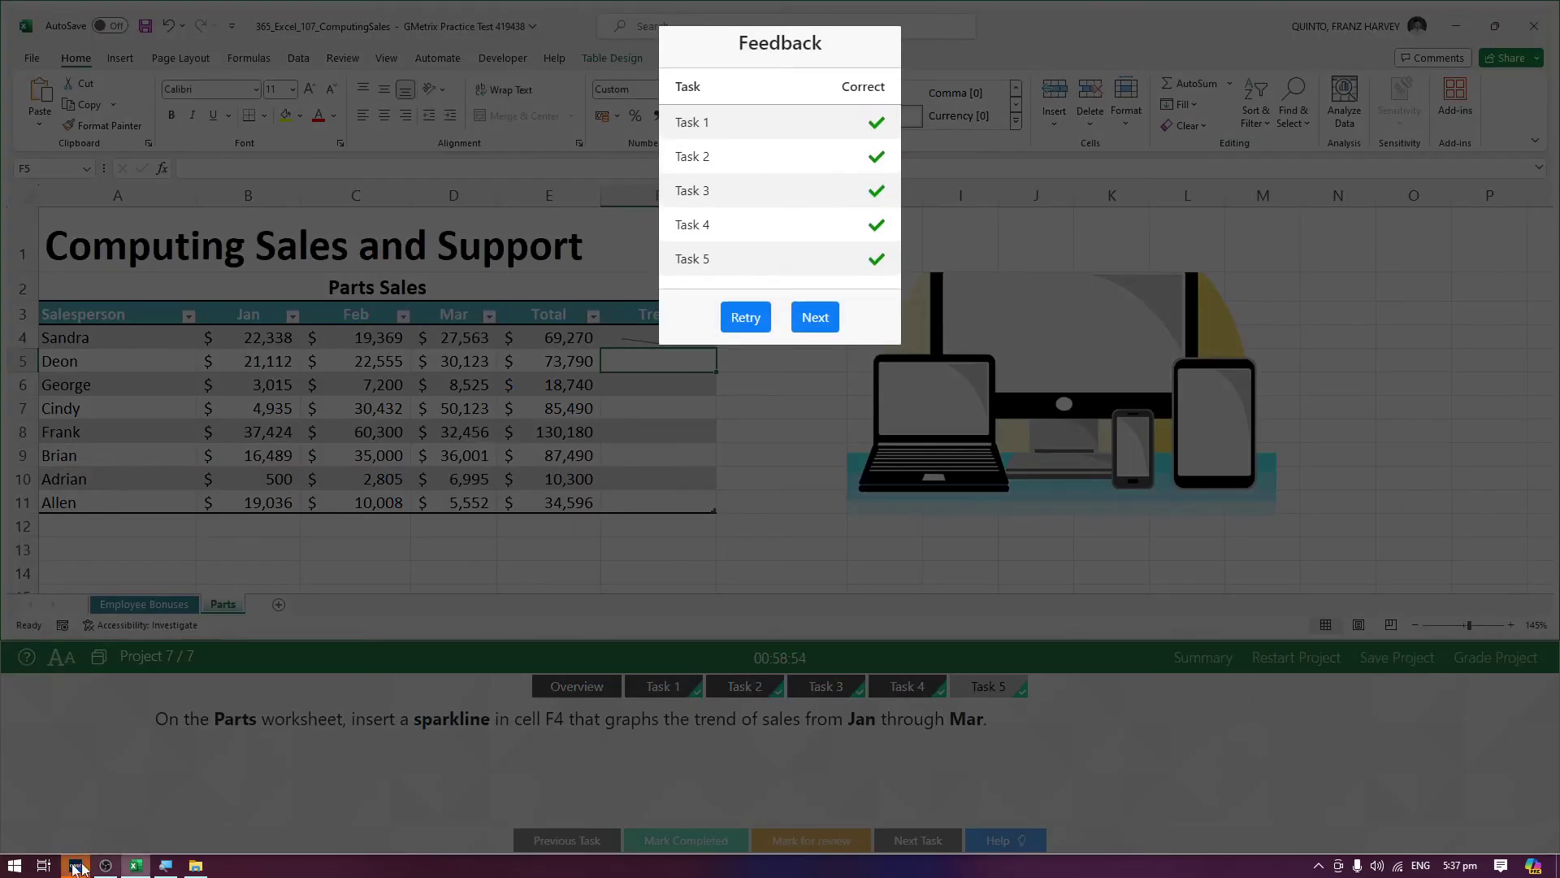
left_click(816, 317)
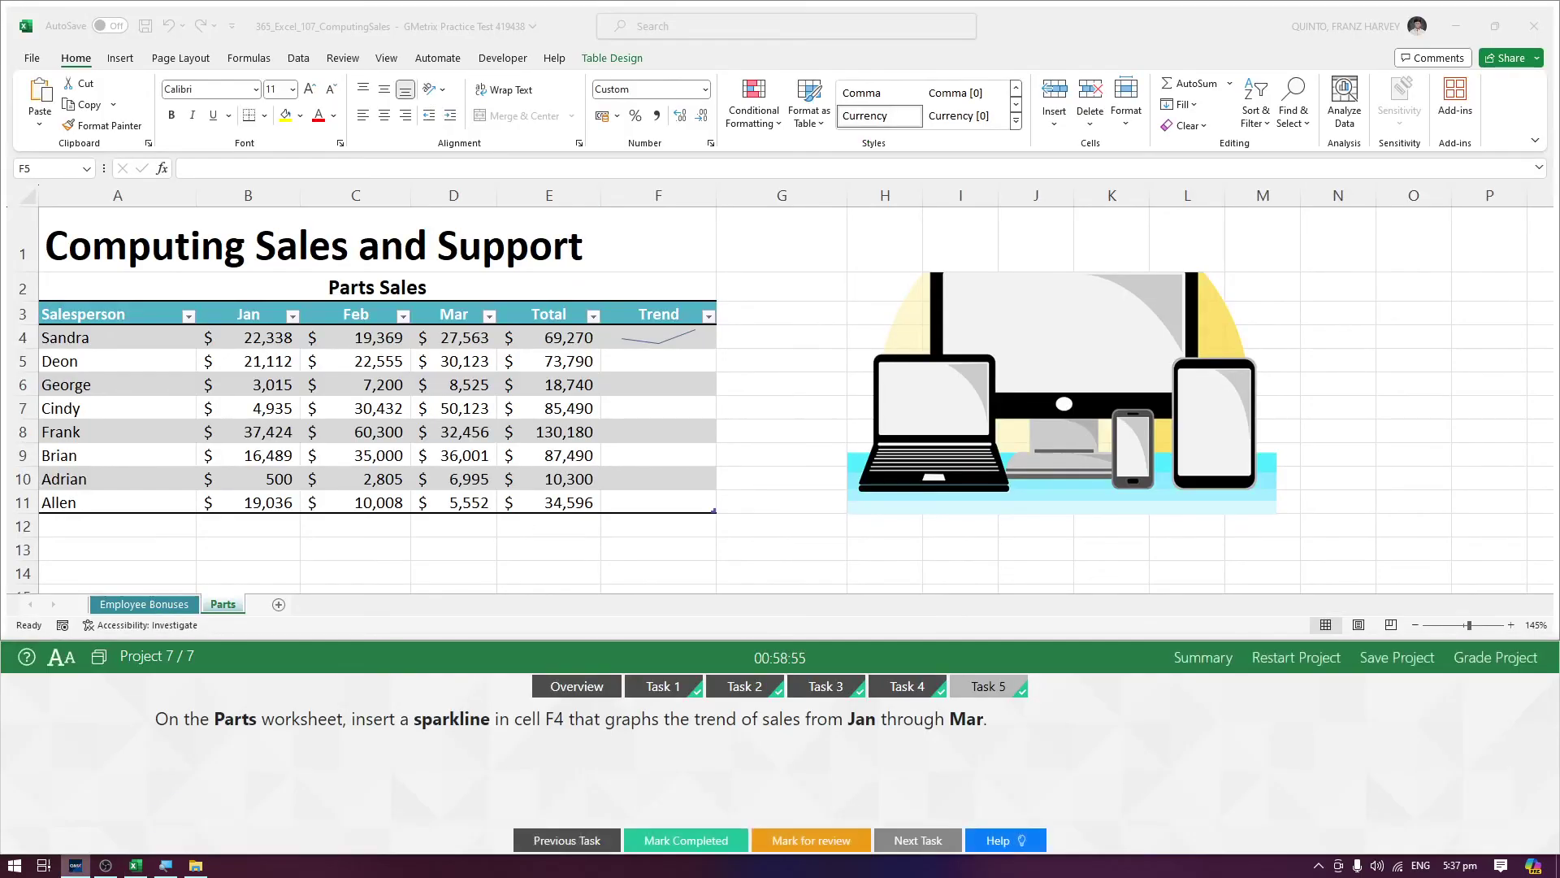
left_click(105, 865)
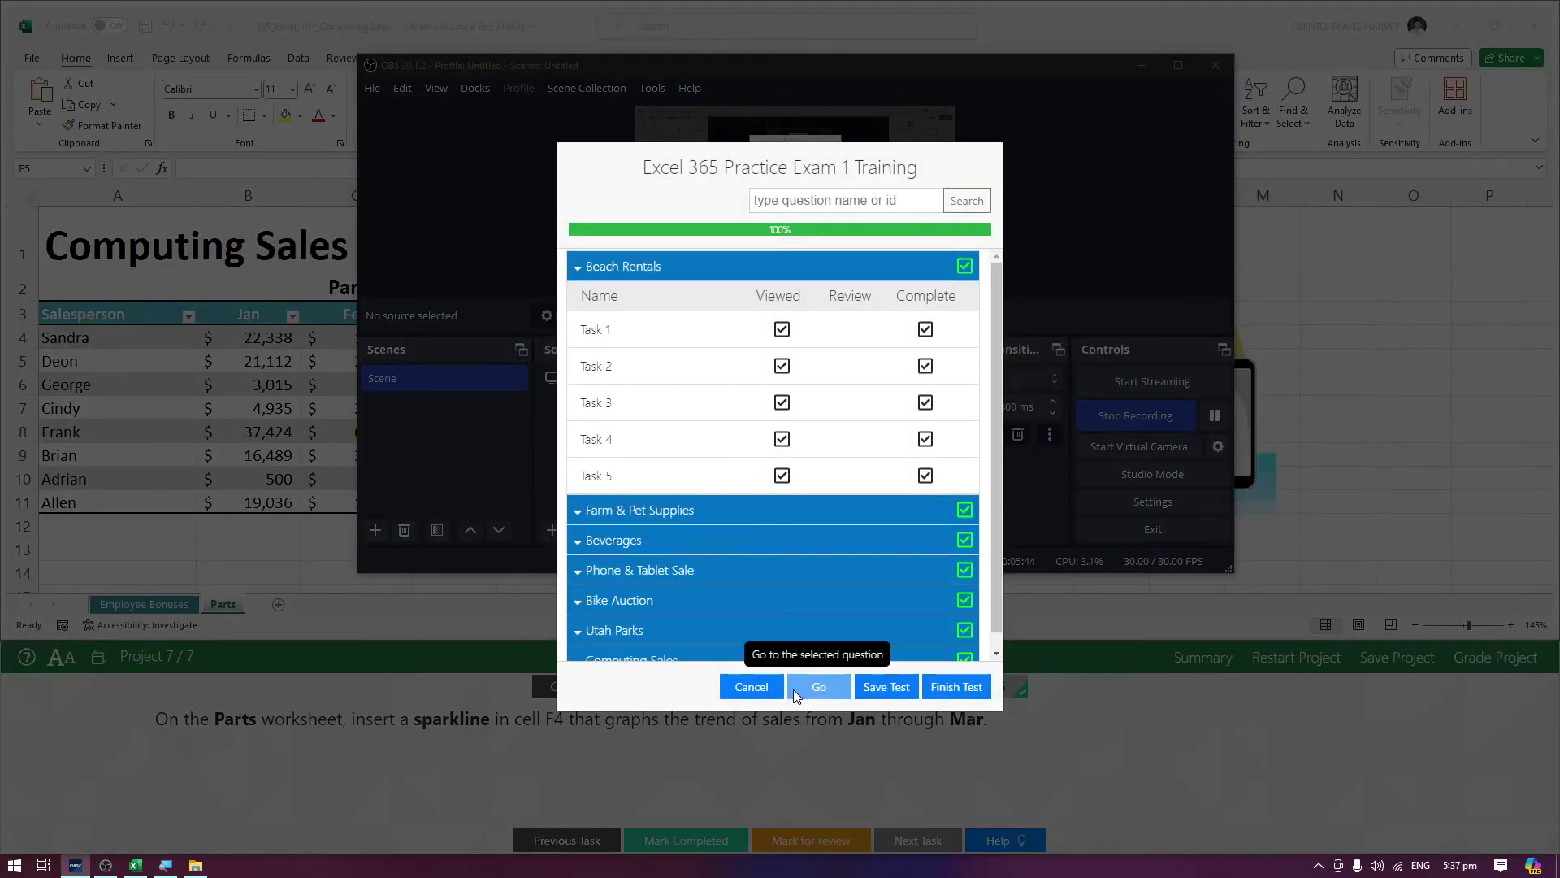
left_click(751, 686)
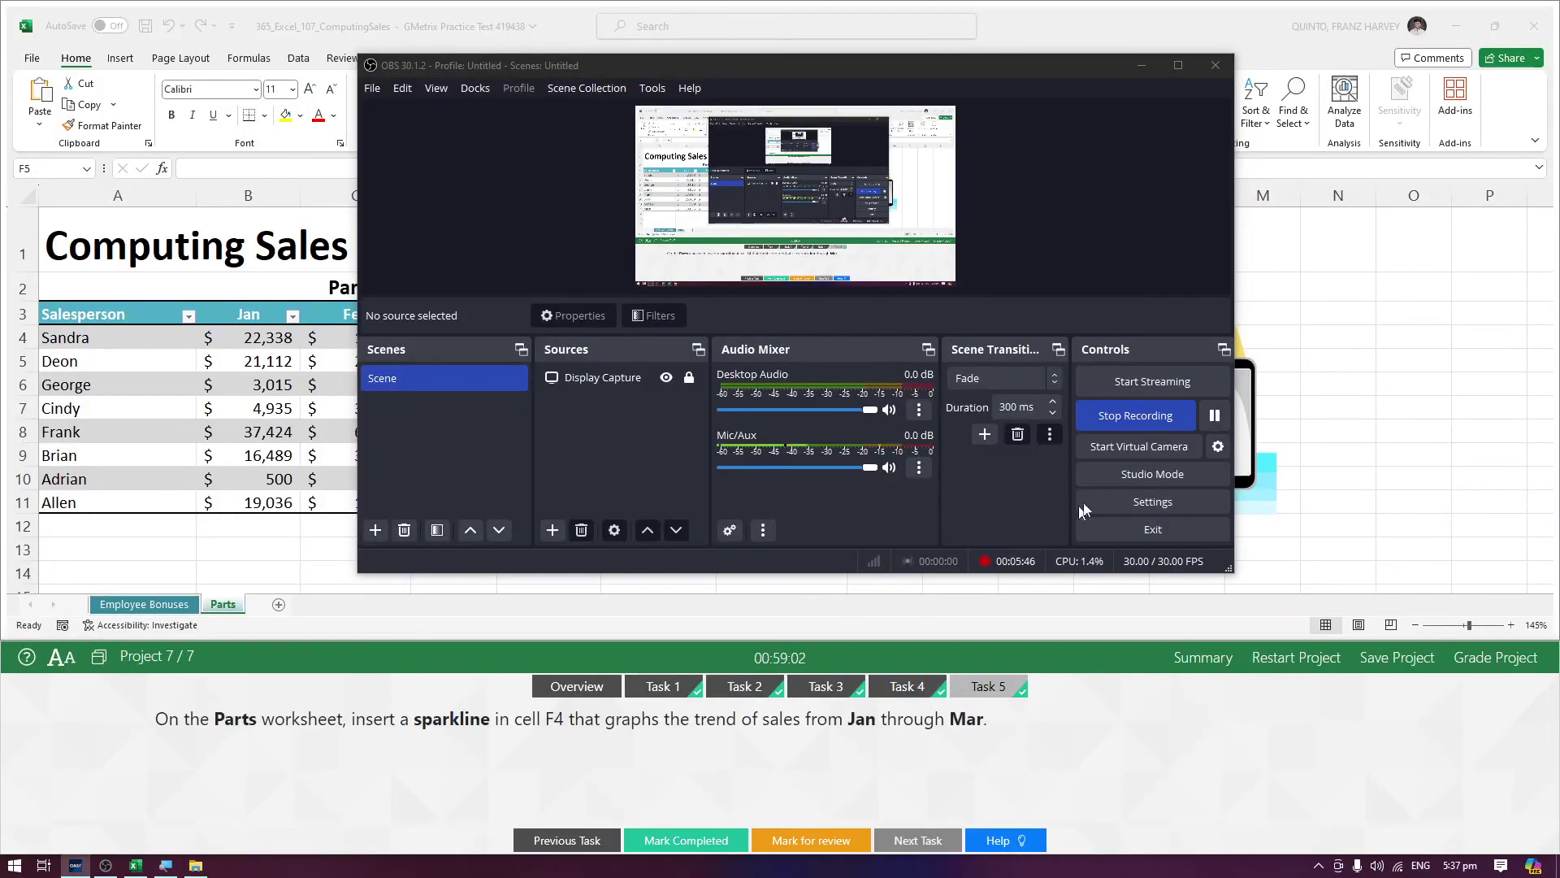